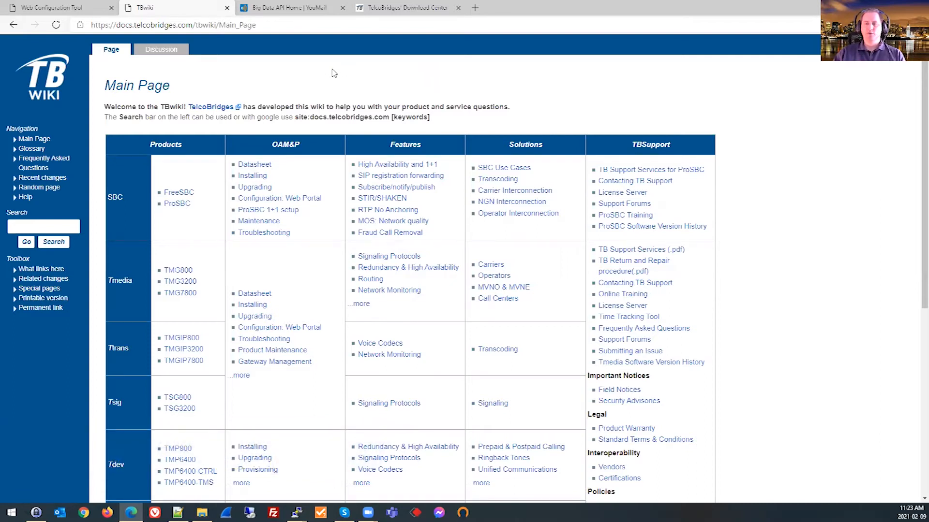
Open the SBC use cases on the TBwiki and read the ProSBC configuration guide for YouMail fraud detection.
{"action": "left_click", "coordinate": [272, 26]}
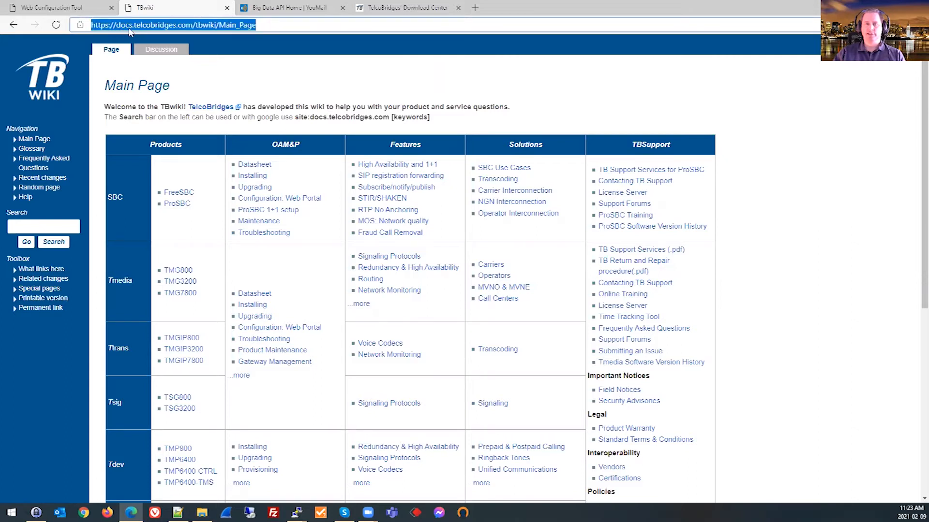
{"action": "left_click", "coordinate": [263, 27]}
{"action": "key", "text": "Return"}
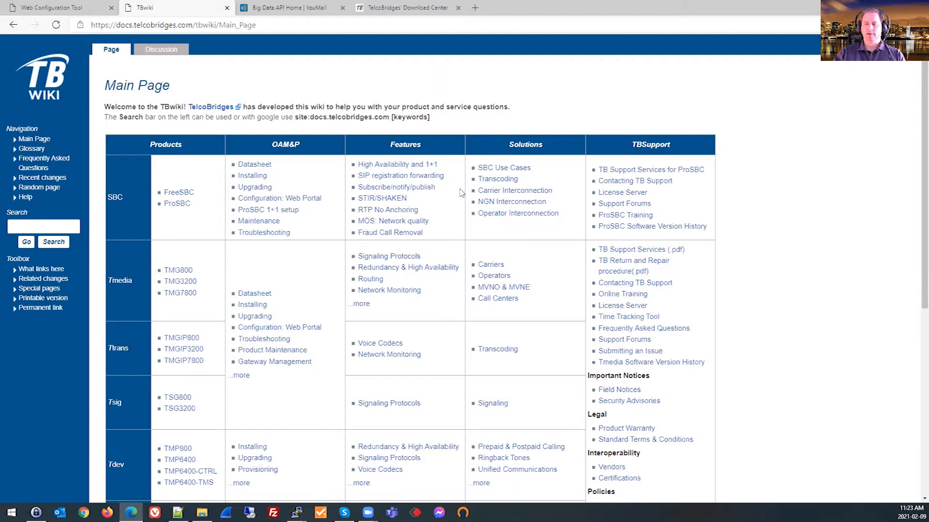
{"action": "left_click", "coordinate": [507, 169]}
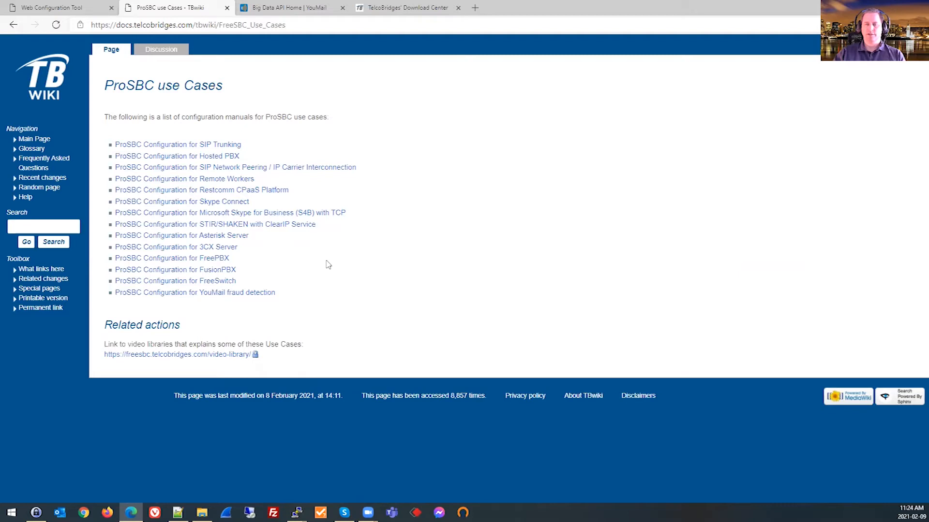
{"action": "left_click", "coordinate": [240, 295]}
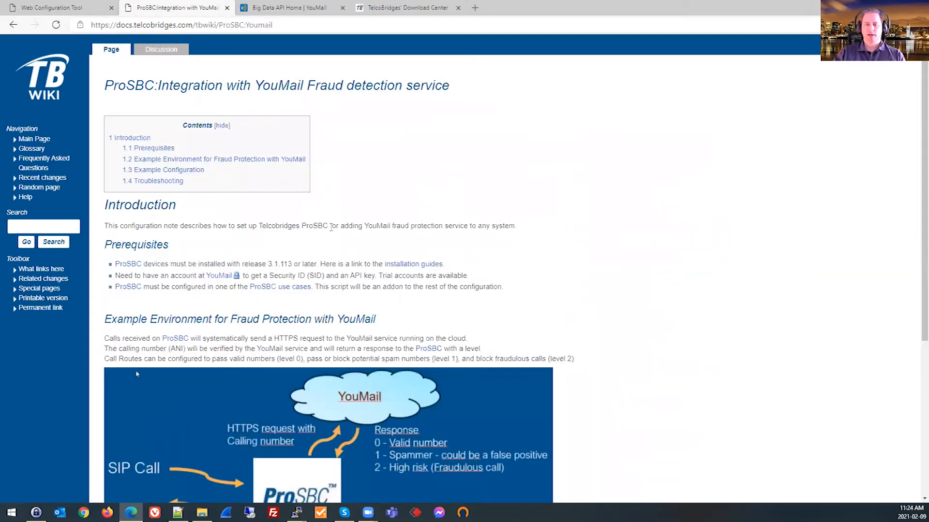
{"action": "scroll", "coordinate": [360, 226], "scroll_direction": "down", "scroll_amount": 1}
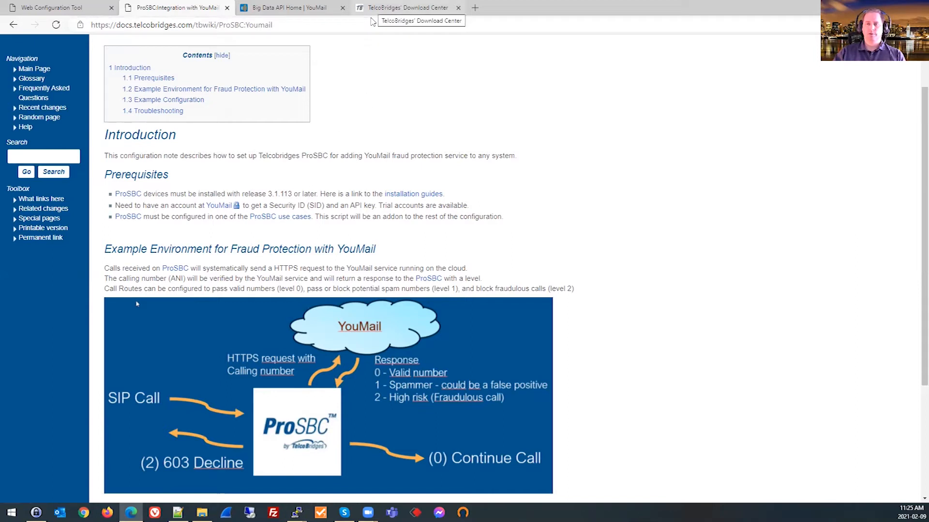
Check the release 3.1.113 download page and the Packages And Licenses page of the ProSBC web configuration tool.
{"action": "left_click", "coordinate": [372, 22]}
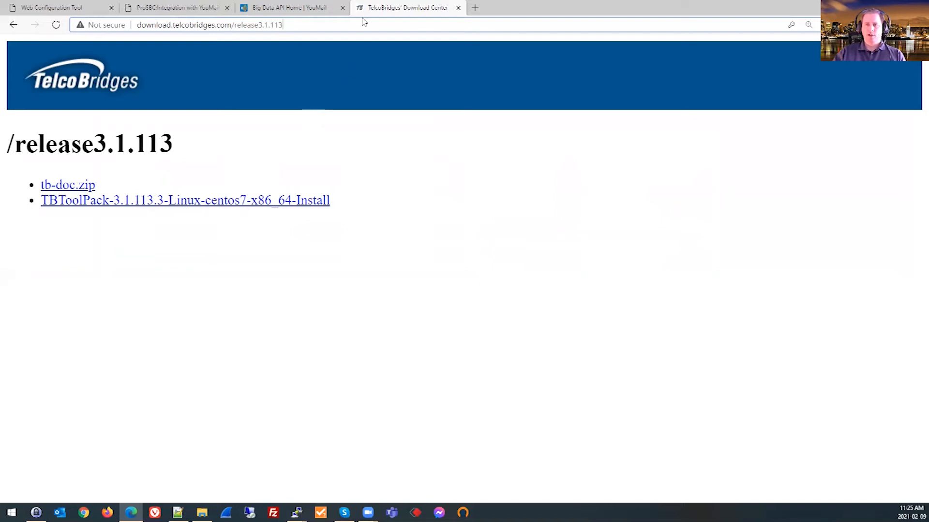
{"action": "left_click", "coordinate": [66, 6]}
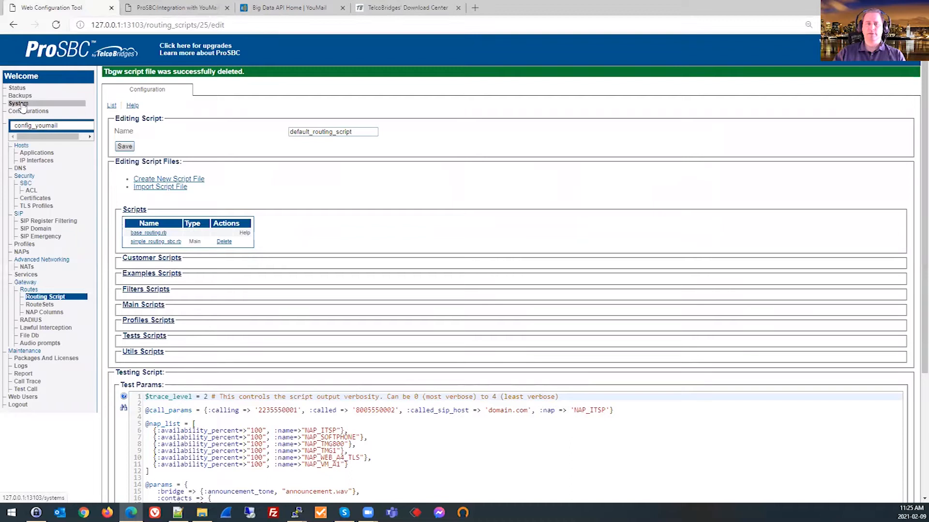
{"action": "left_click", "coordinate": [45, 360]}
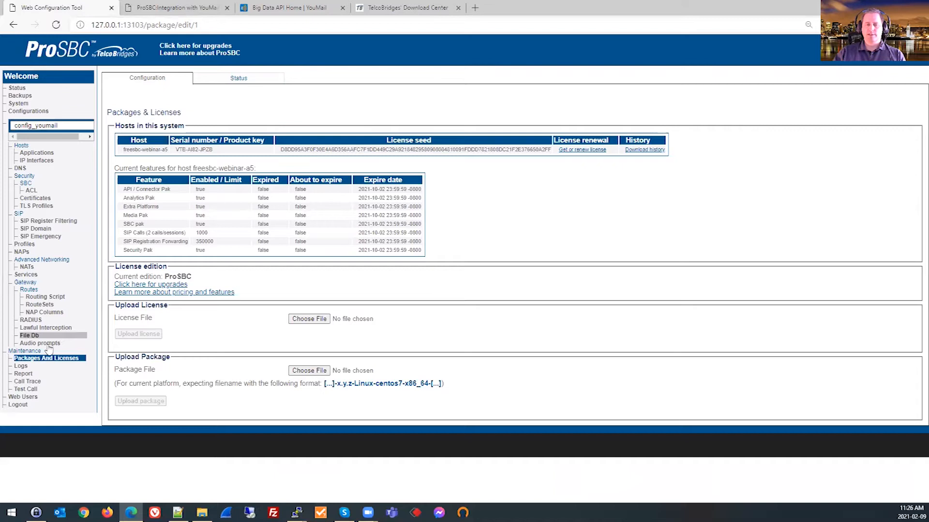
{"action": "left_click", "coordinate": [34, 359]}
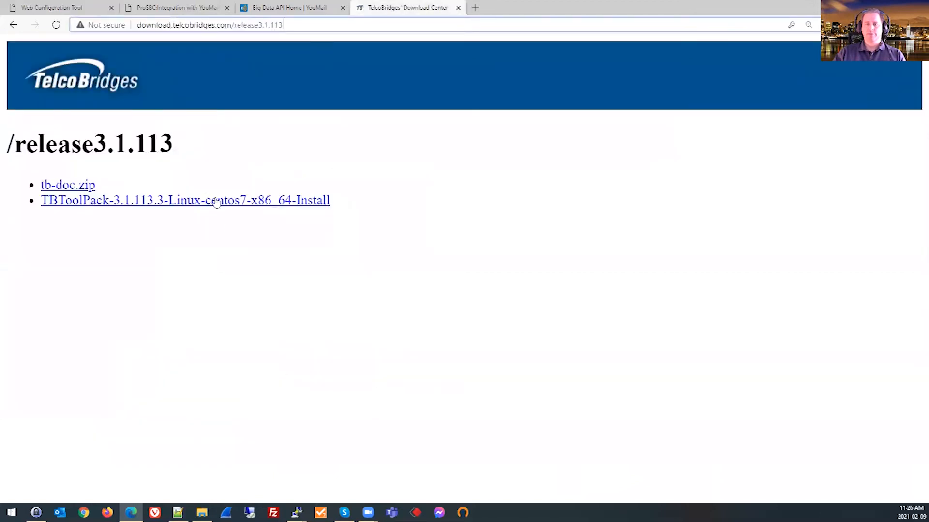
Review the packages available for activation in the ProSBC System settings and pick 3.1.113.3.
{"action": "left_click", "coordinate": [73, 8]}
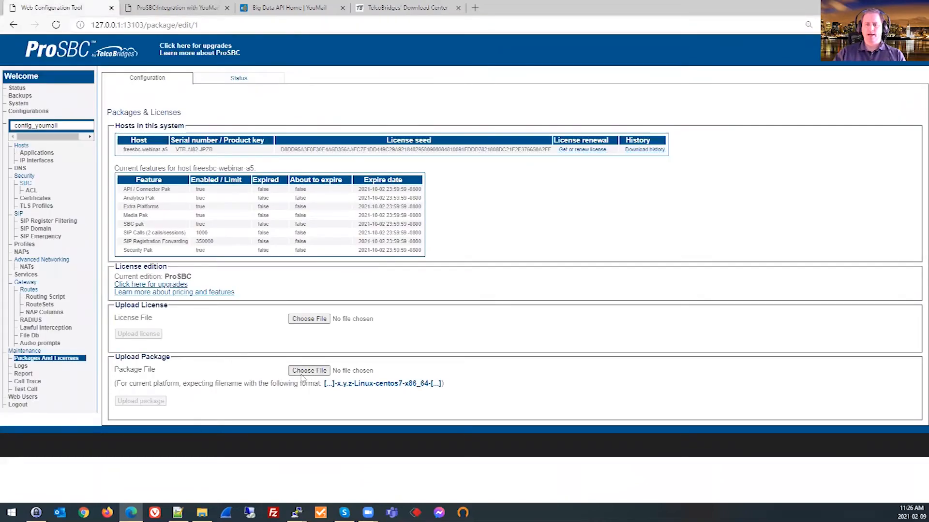
{"action": "left_click", "coordinate": [19, 104]}
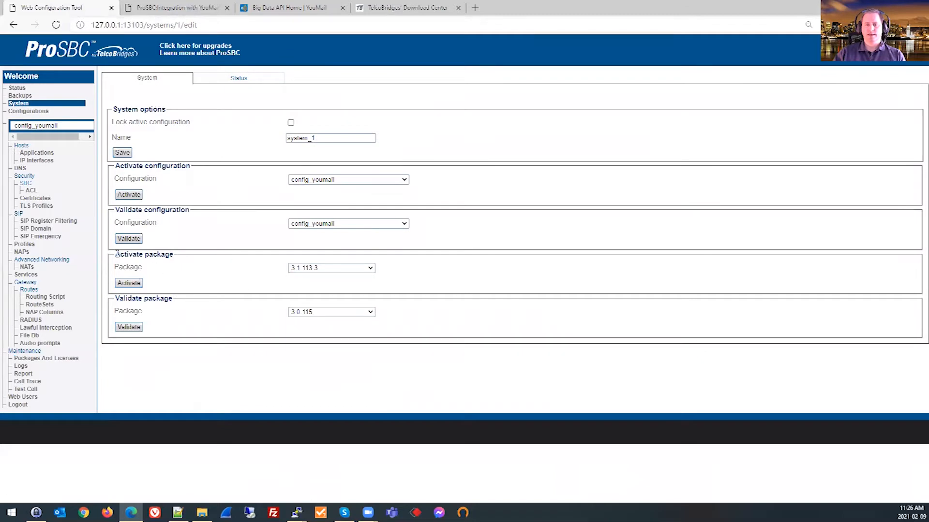
{"action": "left_click", "coordinate": [368, 270]}
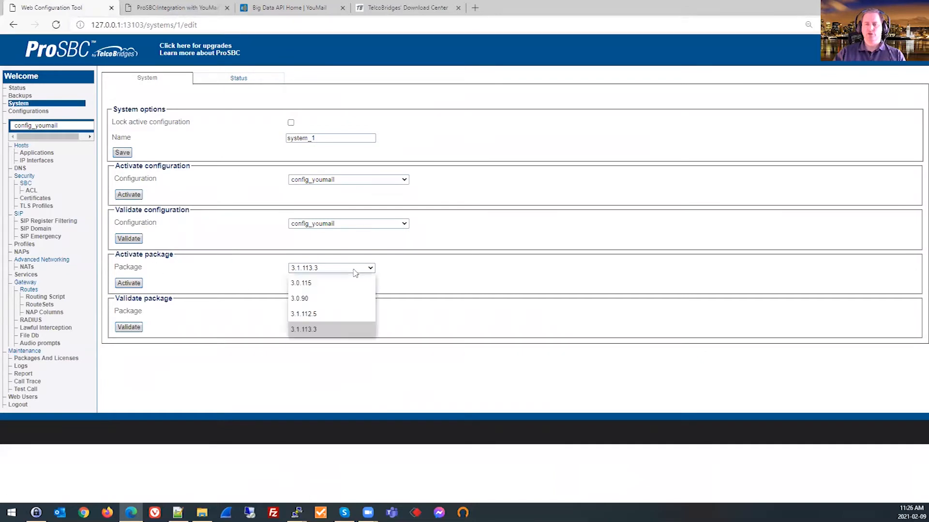
{"action": "left_click", "coordinate": [319, 330]}
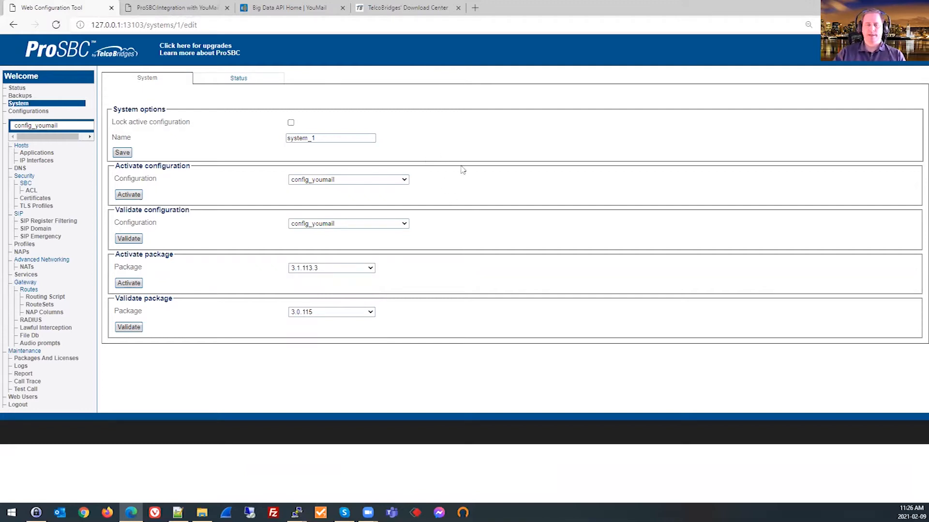
Look at the YouMail Big Data API home page that offers API keys, and return to the integration guide.
{"action": "left_click", "coordinate": [191, 9]}
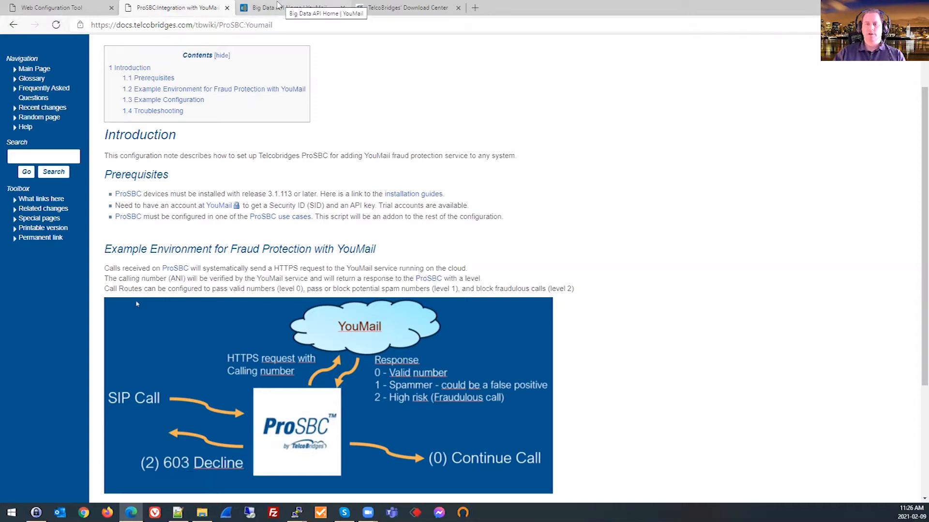
{"action": "left_click", "coordinate": [276, 7]}
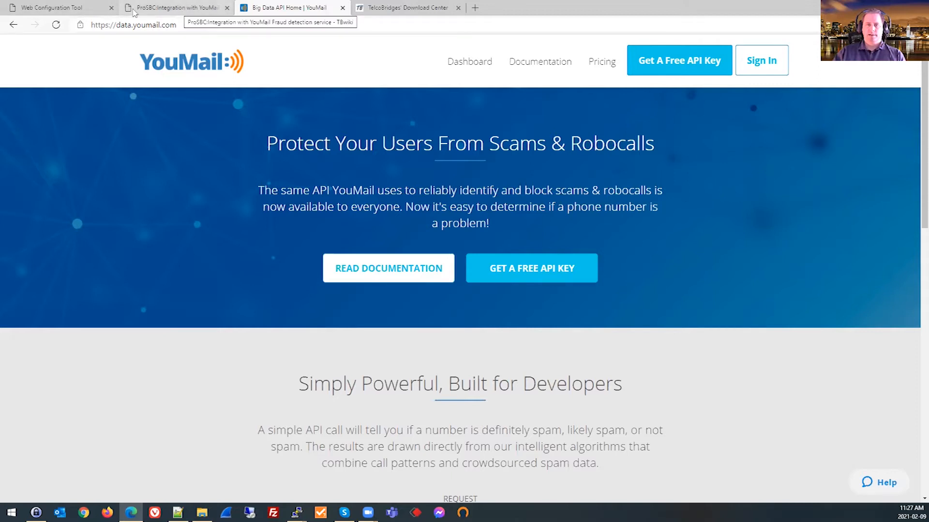
{"action": "left_click", "coordinate": [178, 10]}
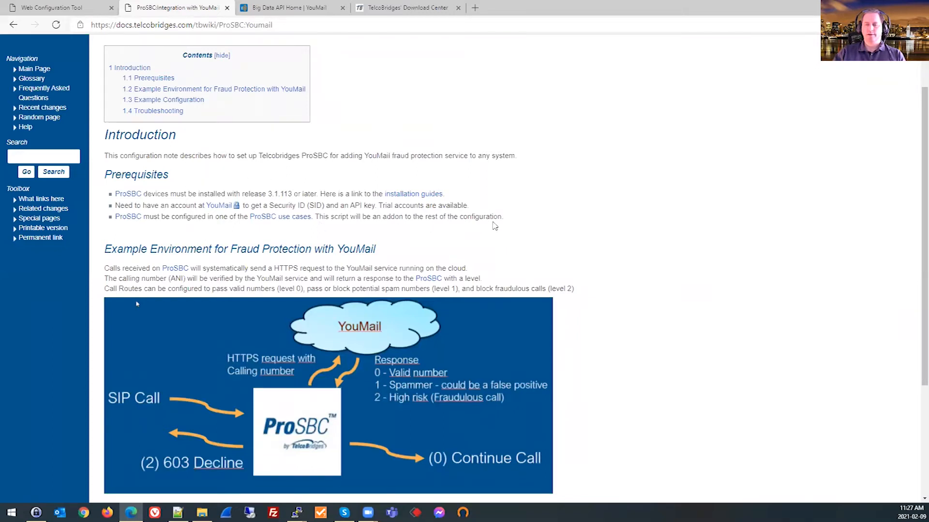
Open the "Adding the YouMail Script" instructions from the example configuration and read the script requirements, highlighting "management interface".
{"action": "scroll", "coordinate": [528, 226], "scroll_direction": "down", "scroll_amount": 3}
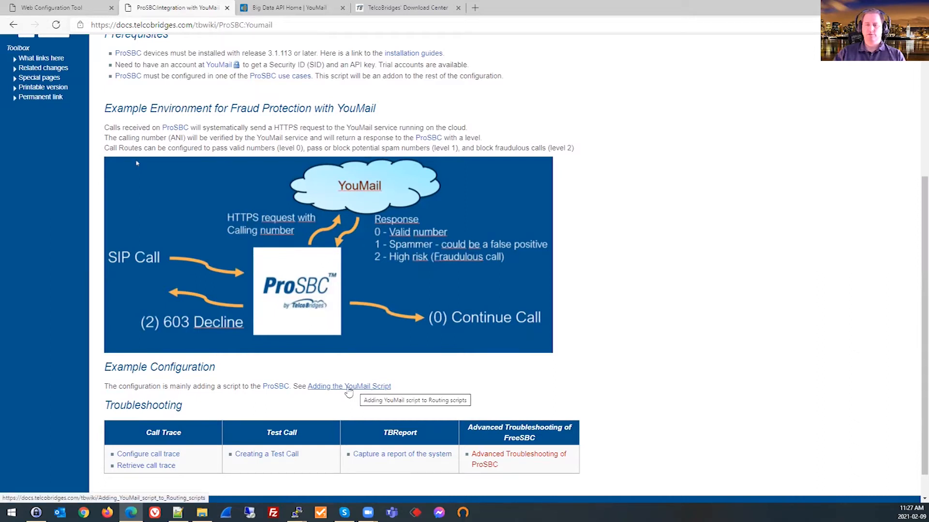
{"action": "left_click", "coordinate": [349, 390]}
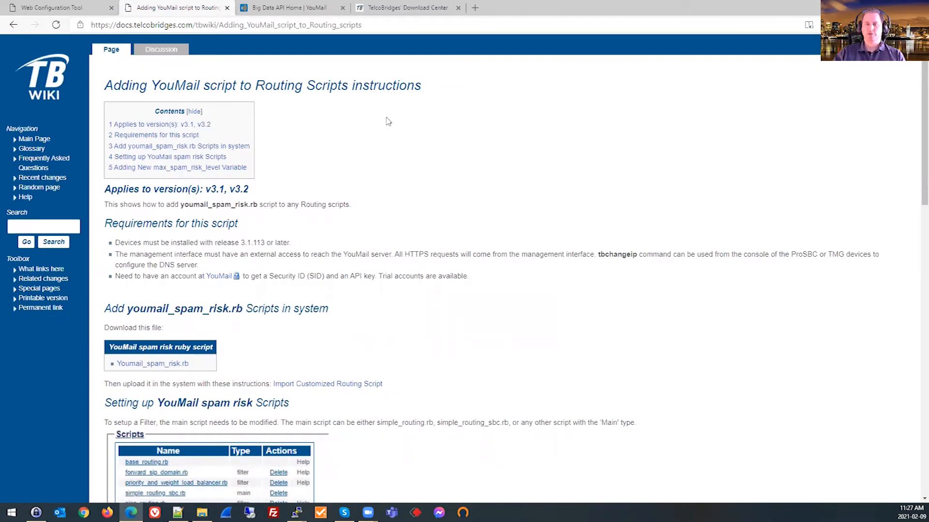
{"action": "scroll", "coordinate": [389, 121], "scroll_direction": "down", "scroll_amount": 3}
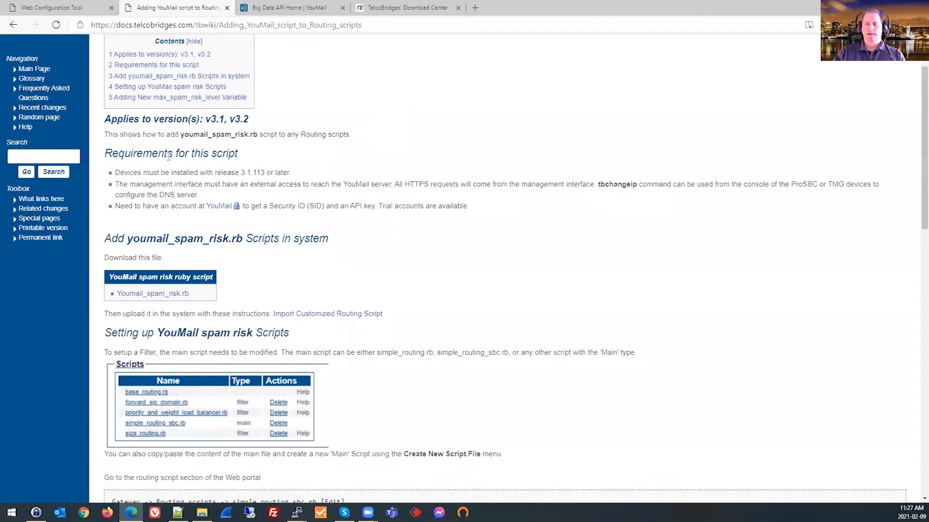
{"action": "left_click_drag", "start_coordinate": [239, 170], "coordinate": [274, 166]}
{"action": "left_click", "coordinate": [261, 187]}
{"action": "left_click_drag", "start_coordinate": [167, 188], "coordinate": [205, 193]}
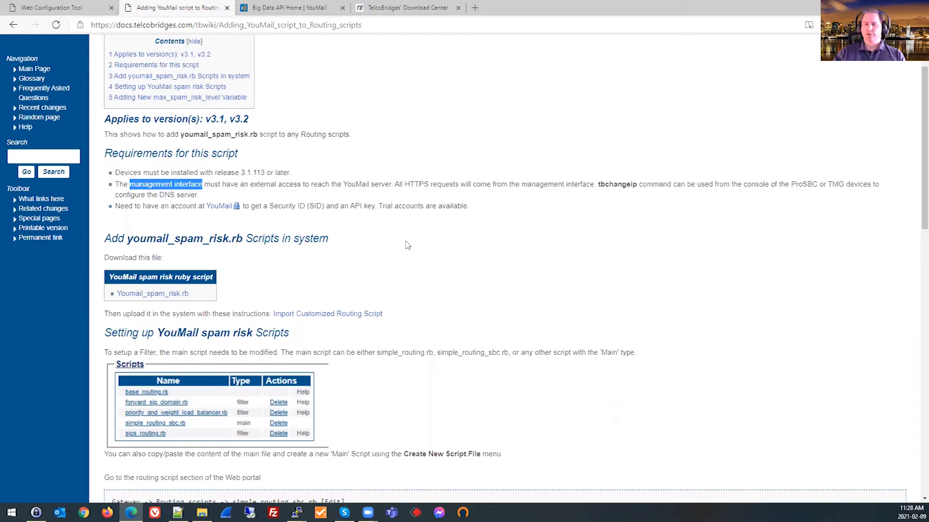
Download the Youmail_spam_risk.rb script and extract Youmail_spam_risk.zip into the Downloads folder.
{"action": "scroll", "coordinate": [388, 242], "scroll_direction": "down", "scroll_amount": 3}
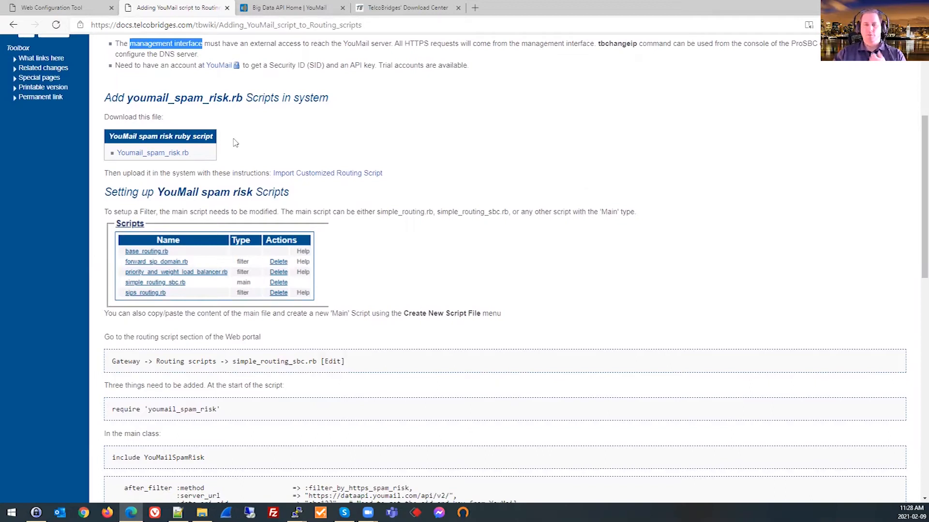
{"action": "left_click", "coordinate": [155, 154]}
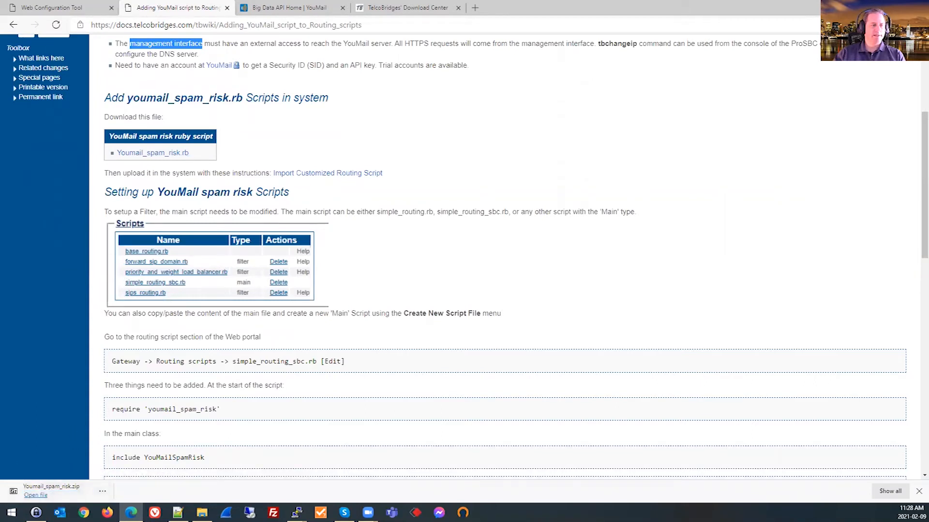
{"action": "key", "text": "super+e"}
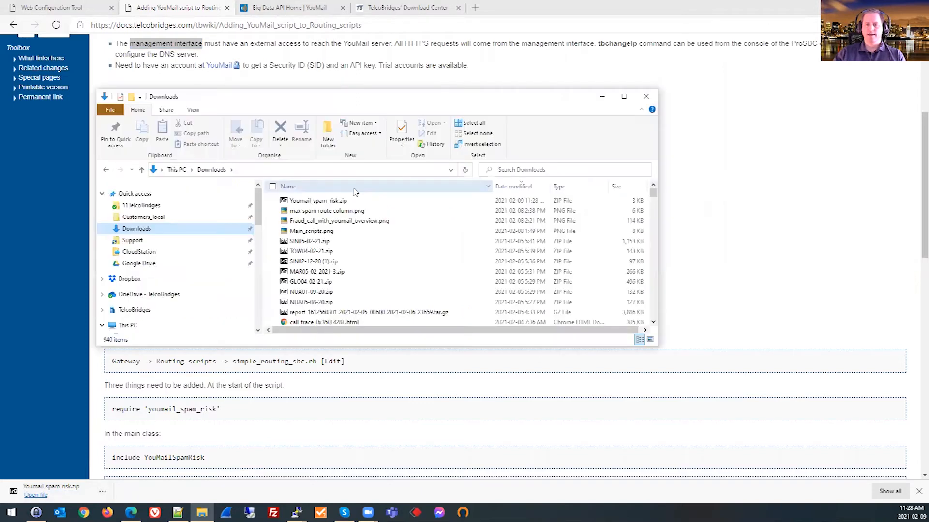
{"action": "right_click", "coordinate": [312, 203]}
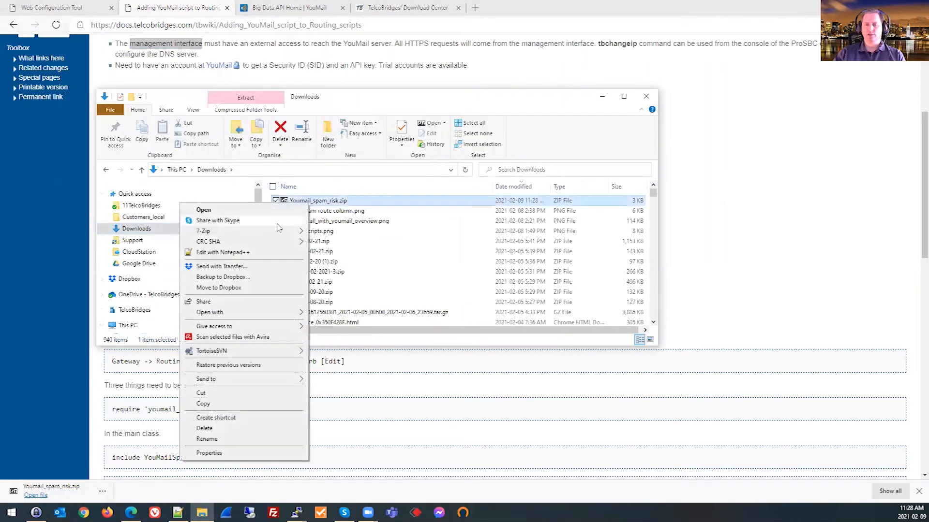
{"action": "mouse_move", "coordinate": [242, 232]}
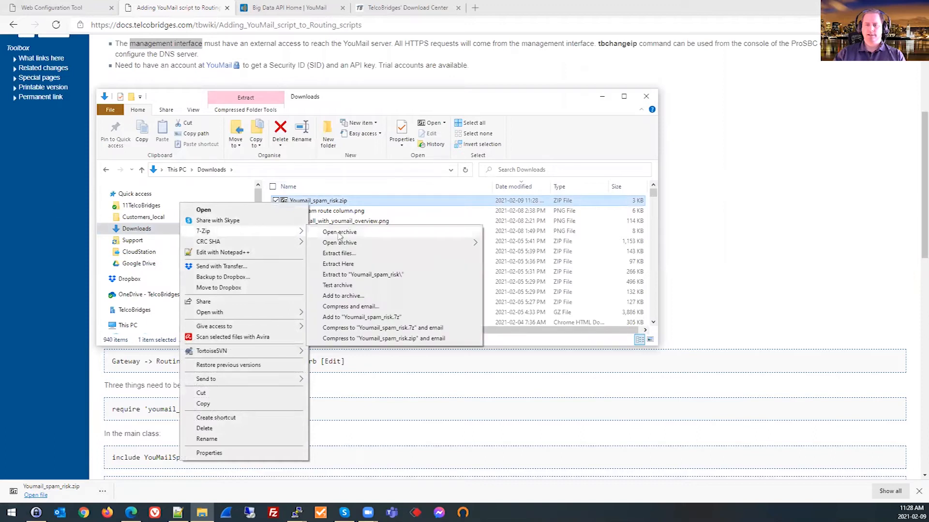
{"action": "left_click", "coordinate": [339, 264]}
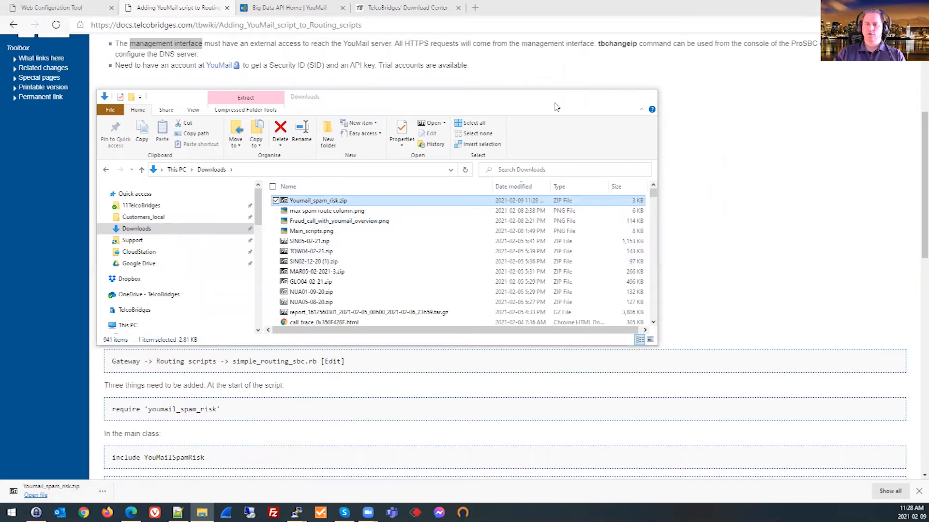
{"action": "left_click", "coordinate": [602, 96]}
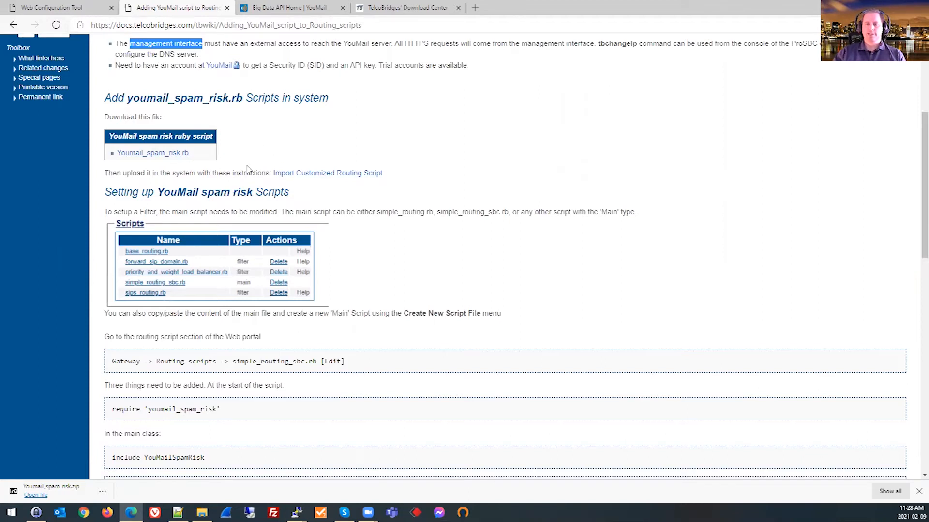
Open the Import Customized Routing Script instructions in a new tab and skim them along with the YouMail script setup section.
{"action": "right_click", "coordinate": [319, 176]}
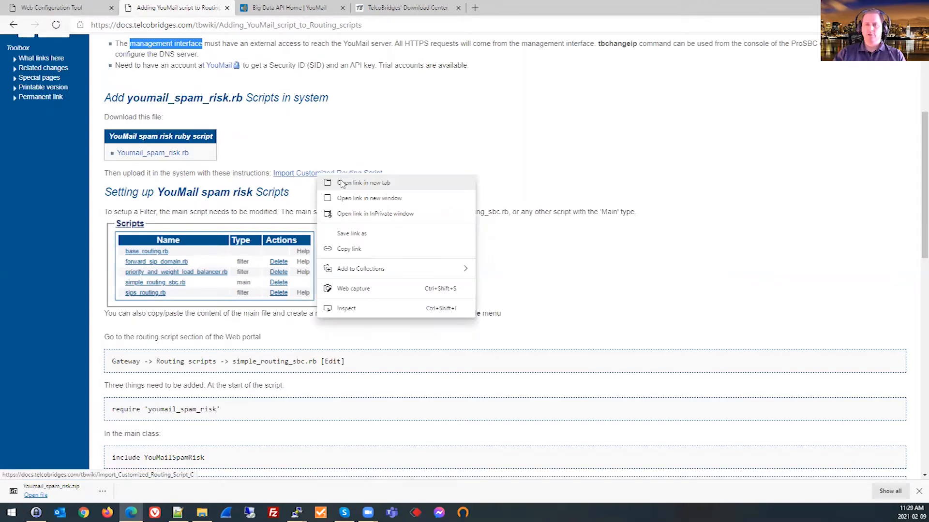
{"action": "left_click", "coordinate": [342, 183]}
{"action": "left_click", "coordinate": [290, 7]}
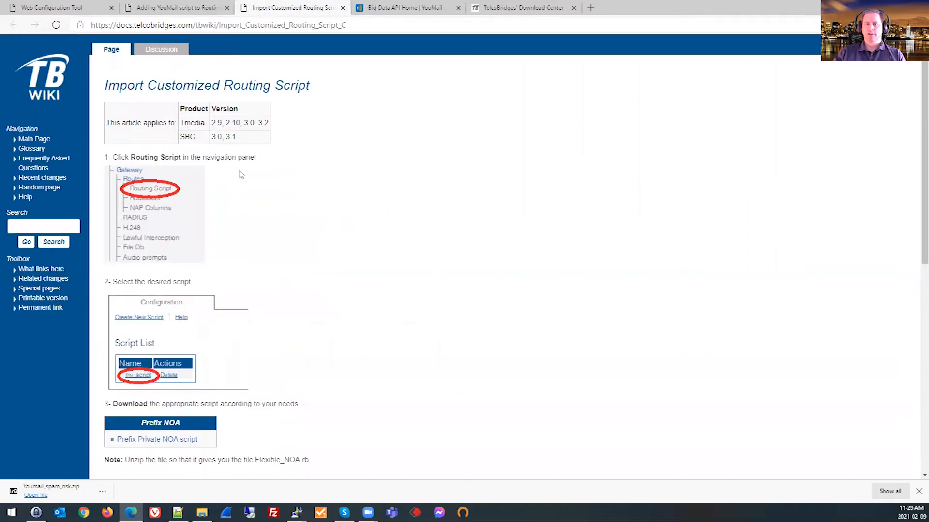
{"action": "scroll", "coordinate": [242, 174], "scroll_direction": "down", "scroll_amount": 5}
{"action": "scroll", "coordinate": [245, 159], "scroll_direction": "up", "scroll_amount": 2}
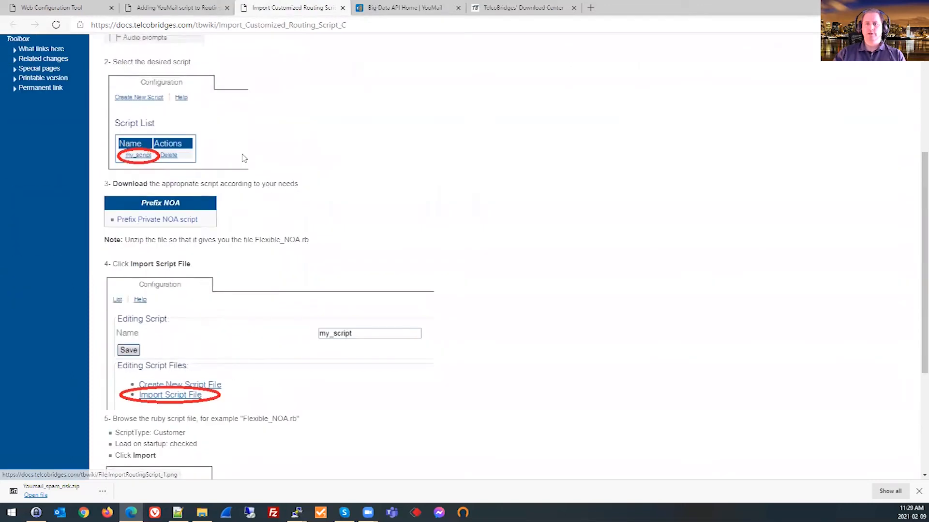
{"action": "left_click", "coordinate": [196, 9]}
{"action": "scroll", "coordinate": [215, 48], "scroll_direction": "down", "scroll_amount": 3}
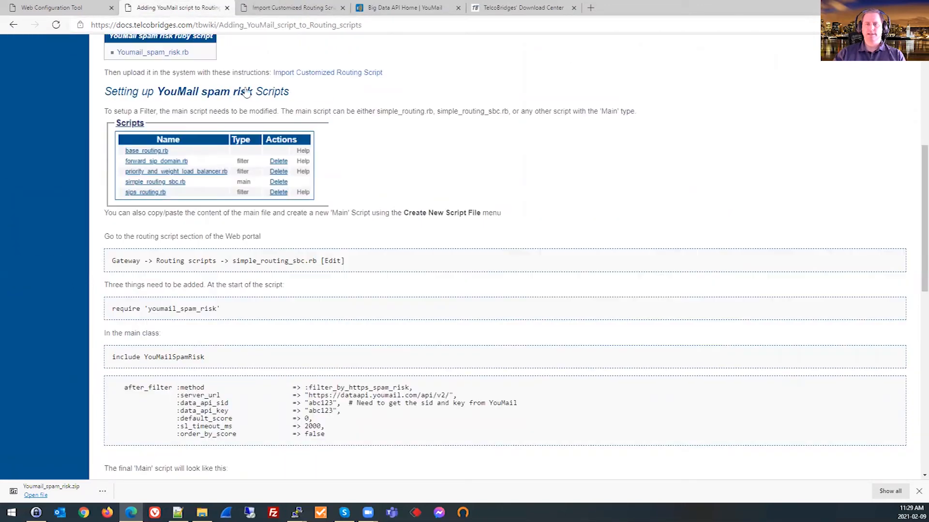
{"action": "scroll", "coordinate": [145, 41], "scroll_direction": "up", "scroll_amount": 3}
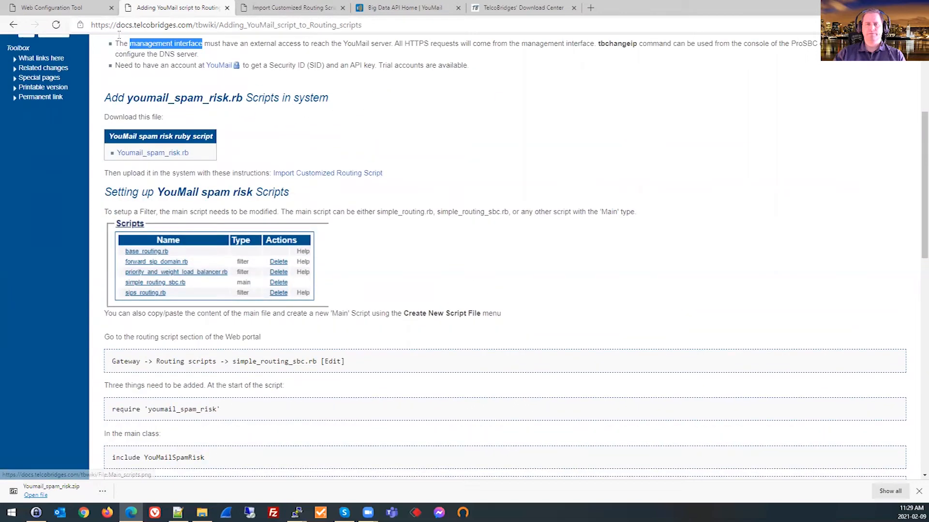
In the ProSBC web configuration tool, set the active configuration config_youmail as the one to configure.
{"action": "left_click", "coordinate": [71, 8]}
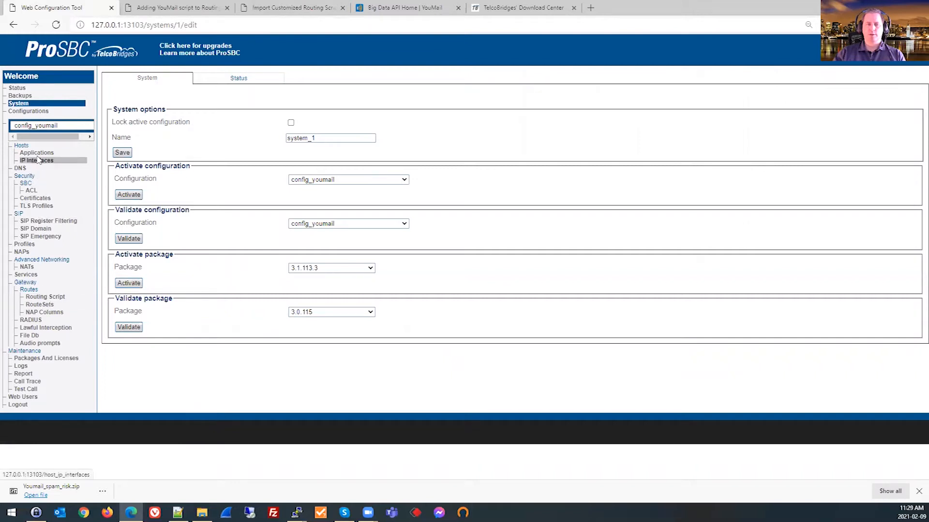
{"action": "left_click", "coordinate": [37, 112]}
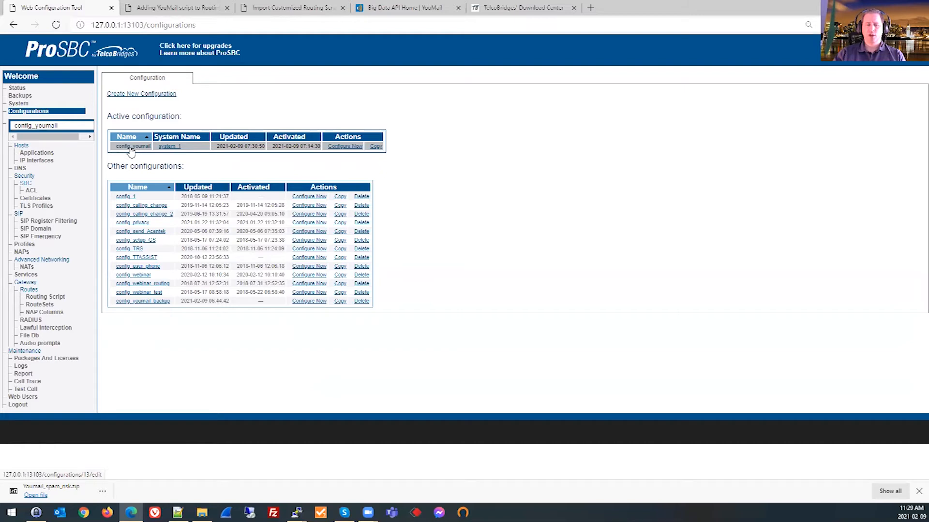
{"action": "left_click", "coordinate": [341, 148]}
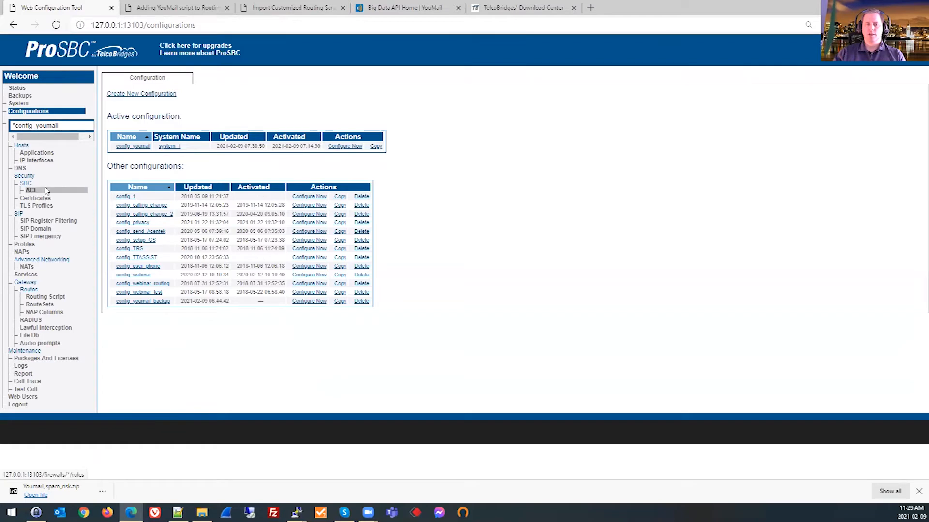
Start importing a script file into default_routing_script and choose youmail_spam_risk.rb from the Downloads folder.
{"action": "left_click", "coordinate": [39, 299]}
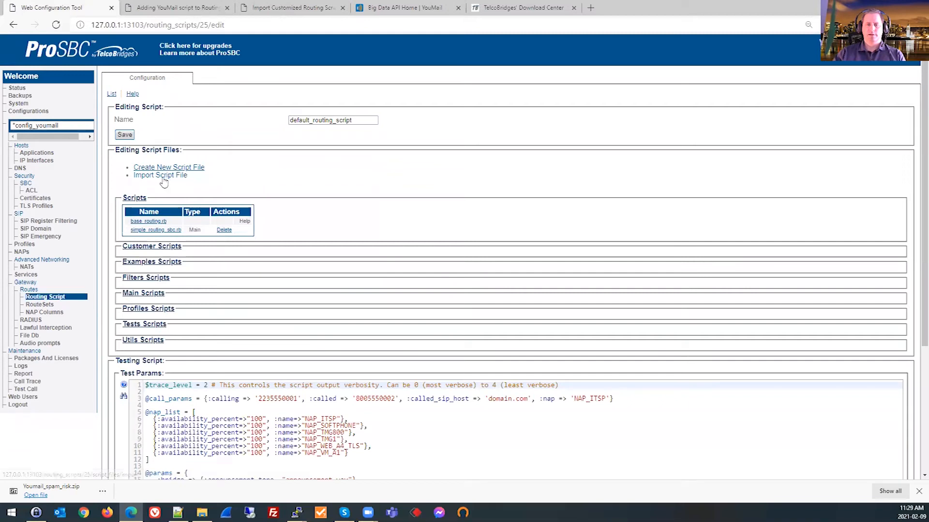
{"action": "left_click", "coordinate": [169, 176]}
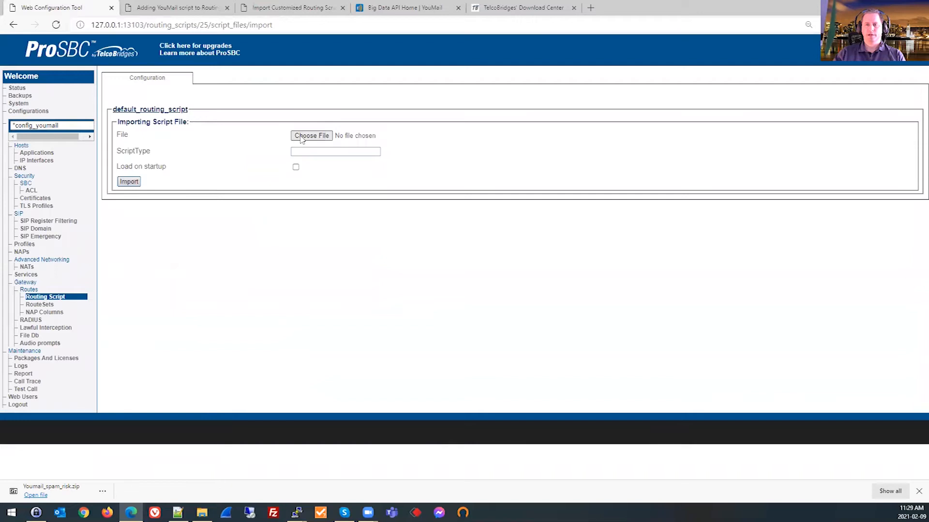
{"action": "left_click", "coordinate": [300, 137]}
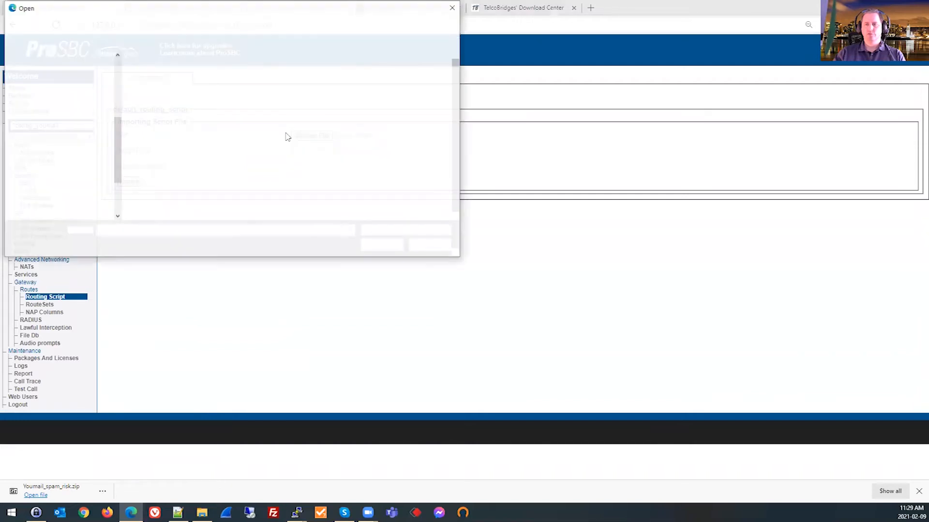
{"action": "left_click", "coordinate": [147, 91]}
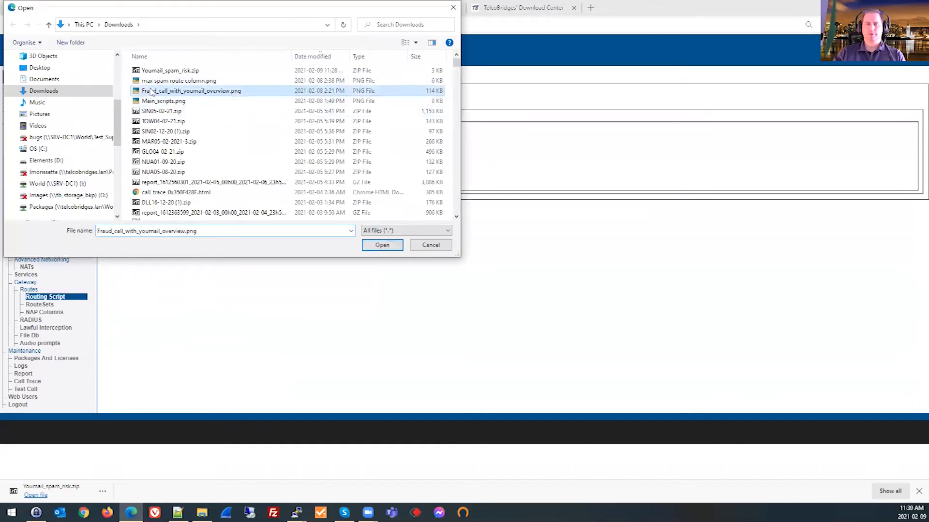
{"action": "key", "text": "y"}
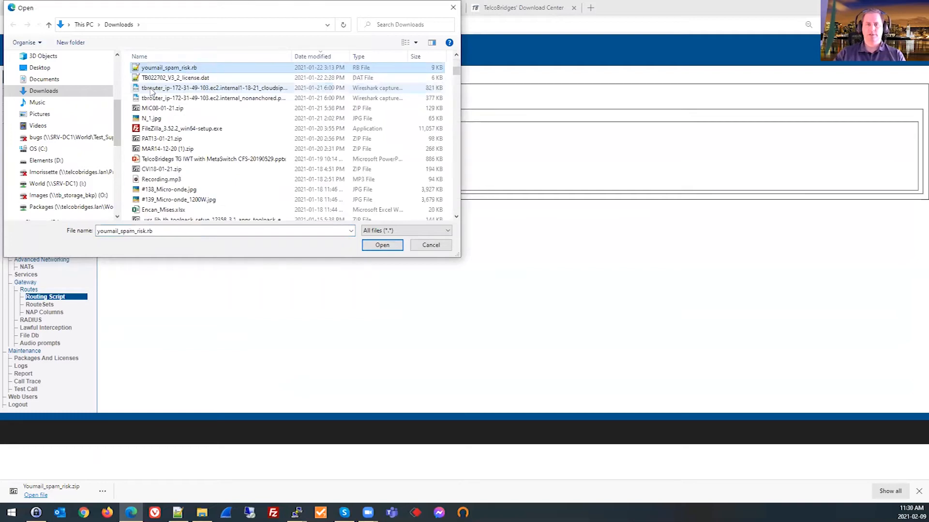
{"action": "left_click", "coordinate": [183, 69]}
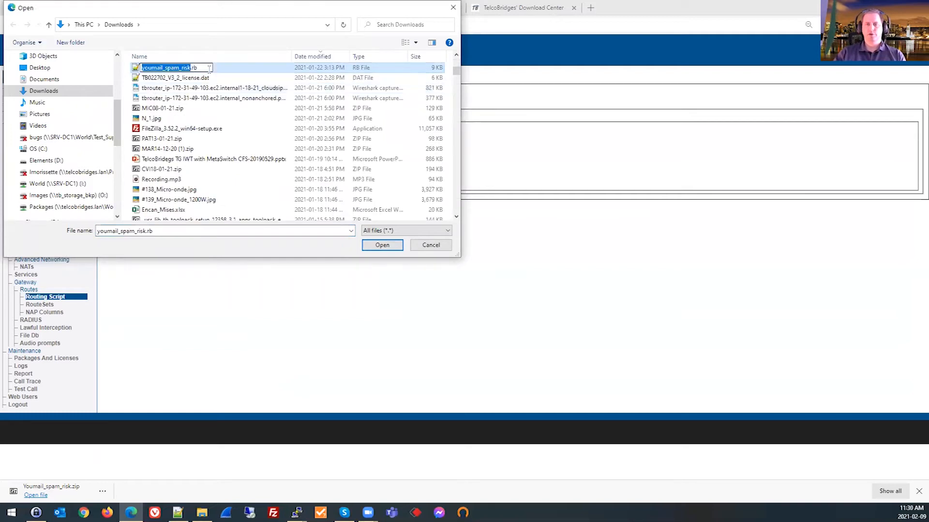
{"action": "left_click", "coordinate": [225, 88]}
{"action": "left_click", "coordinate": [222, 68]}
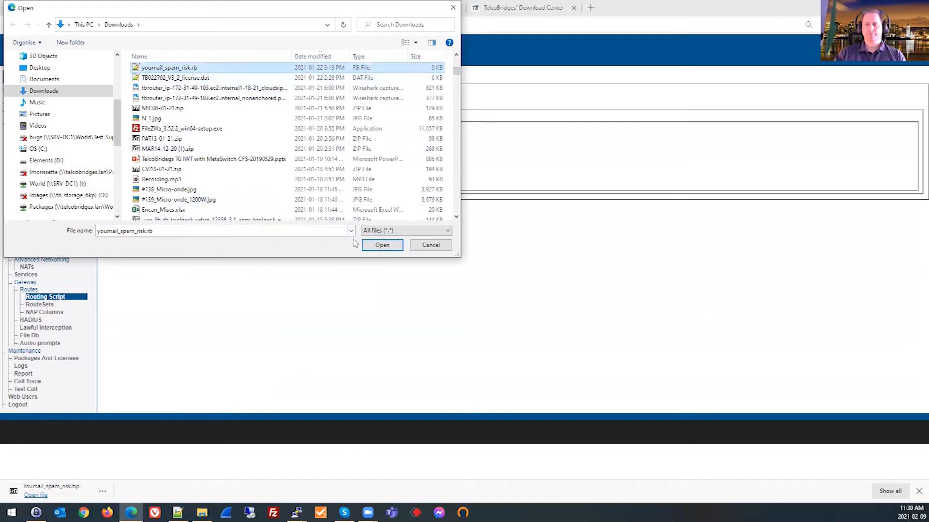
{"action": "left_click", "coordinate": [370, 244]}
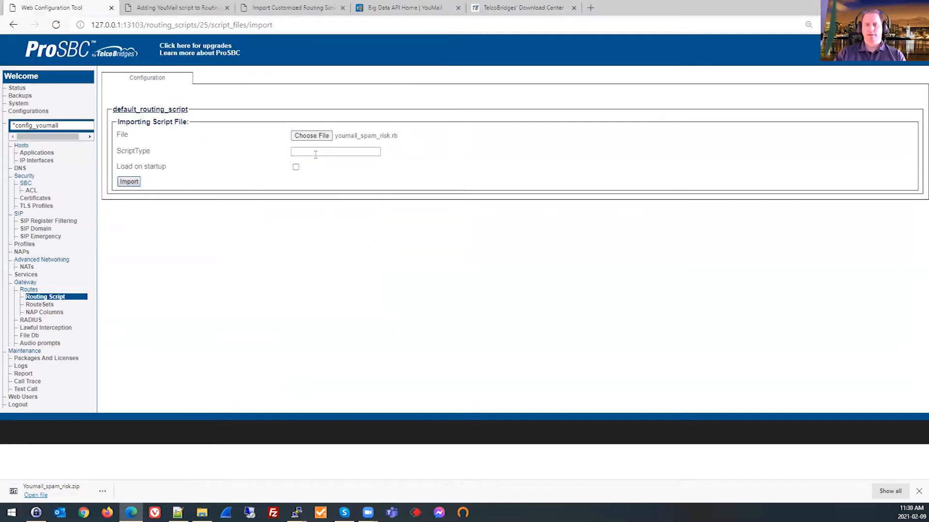
Set the script type to Customer and import the chosen script file.
{"action": "left_click", "coordinate": [316, 152]}
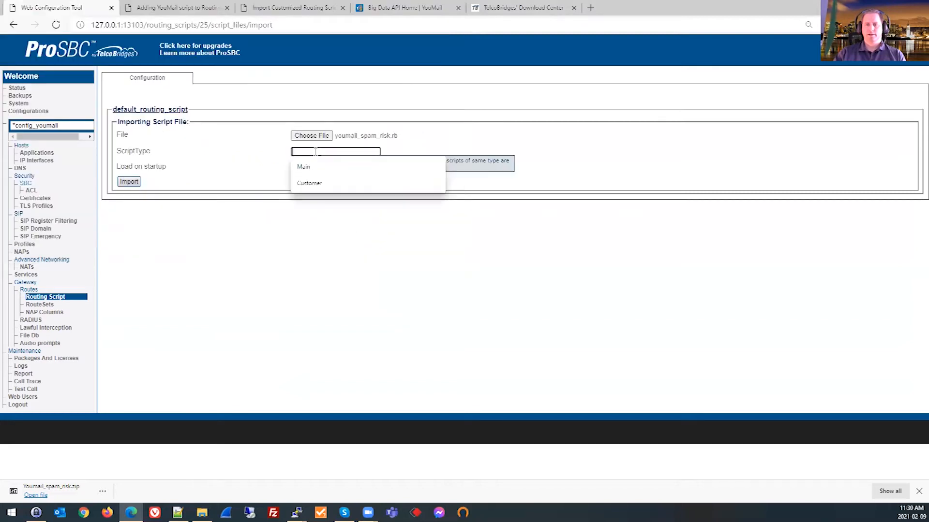
{"action": "left_click", "coordinate": [310, 188]}
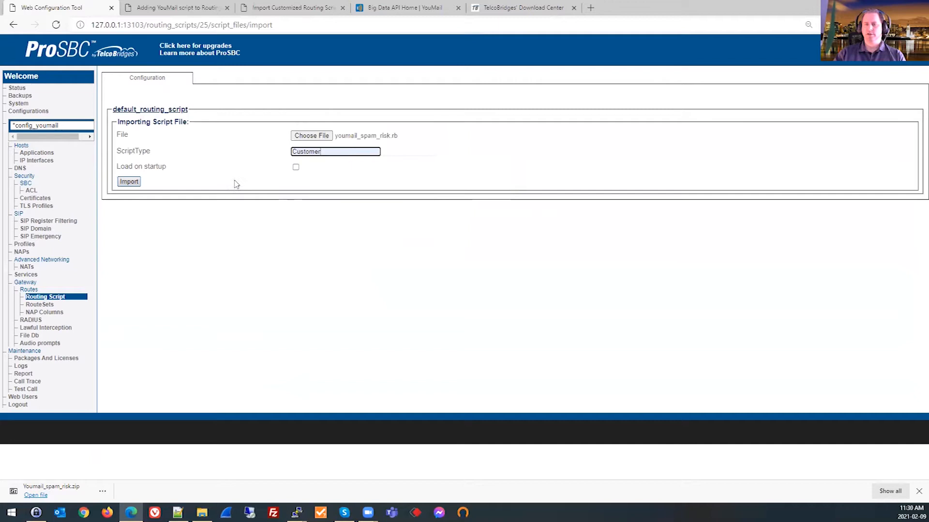
{"action": "left_click", "coordinate": [129, 183]}
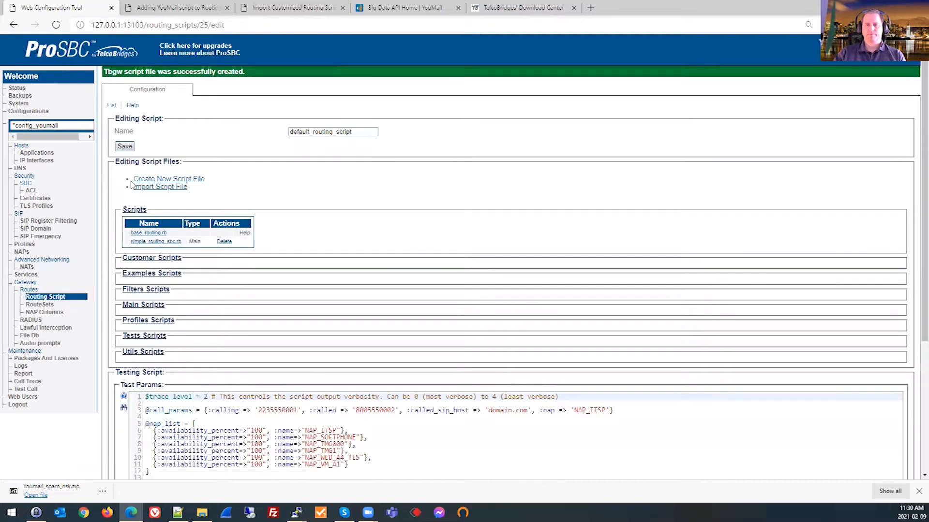
Expand the Customer Scripts list, check the youmail_spam_risk.rb entry, and dismiss the browser's download bar.
{"action": "left_click", "coordinate": [145, 260]}
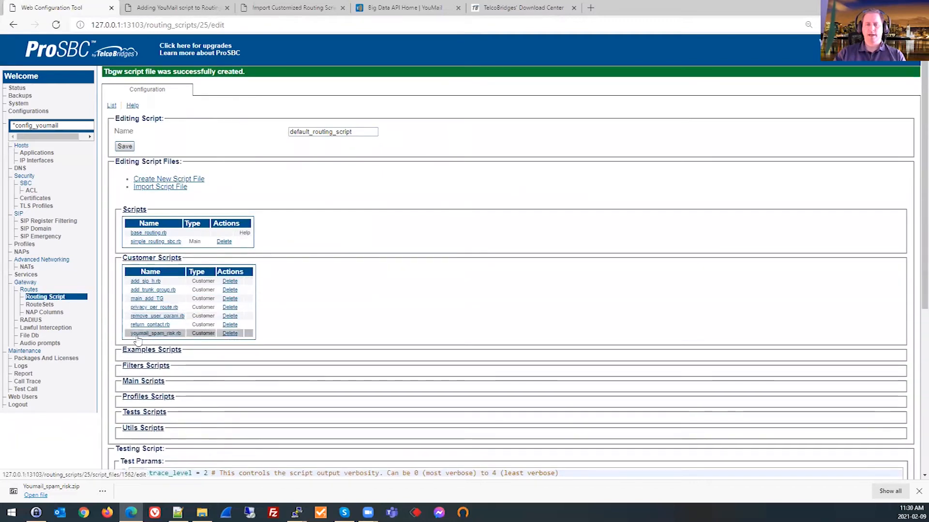
{"action": "left_click_drag", "start_coordinate": [129, 334], "coordinate": [267, 338]}
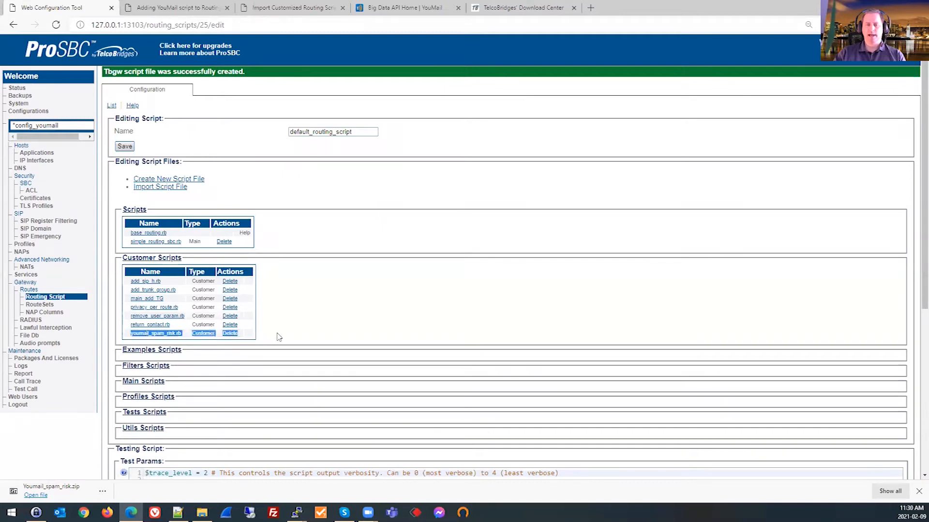
{"action": "left_click", "coordinate": [279, 337]}
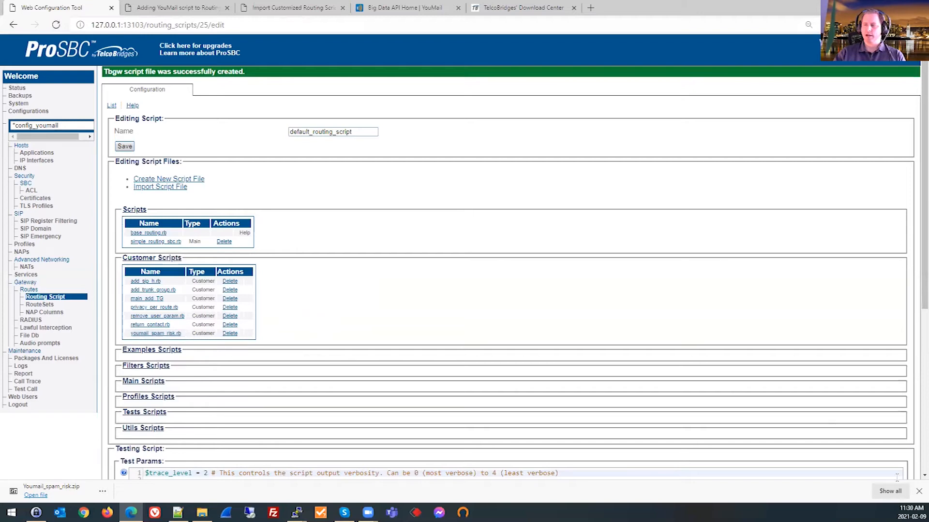
{"action": "left_click", "coordinate": [918, 492]}
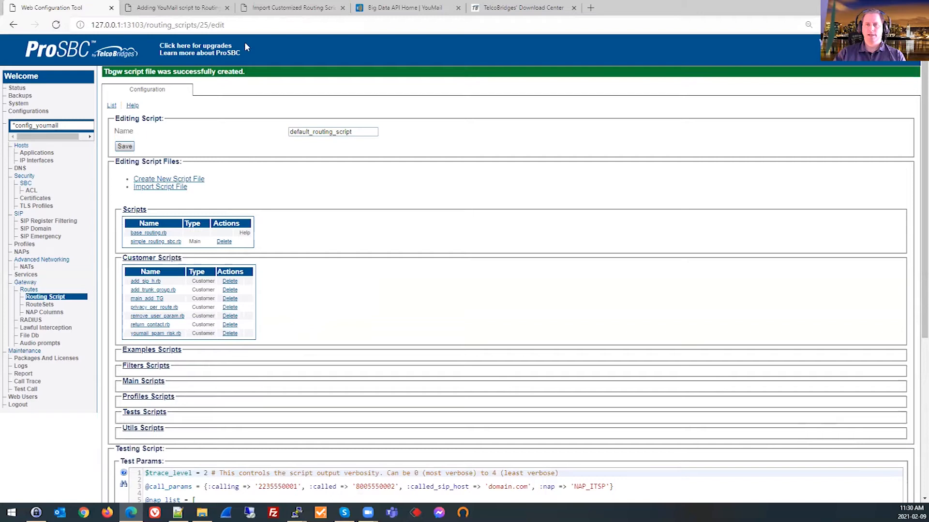
Review the YouMail script instructions from the Import Customized Routing Script link through the spam risk setup section.
{"action": "left_click", "coordinate": [188, 8]}
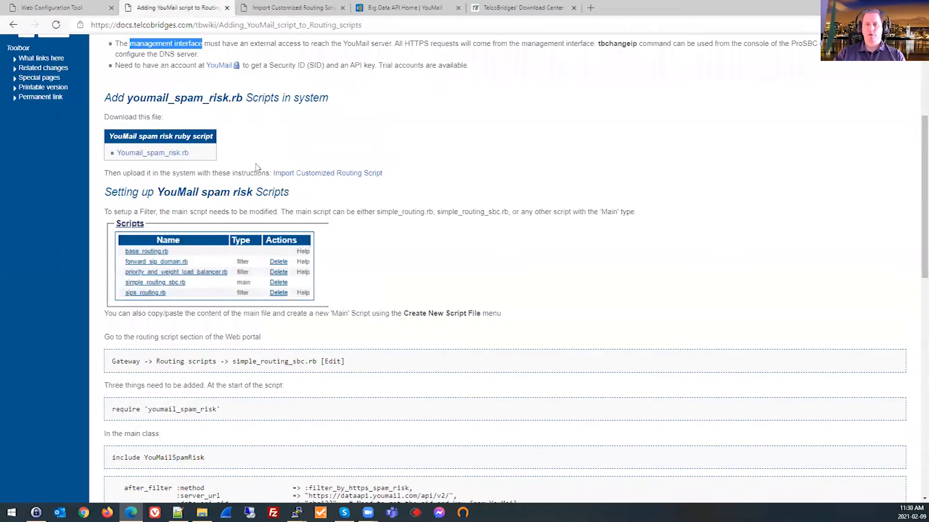
{"action": "left_click_drag", "start_coordinate": [409, 178], "coordinate": [268, 173]}
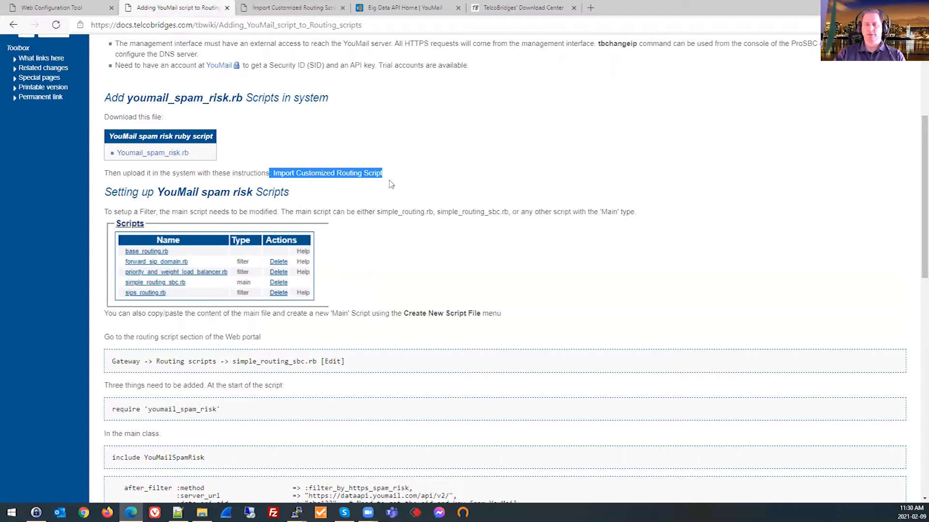
{"action": "scroll", "coordinate": [352, 221], "scroll_direction": "down", "scroll_amount": 1}
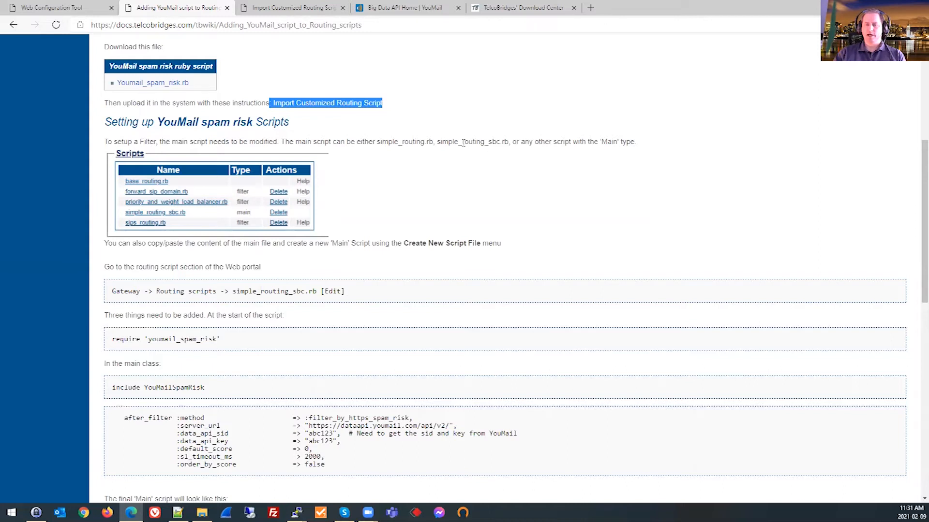
In the ProSBC web configuration tool, open simple_routing_sbc.rb and copy its entire script content.
{"action": "left_click", "coordinate": [69, 8]}
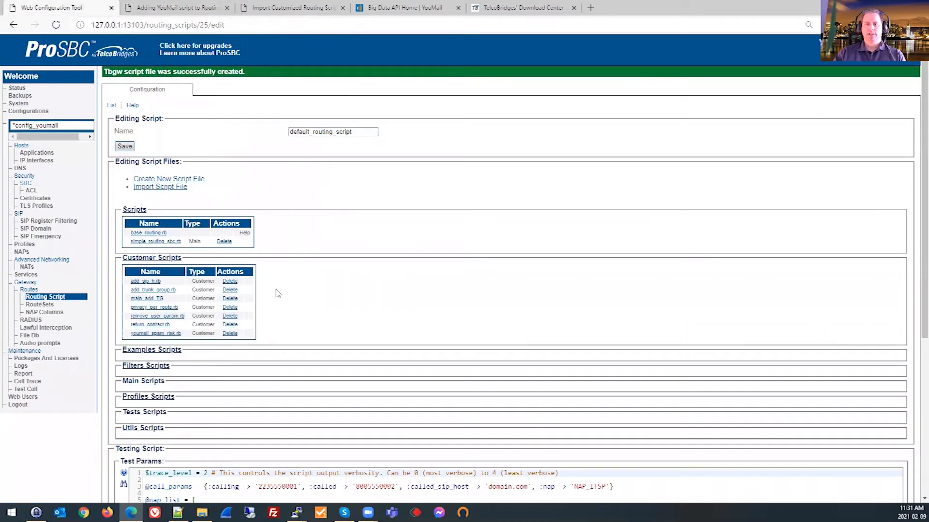
{"action": "left_click", "coordinate": [154, 242]}
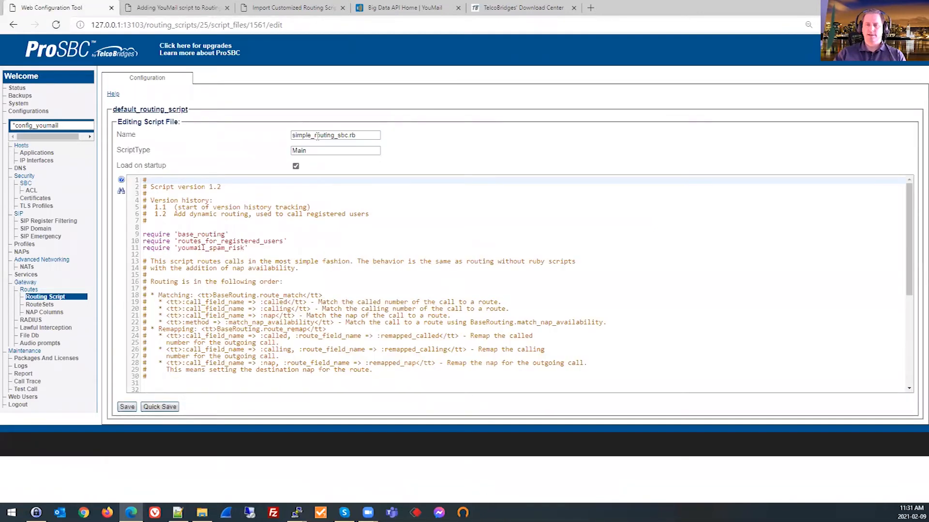
{"action": "left_click", "coordinate": [319, 268]}
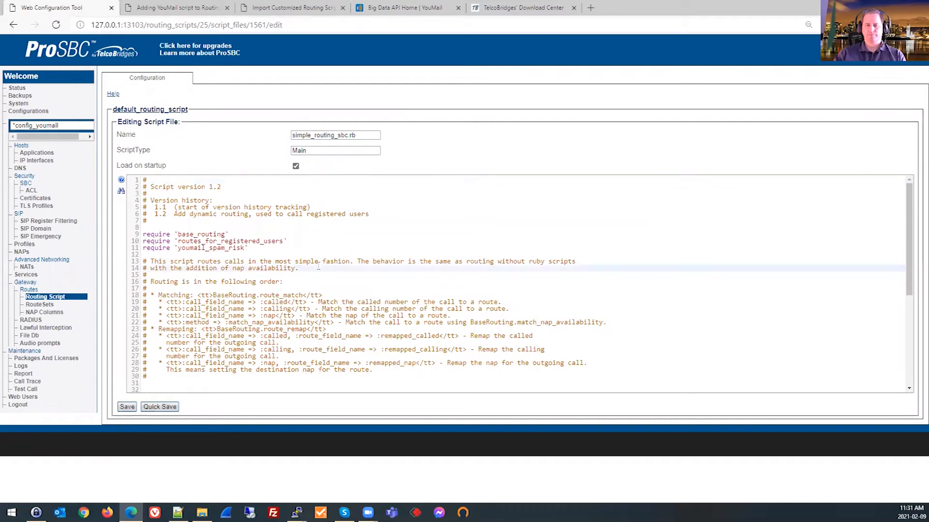
{"action": "key", "text": "ctrl+a"}
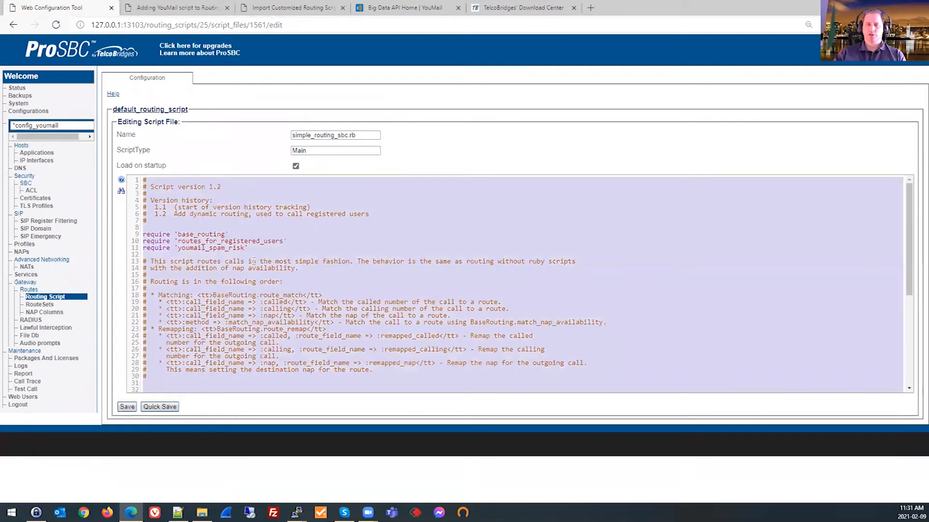
{"action": "right_click", "coordinate": [240, 259]}
{"action": "left_click", "coordinate": [262, 271]}
Return to default_routing_script, start a new script file, and paste the copied script into its editor.
{"action": "key", "text": "alt+Left"}
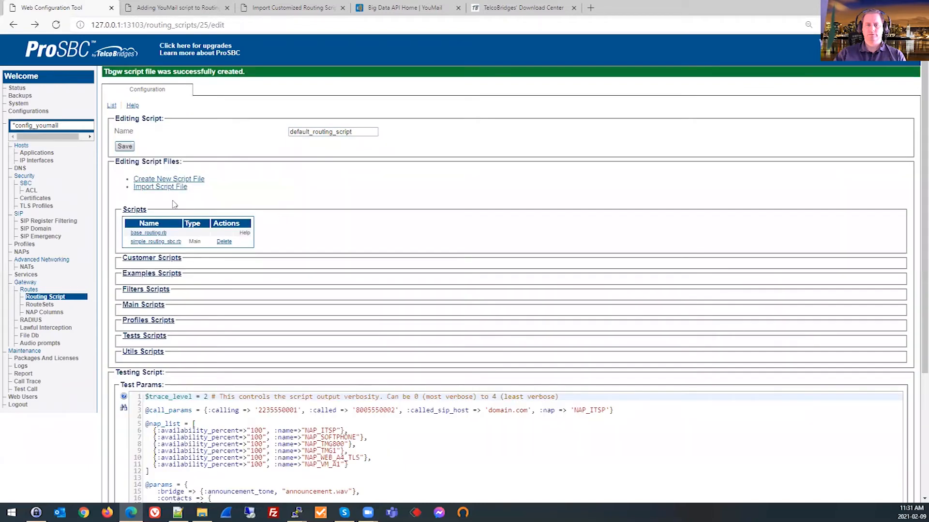
{"action": "left_click", "coordinate": [160, 180]}
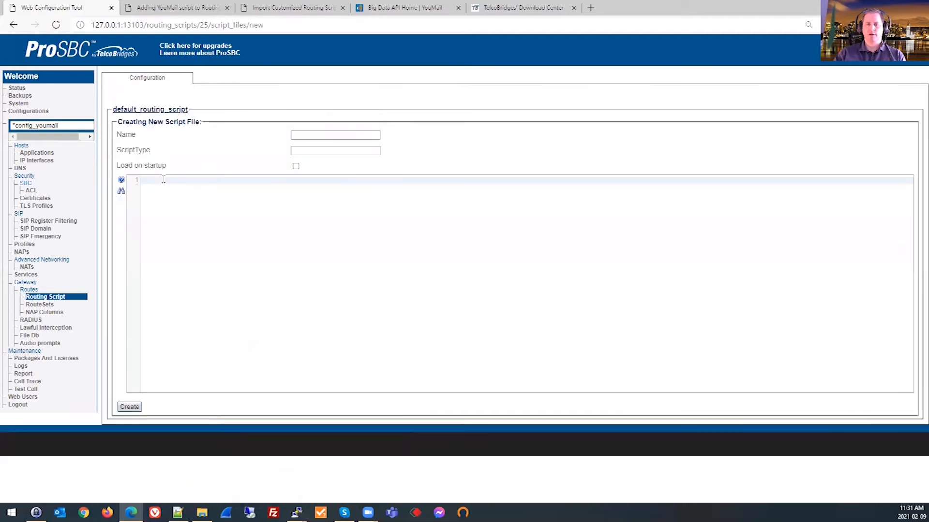
{"action": "key", "text": "ctrl+v"}
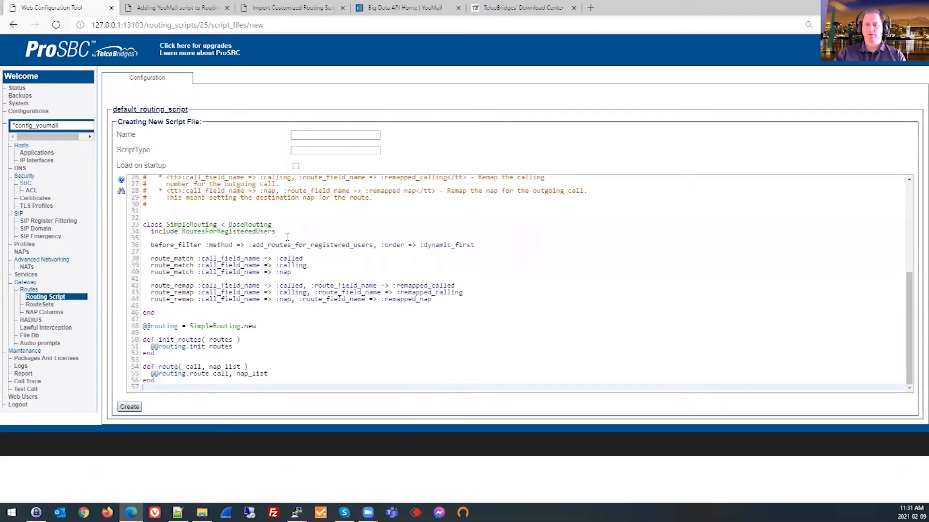
Delete the require 'youmail_spam_risk' line from the pasted script and look over the rest of the code.
{"action": "scroll", "coordinate": [288, 237], "scroll_direction": "up", "scroll_amount": 5}
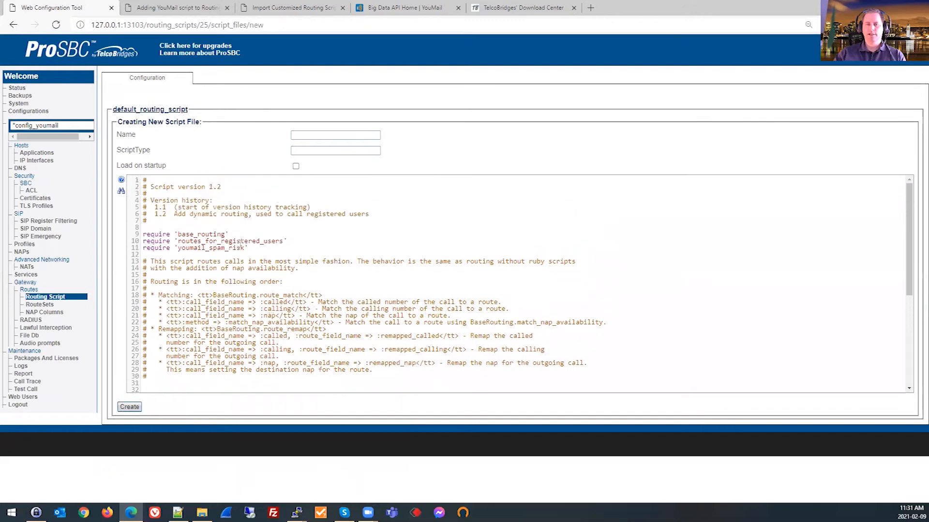
{"action": "left_click", "coordinate": [238, 251]}
{"action": "left_click", "coordinate": [232, 248]}
{"action": "scroll", "coordinate": [233, 248], "scroll_direction": "down", "scroll_amount": 6}
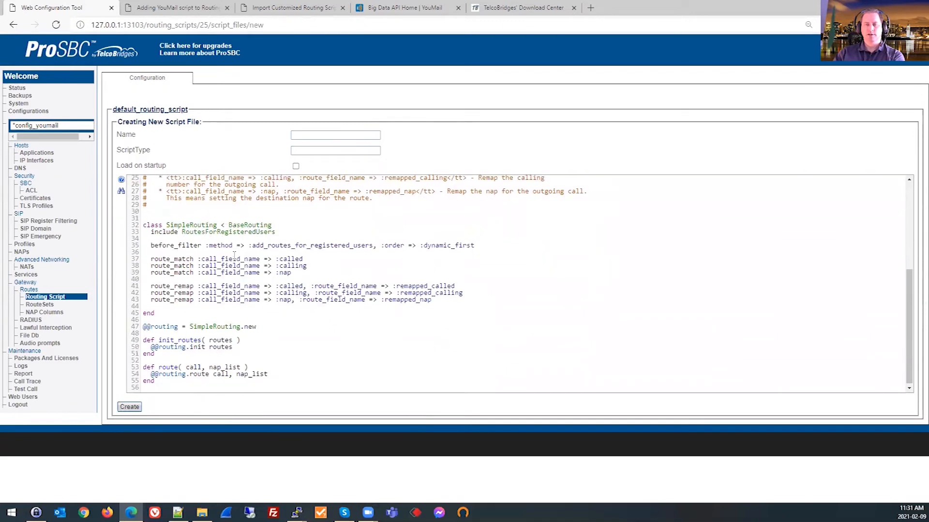
{"action": "scroll", "coordinate": [276, 232], "scroll_direction": "up", "scroll_amount": 5}
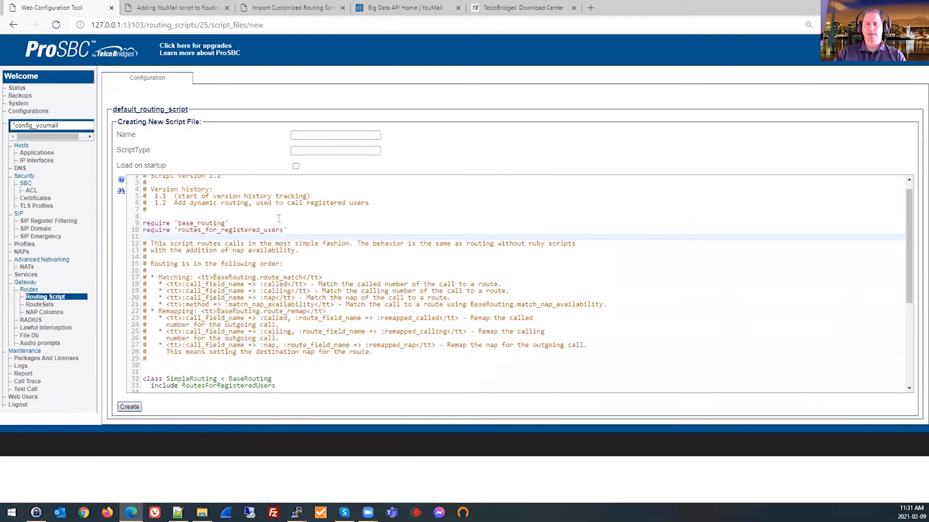
Name the new script file Main_youmail.rb, set its type to Main, and enable loading on startup.
{"action": "left_click", "coordinate": [307, 135]}
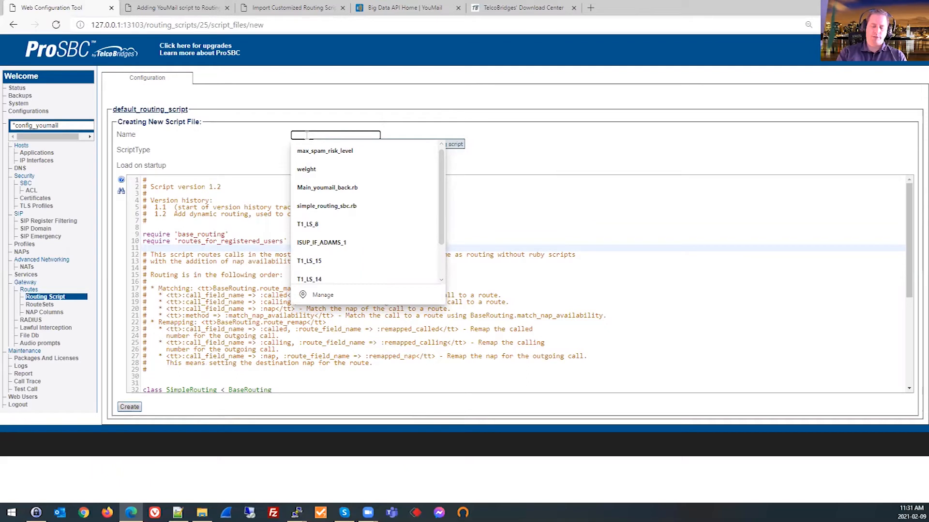
{"action": "type", "text": "Main"}
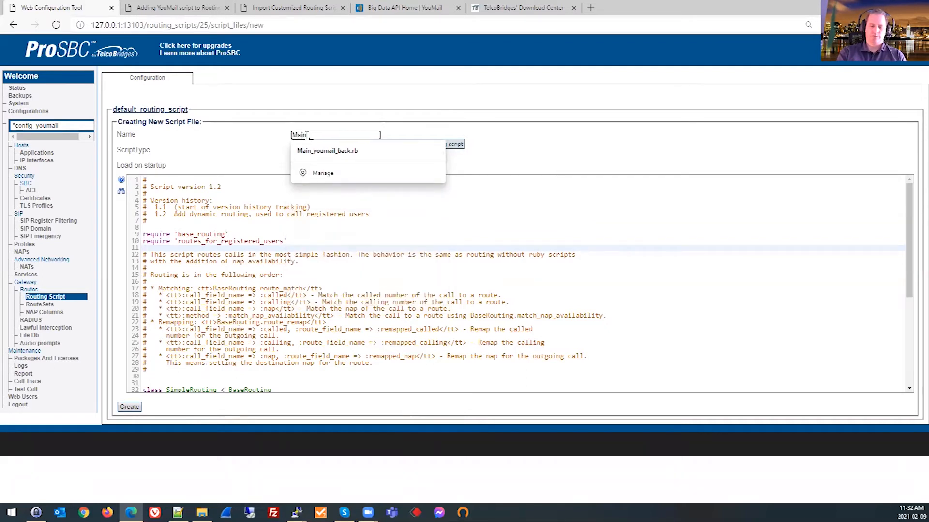
{"action": "type", "text": "_youmail"}
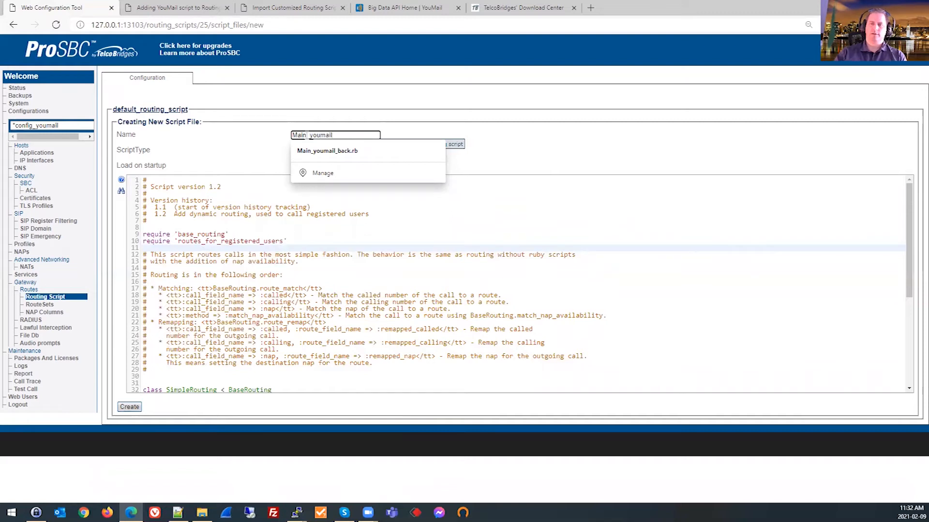
{"action": "type", "text": ".rb"}
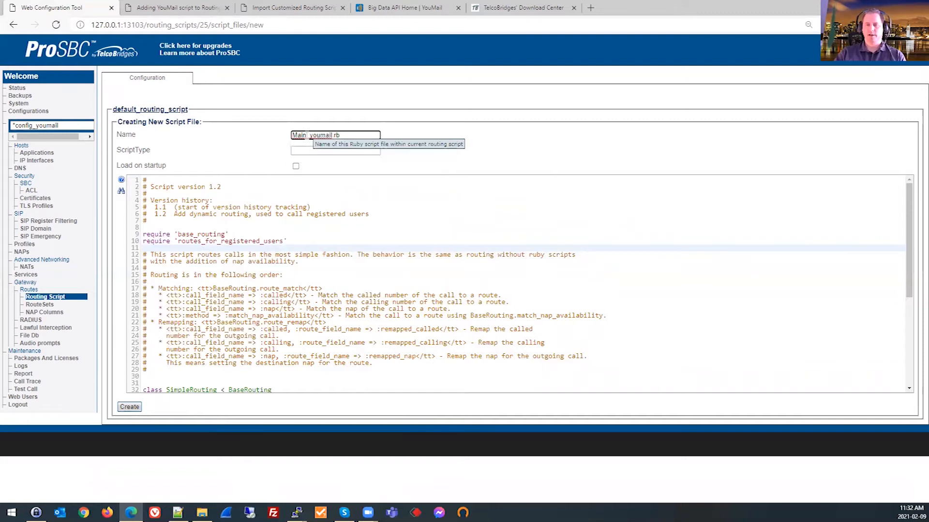
{"action": "left_click", "coordinate": [301, 151]}
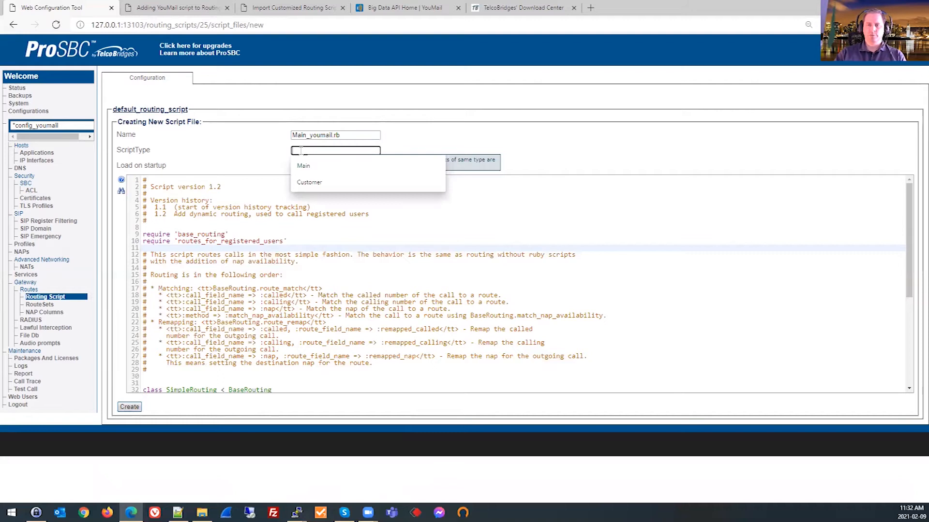
{"action": "left_click", "coordinate": [297, 166]}
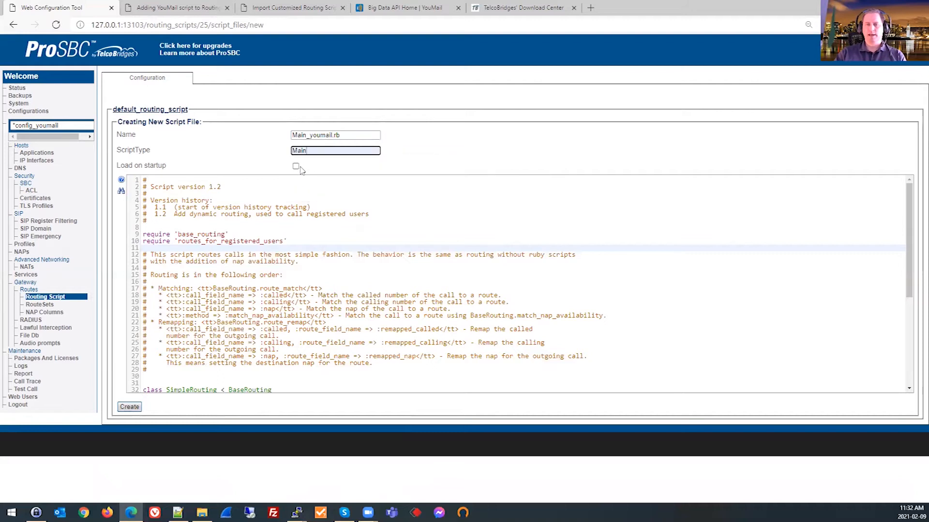
{"action": "left_click", "coordinate": [296, 168]}
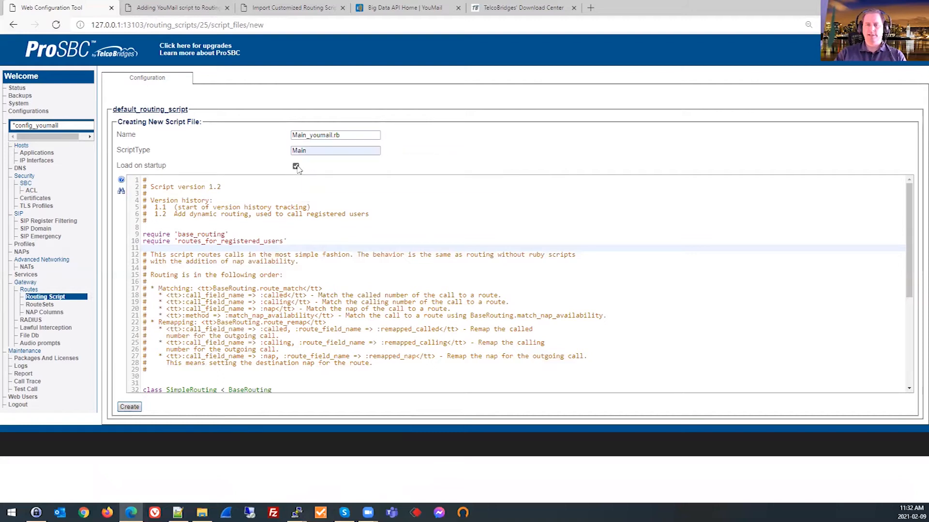
Create the Main_youmail.rb script file, then disable loading on startup for simple_routing_sbc.rb and save it.
{"action": "left_click", "coordinate": [128, 408]}
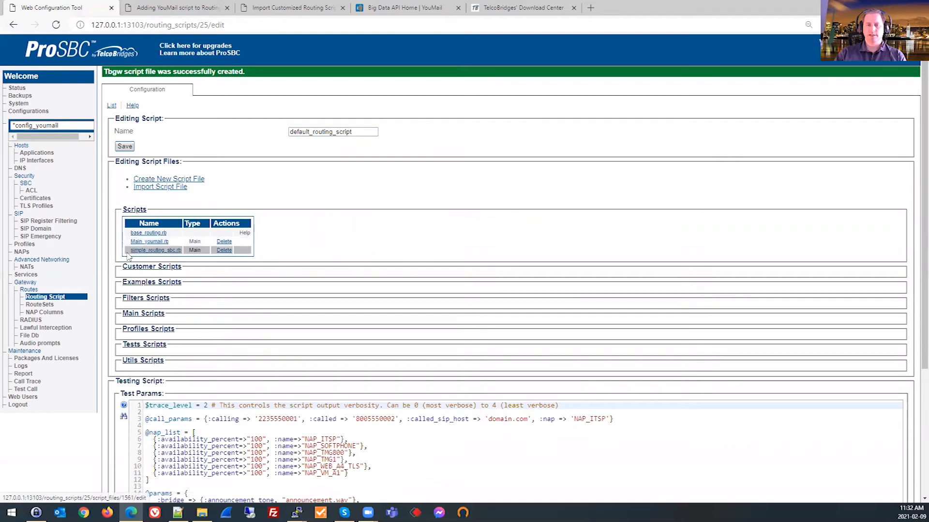
{"action": "left_click", "coordinate": [154, 250]}
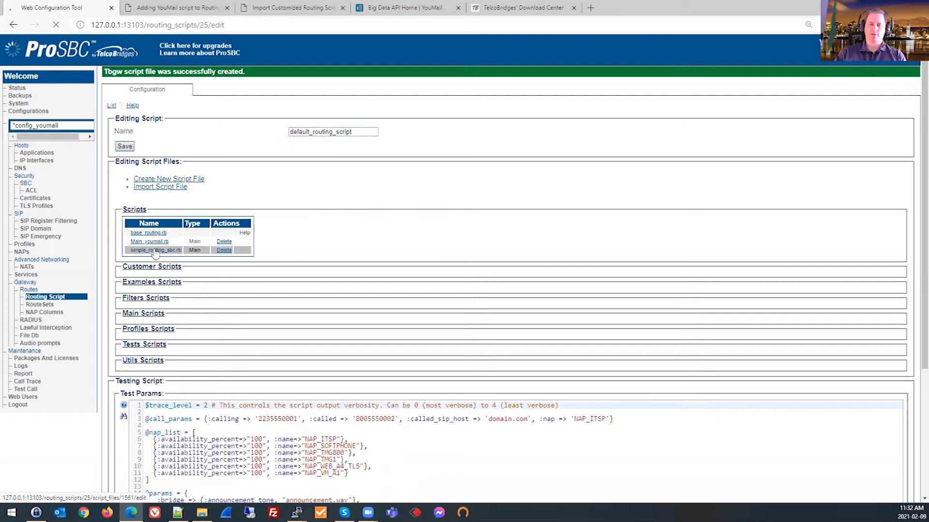
{"action": "left_click", "coordinate": [295, 166]}
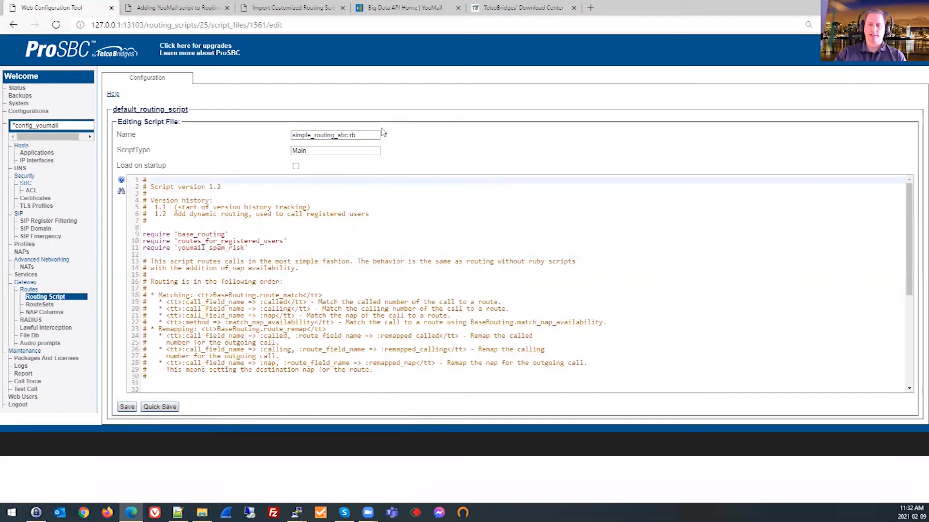
{"action": "left_click", "coordinate": [127, 408]}
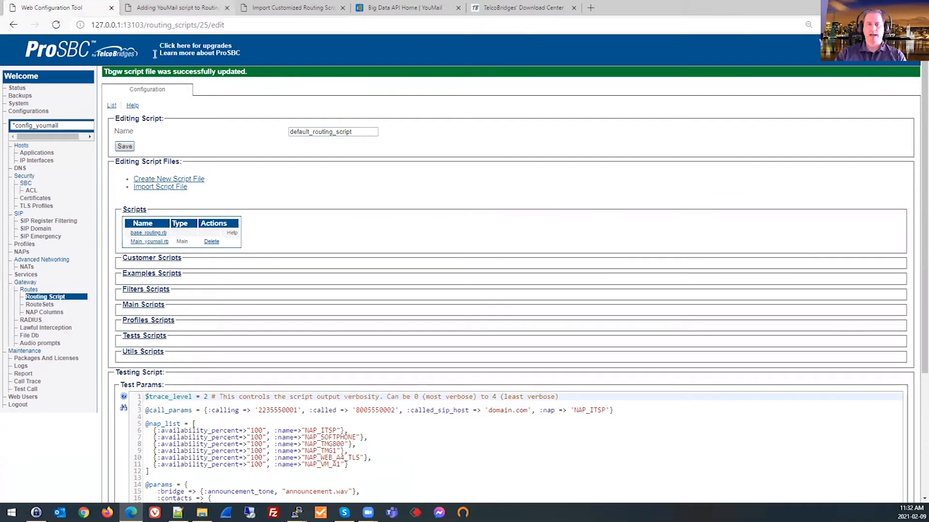
Copy require 'youmail_spam_risk' from the wiki guide and add it to Main_youmail.rb below the routes_for_registered_users require line.
{"action": "key", "text": "ctrl+Tab"}
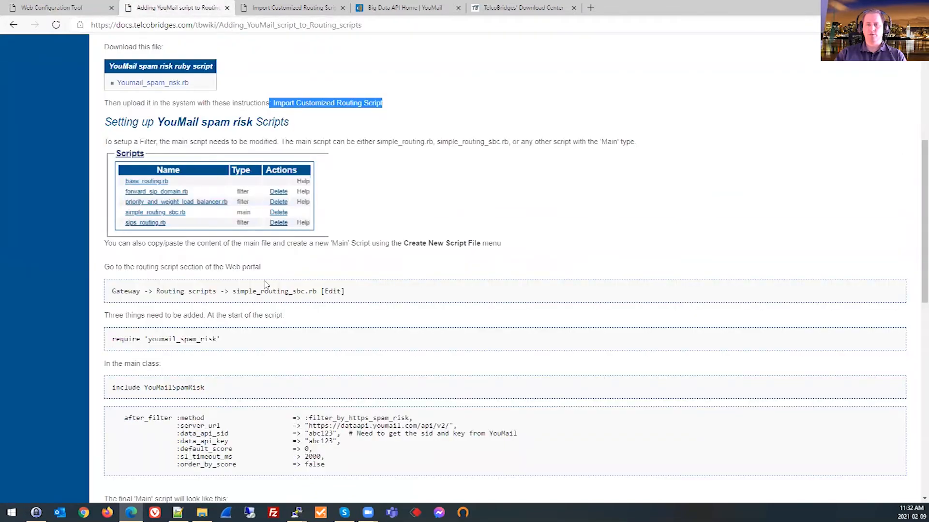
{"action": "scroll", "coordinate": [265, 285], "scroll_direction": "down", "scroll_amount": 1}
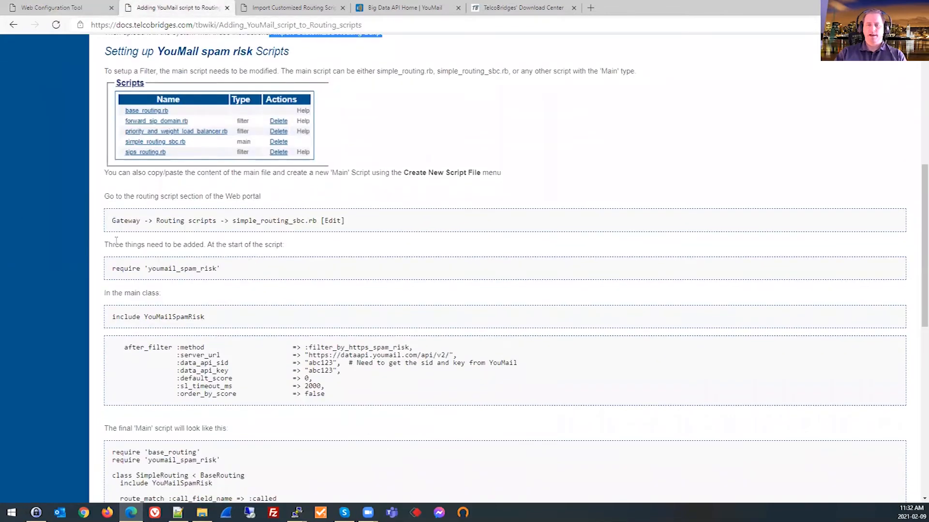
{"action": "left_click_drag", "start_coordinate": [115, 269], "coordinate": [221, 270]}
{"action": "key", "text": "ctrl+c"}
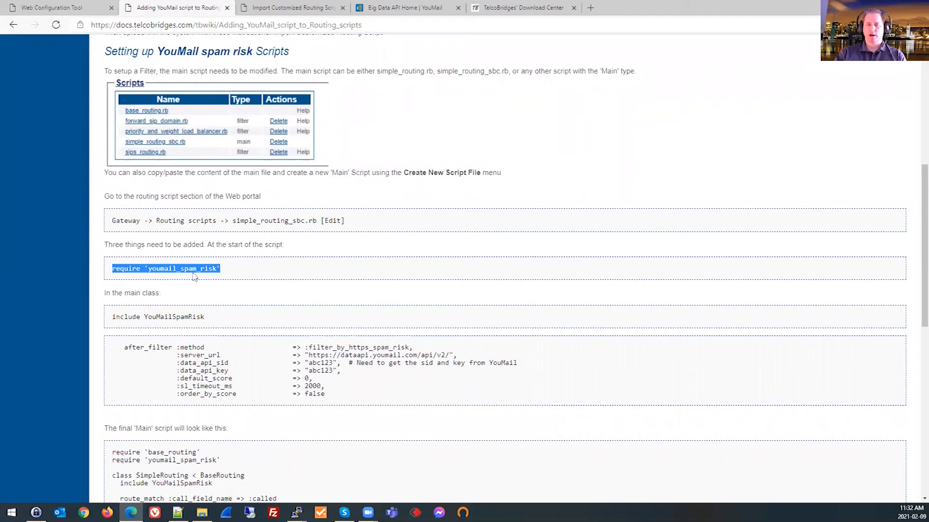
{"action": "left_click", "coordinate": [72, 8]}
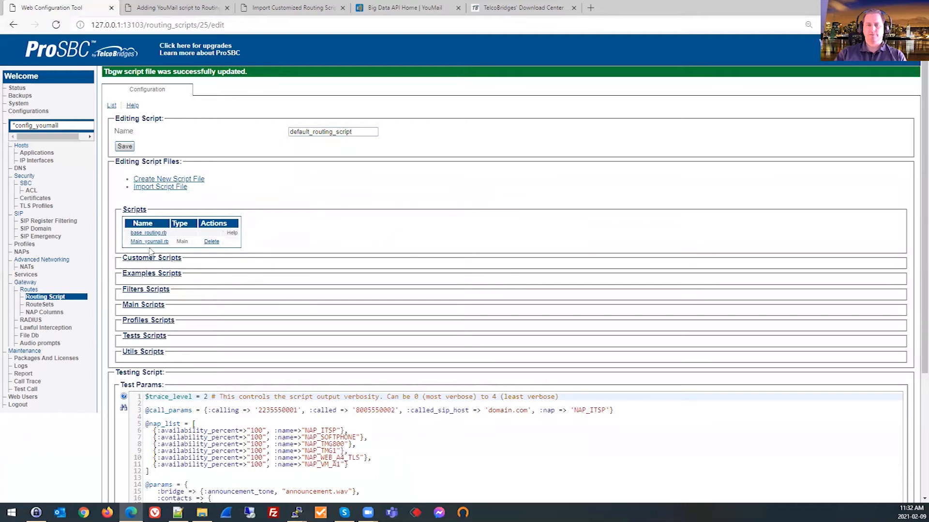
{"action": "left_click", "coordinate": [150, 241]}
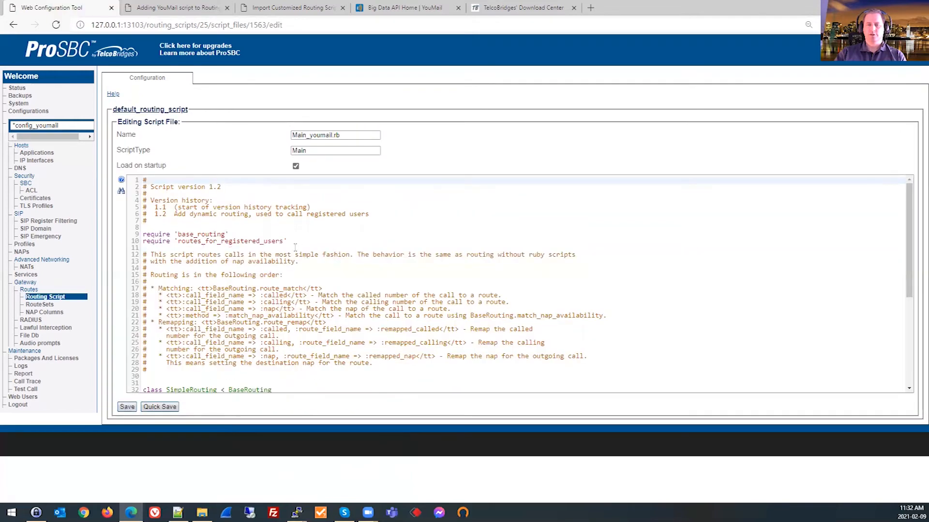
{"action": "left_click", "coordinate": [311, 236]}
{"action": "key", "text": "Down"}
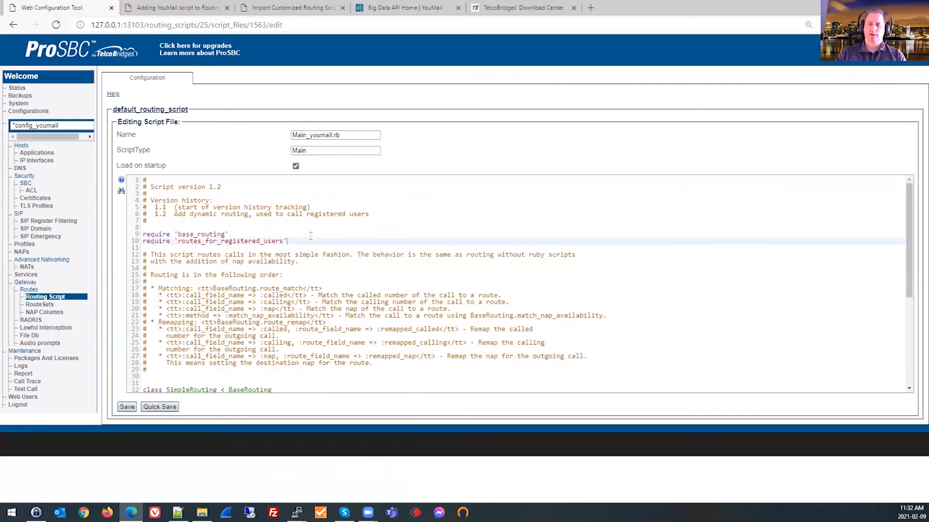
{"action": "key", "text": "Return"}
{"action": "key", "text": "ctrl+v"}
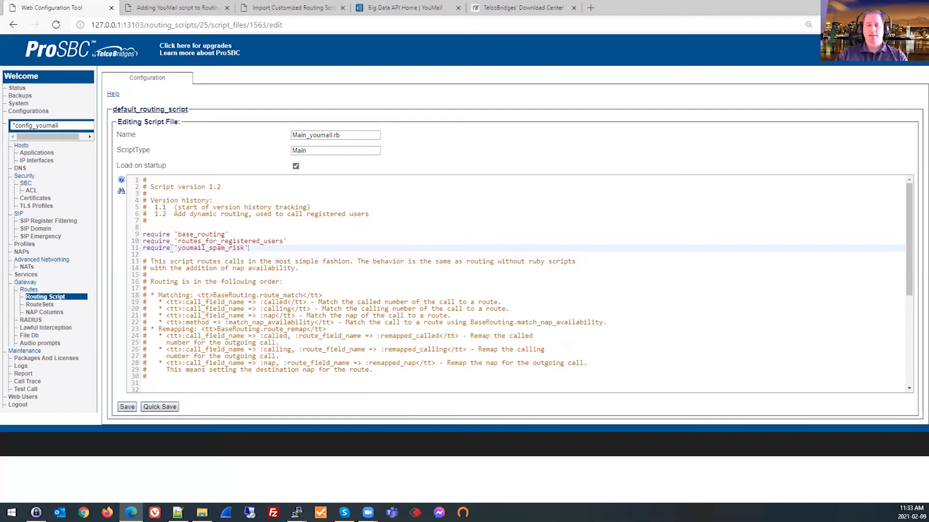
Copy include YouMailSpamRisk from the wiki guide and add it to the SimpleRouting class below include RoutesForRegisteredUsers.
{"action": "left_click", "coordinate": [185, 10]}
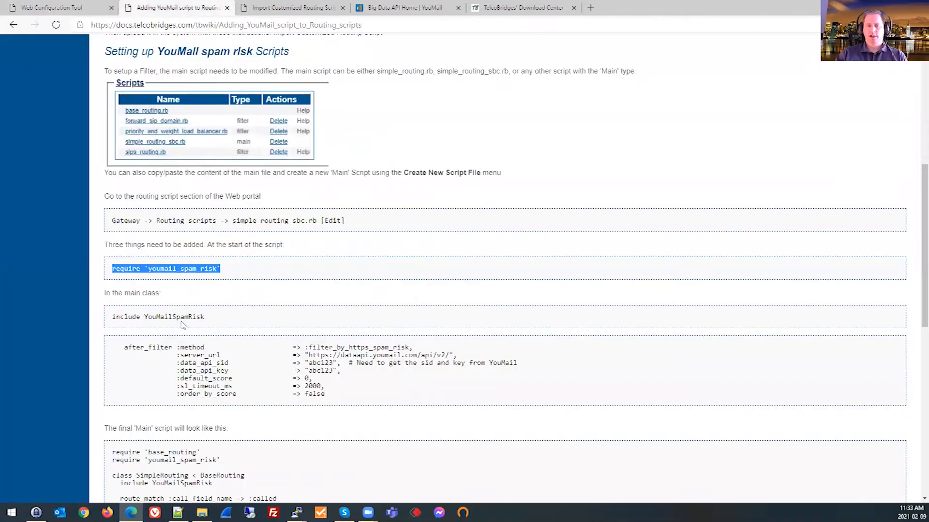
{"action": "left_click_drag", "start_coordinate": [211, 321], "coordinate": [97, 321]}
{"action": "key", "text": "ctrl+c"}
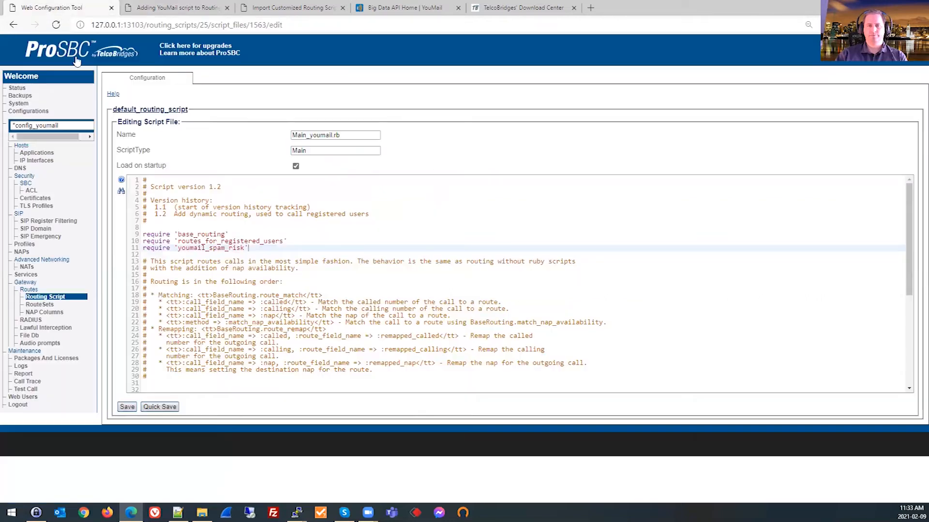
{"action": "left_click", "coordinate": [96, 6]}
{"action": "scroll", "coordinate": [265, 264], "scroll_direction": "down", "scroll_amount": 5}
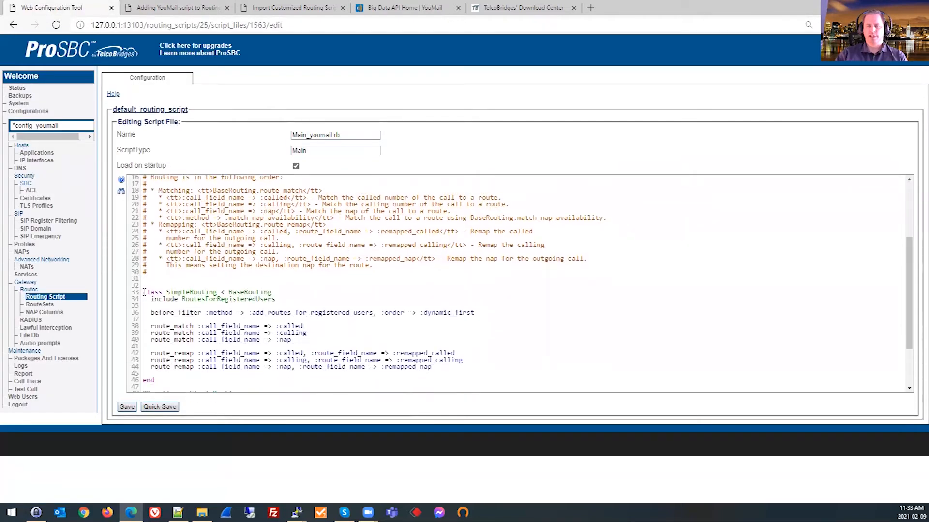
{"action": "left_click", "coordinate": [292, 298]}
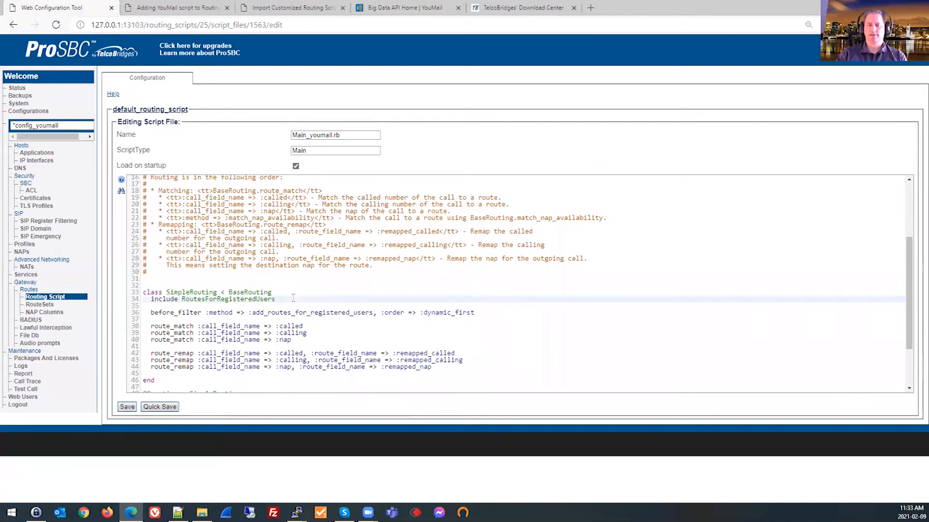
{"action": "key", "text": "Return"}
{"action": "key", "text": "ctrl+v"}
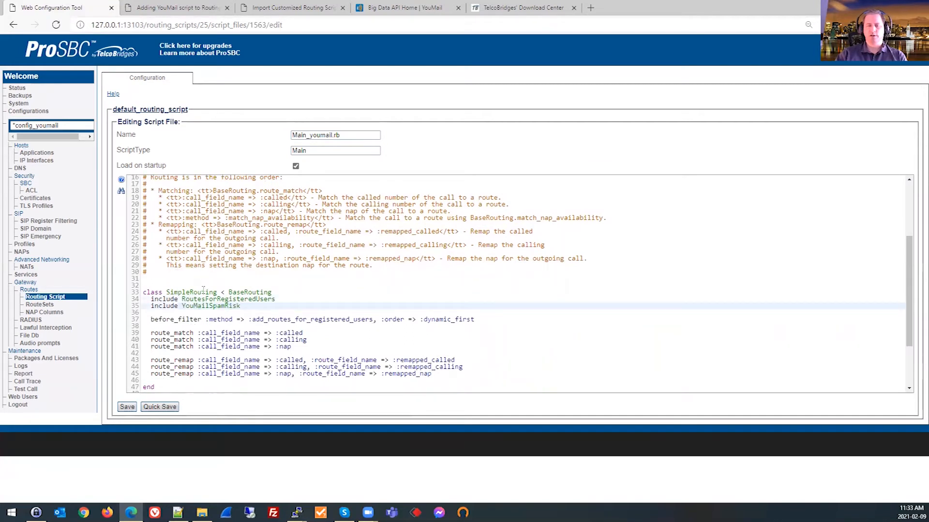
{"action": "double_click", "coordinate": [207, 306]}
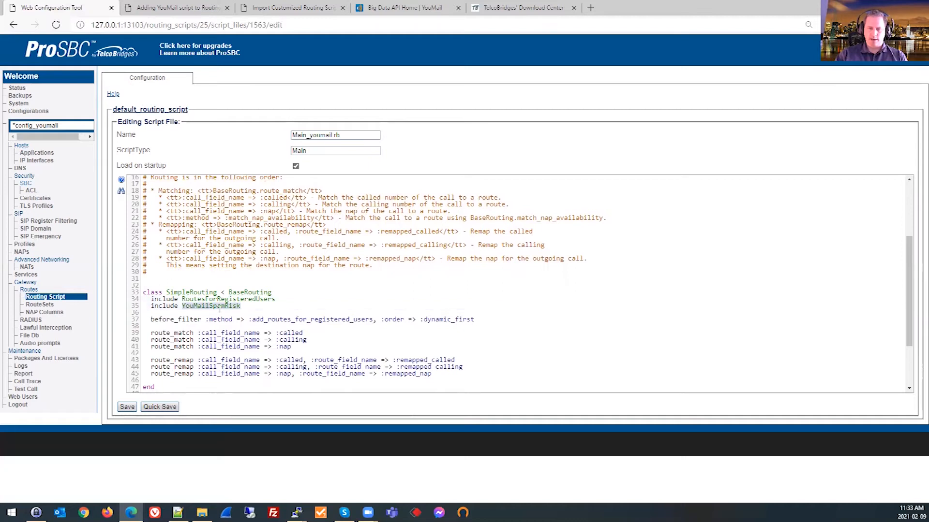
{"action": "left_click", "coordinate": [248, 309]}
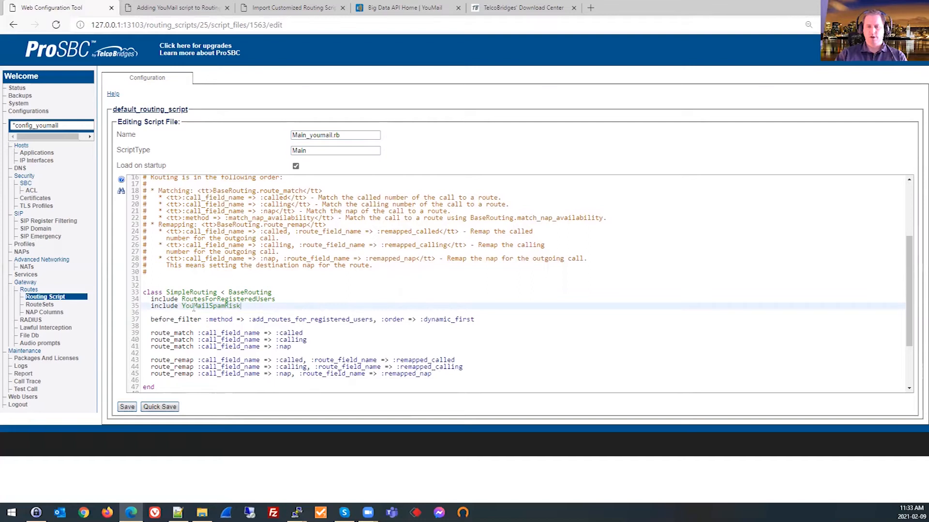
Copy the after_filter block for filter_by_https_spam_risk from the wiki guide and insert it after the route_match lines in Main_youmail.rb.
{"action": "left_click", "coordinate": [181, 6]}
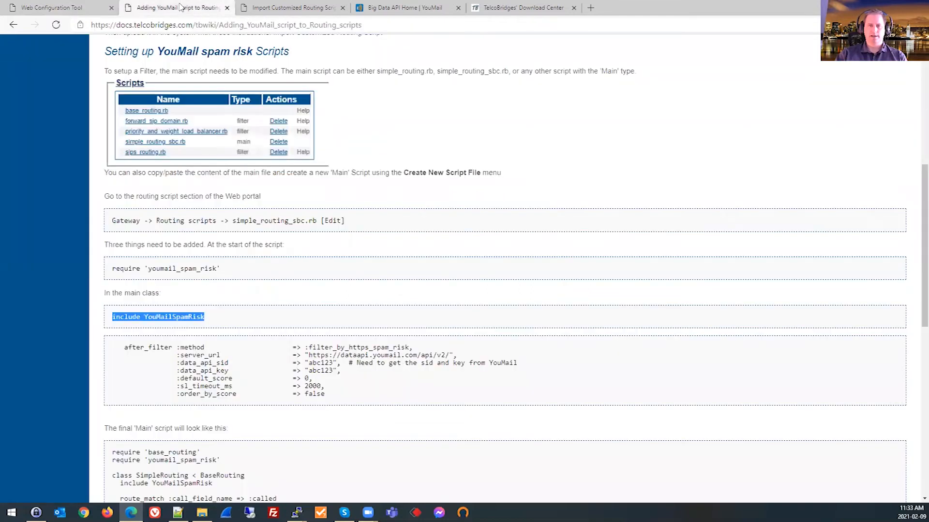
{"action": "scroll", "coordinate": [211, 294], "scroll_direction": "up", "scroll_amount": 1}
{"action": "scroll", "coordinate": [239, 292], "scroll_direction": "down", "scroll_amount": 1}
{"action": "scroll", "coordinate": [239, 293], "scroll_direction": "down", "scroll_amount": 1}
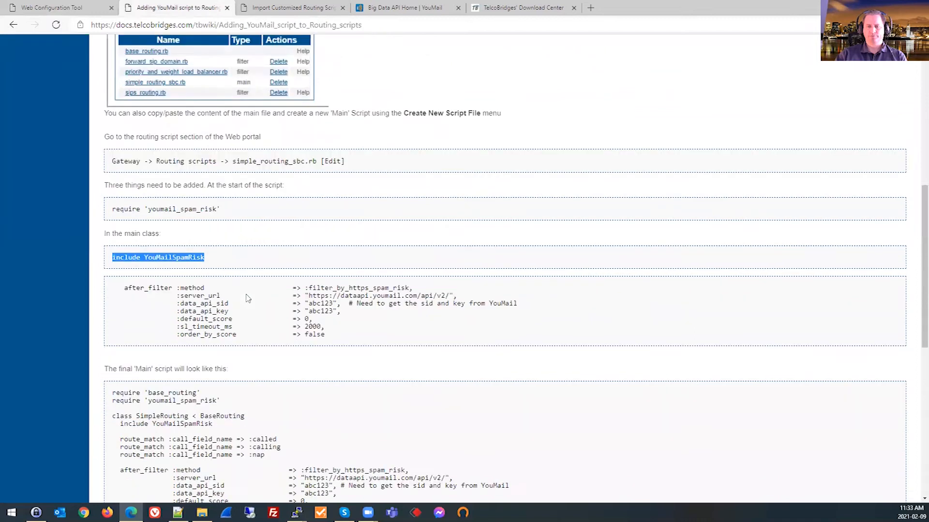
{"action": "left_click_drag", "start_coordinate": [125, 278], "coordinate": [331, 330]}
{"action": "key", "text": "ctrl+c"}
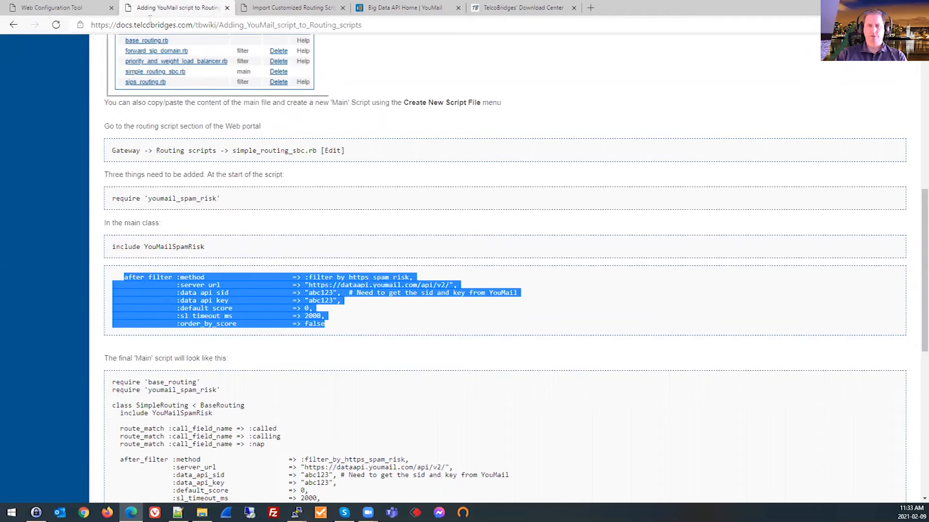
{"action": "left_click", "coordinate": [81, 6]}
{"action": "scroll", "coordinate": [235, 246], "scroll_direction": "down", "scroll_amount": 3}
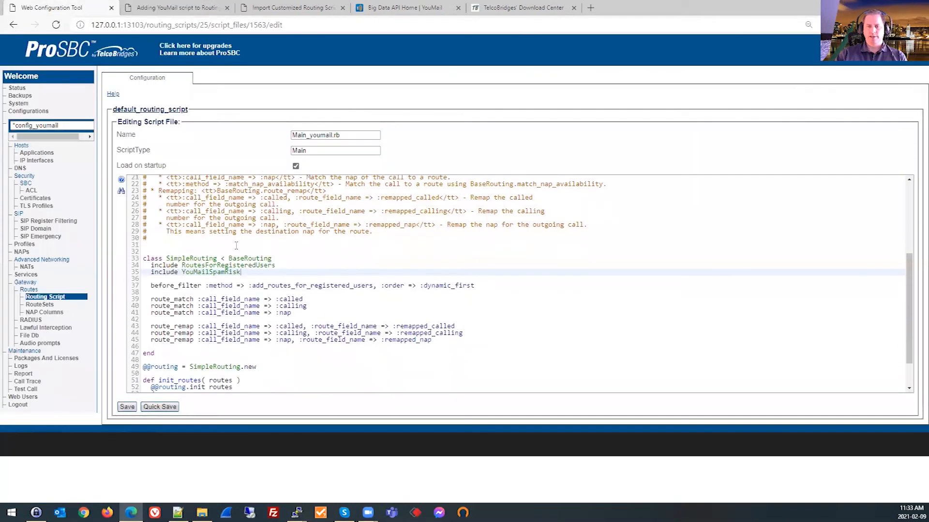
{"action": "left_click", "coordinate": [315, 278]}
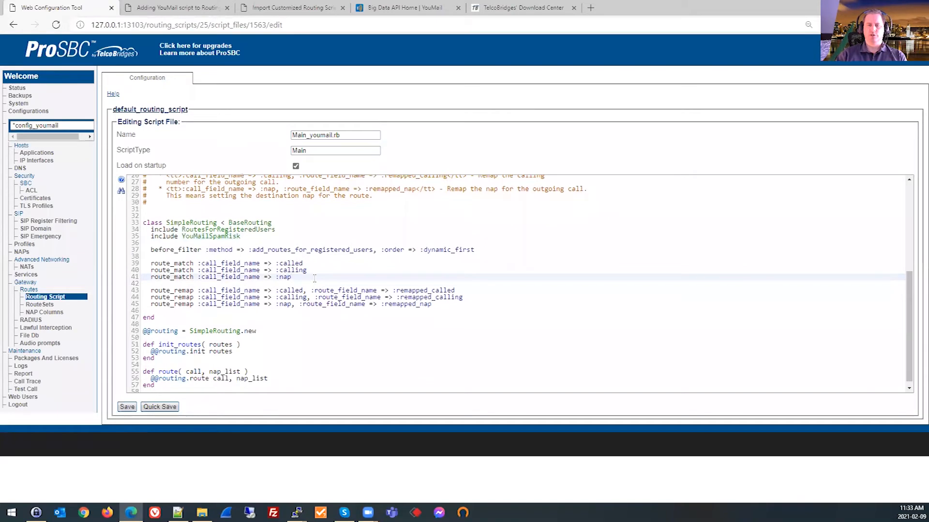
{"action": "key", "text": "Return"}
{"action": "key", "text": "Return"}
{"action": "key", "text": "ctrl+v"}
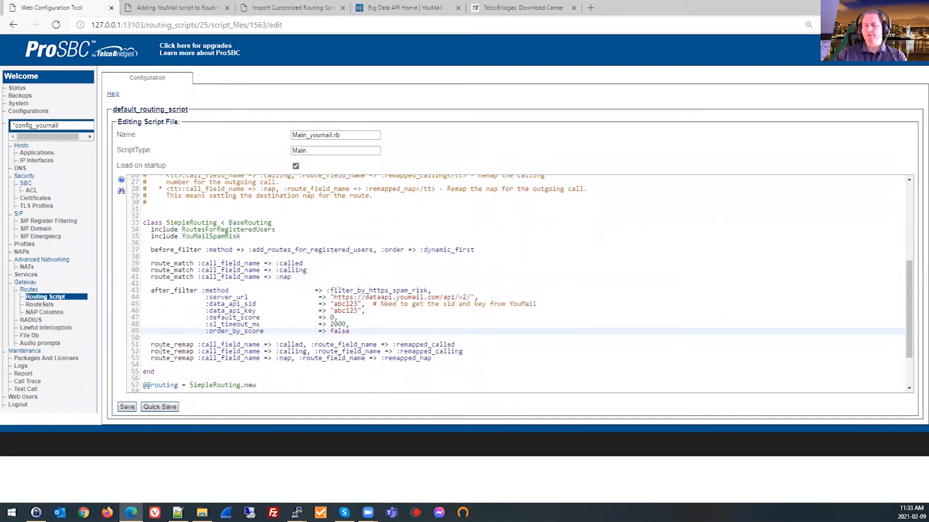
Review the script's filters and API credential placeholders, check the YouMail data API site, and save Main_youmail.rb.
{"action": "double_click", "coordinate": [169, 251]}
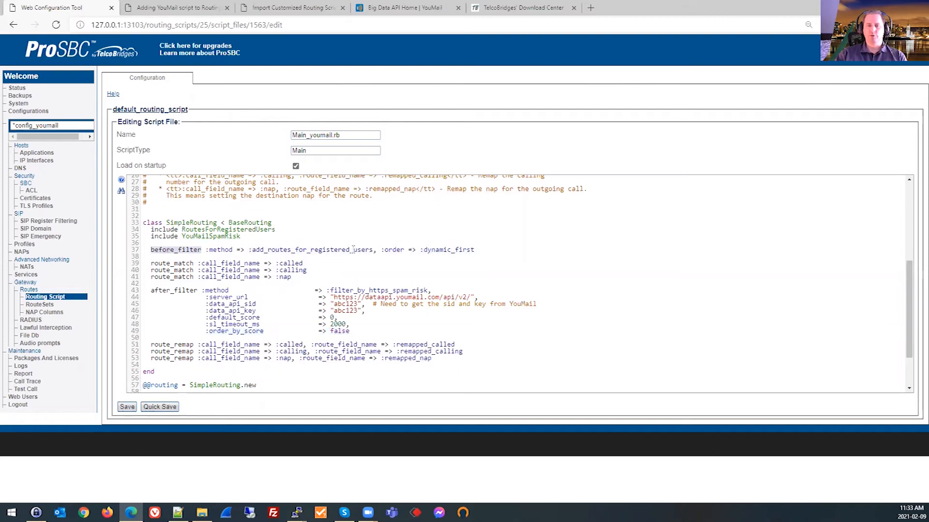
{"action": "double_click", "coordinate": [161, 291]}
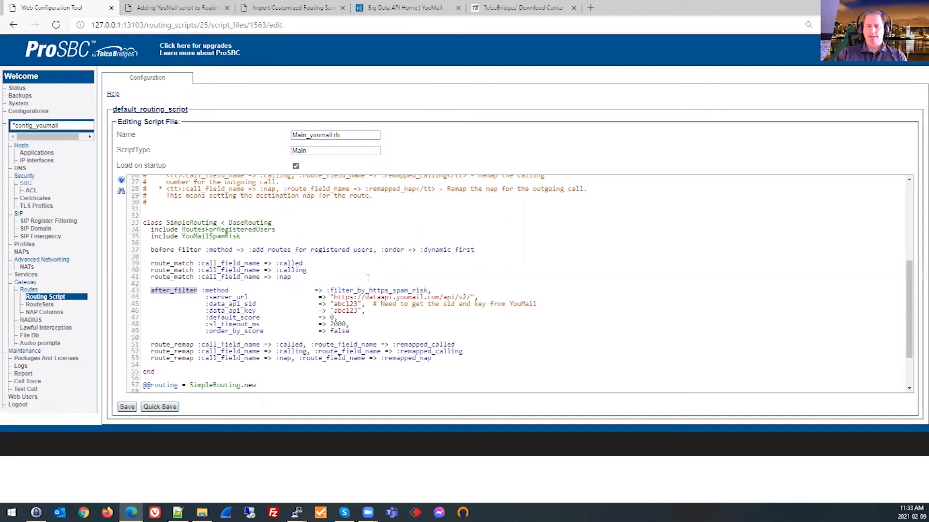
{"action": "double_click", "coordinate": [350, 304]}
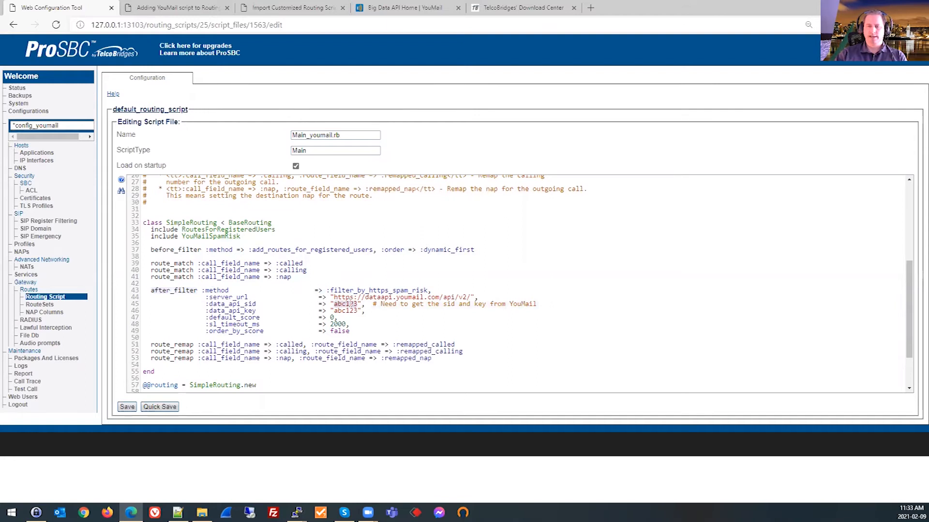
{"action": "double_click", "coordinate": [346, 310]}
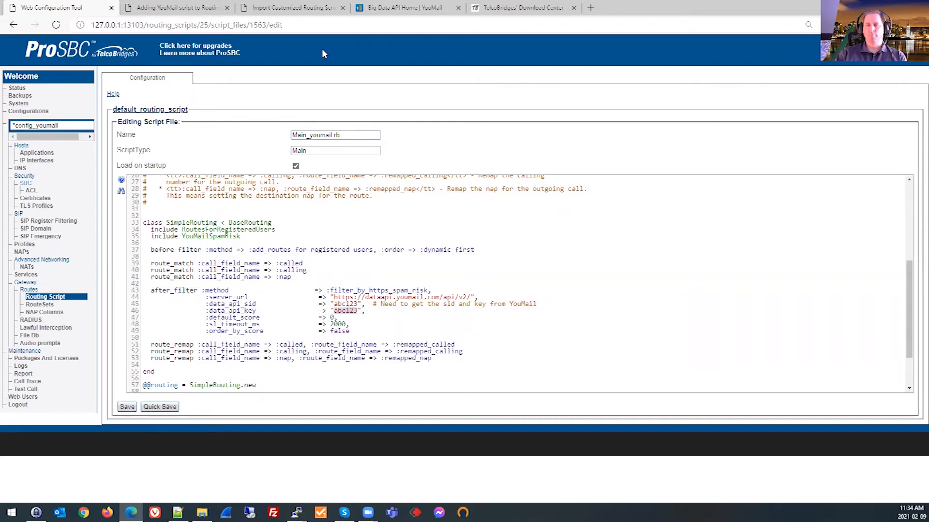
{"action": "left_click", "coordinate": [405, 7]}
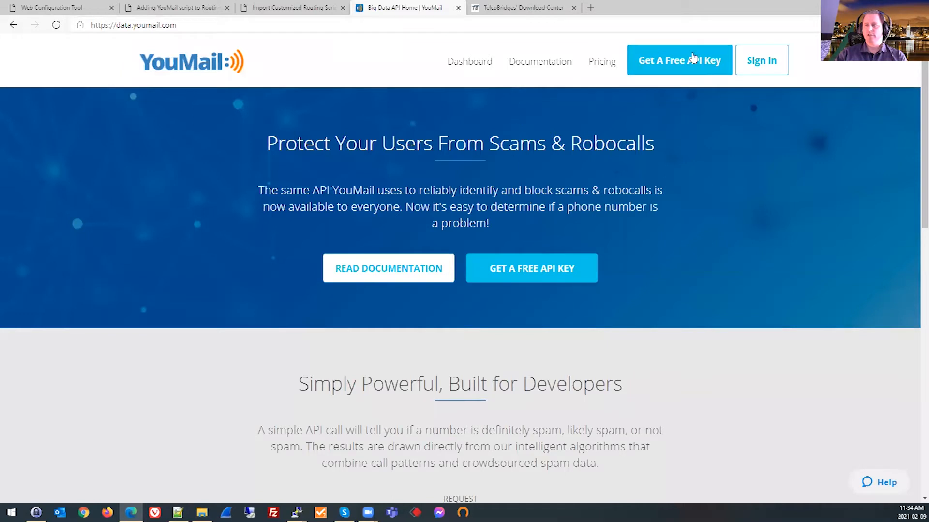
{"action": "left_click", "coordinate": [141, 6]}
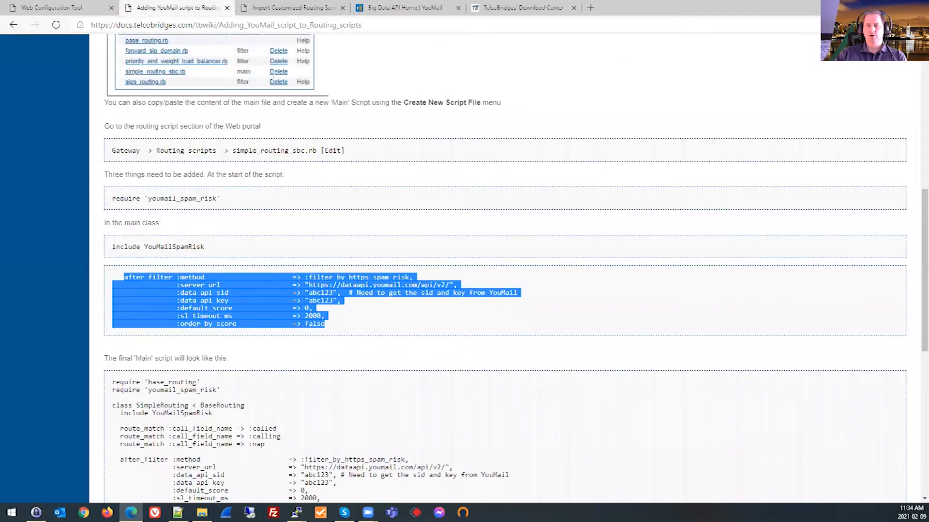
{"action": "left_click", "coordinate": [75, 7]}
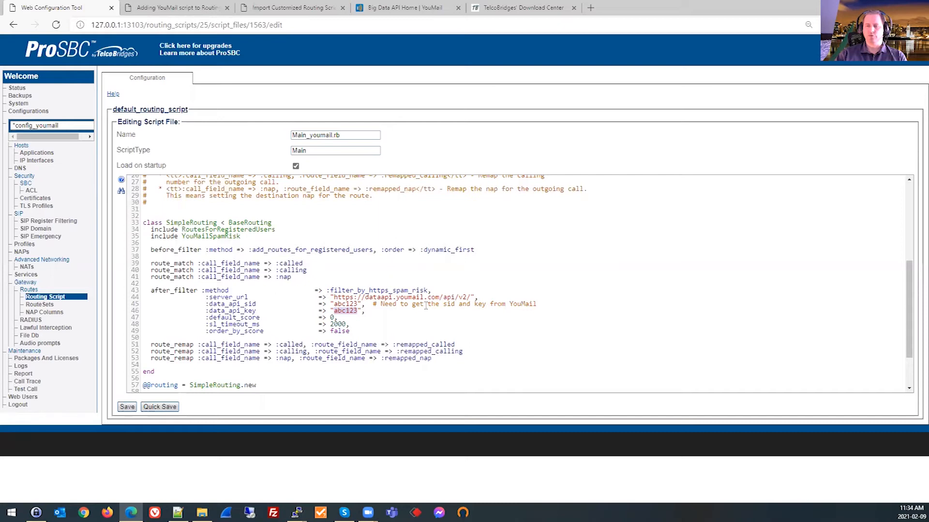
{"action": "left_click", "coordinate": [127, 407]}
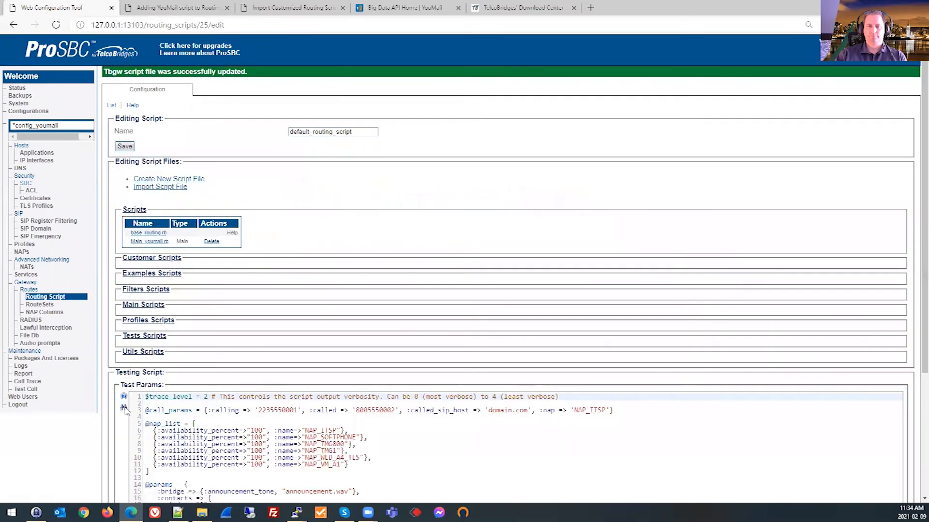
Review the final 'Main' script and the instructions for adding the max_spam_risk_level route column in the wiki guide.
{"action": "left_click", "coordinate": [196, 8]}
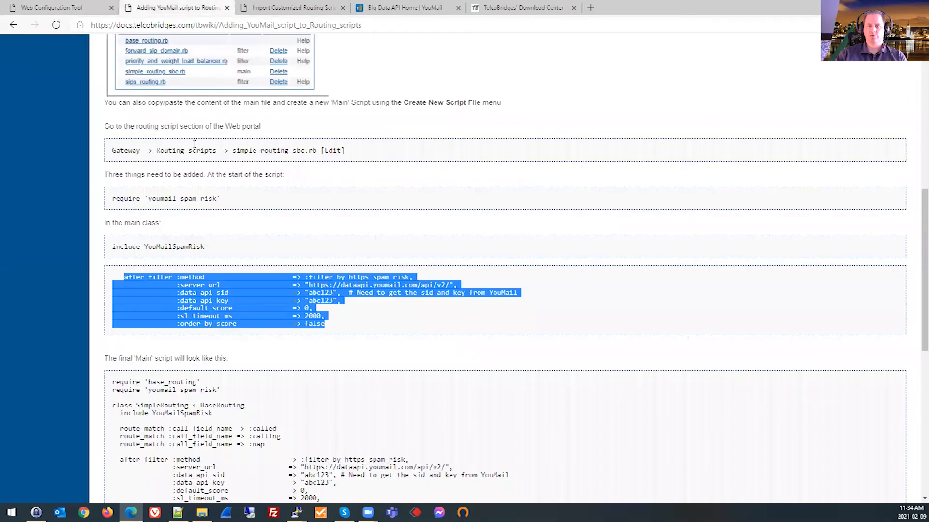
{"action": "scroll", "coordinate": [326, 317], "scroll_direction": "down", "scroll_amount": 6}
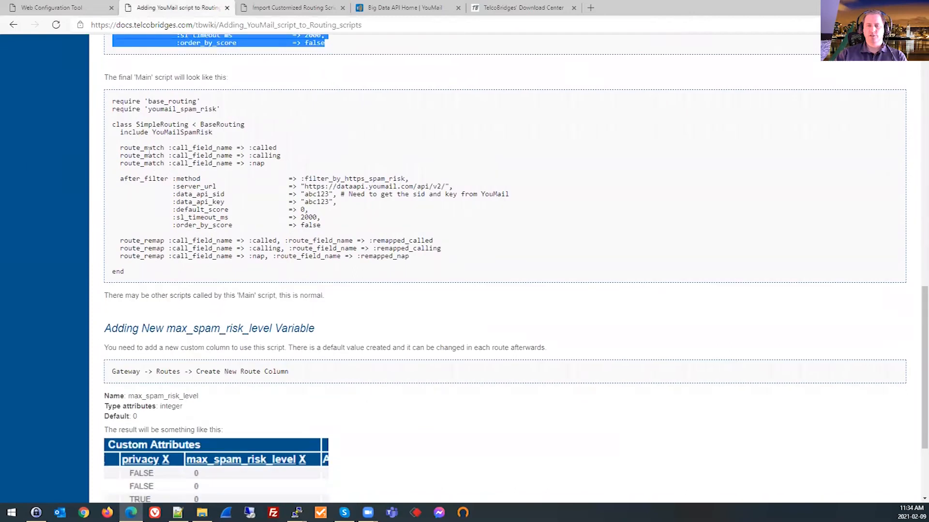
{"action": "left_click_drag", "start_coordinate": [109, 102], "coordinate": [347, 271]}
{"action": "left_click", "coordinate": [348, 271]}
{"action": "scroll", "coordinate": [283, 237], "scroll_direction": "down", "scroll_amount": 3}
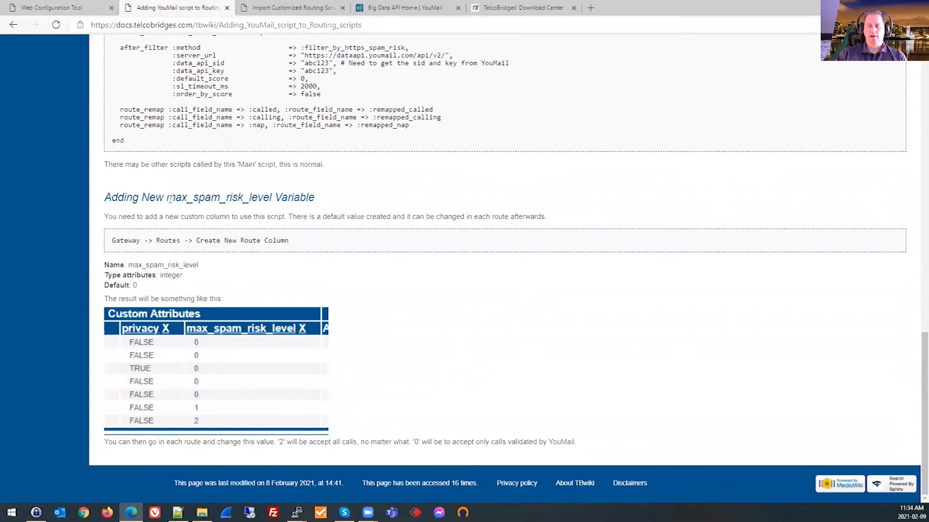
{"action": "left_click_drag", "start_coordinate": [289, 241], "coordinate": [240, 240]}
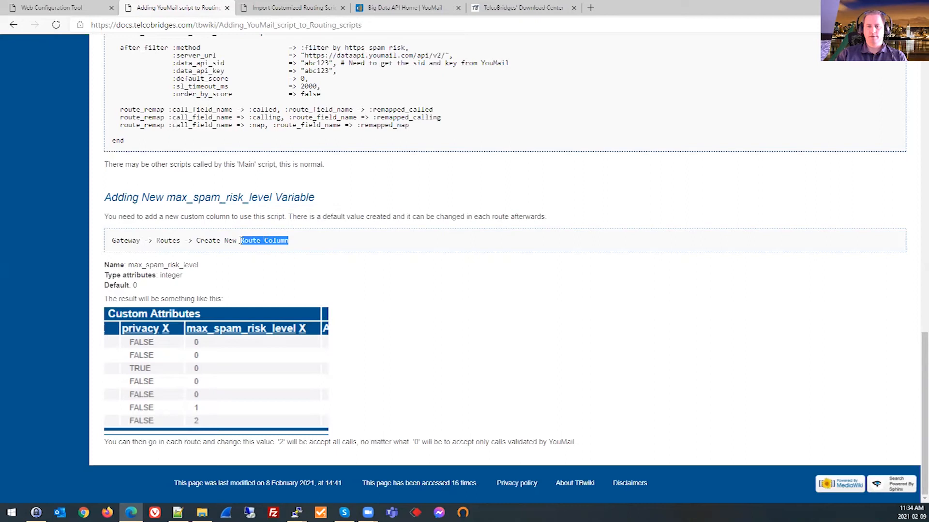
{"action": "left_click", "coordinate": [192, 194]}
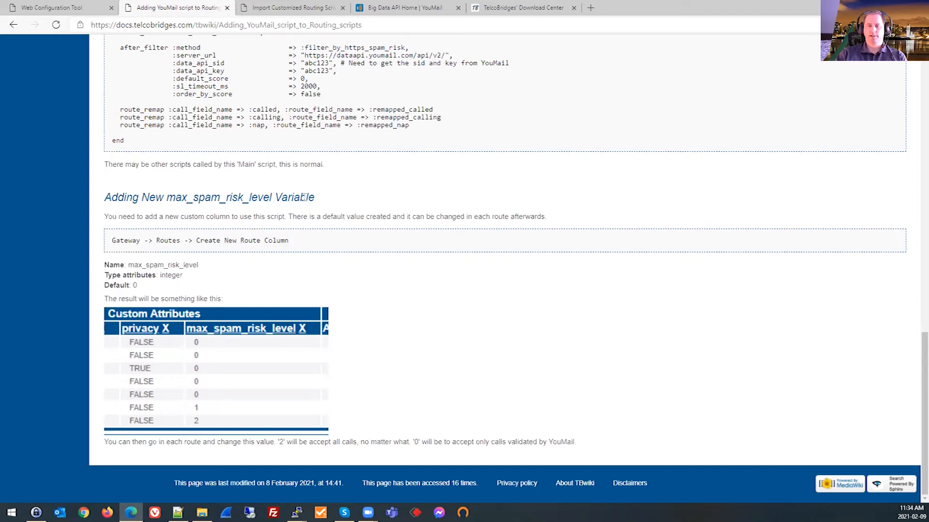
Copy the column name from the wiki guide and start a new route column named max_spam_risk_level in the ProSBC configuration.
{"action": "left_click_drag", "start_coordinate": [199, 265], "coordinate": [131, 266]}
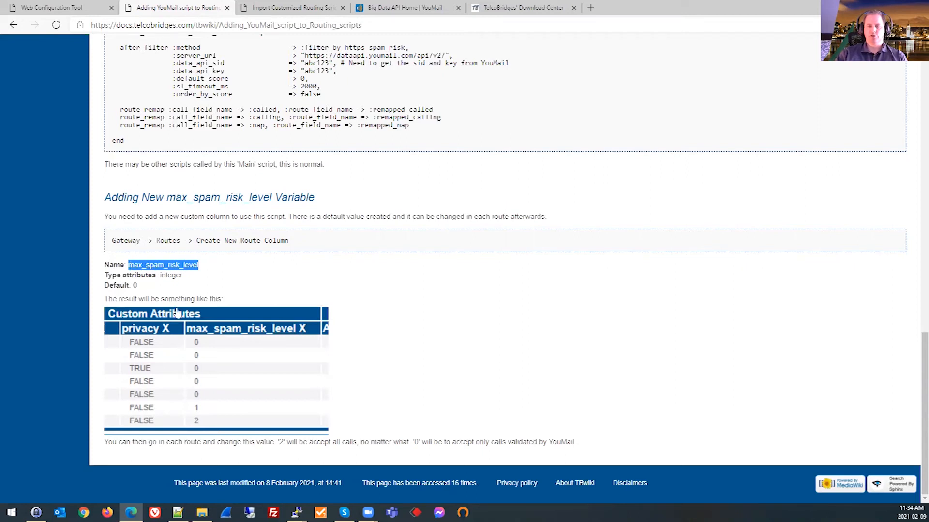
{"action": "left_click", "coordinate": [74, 13]}
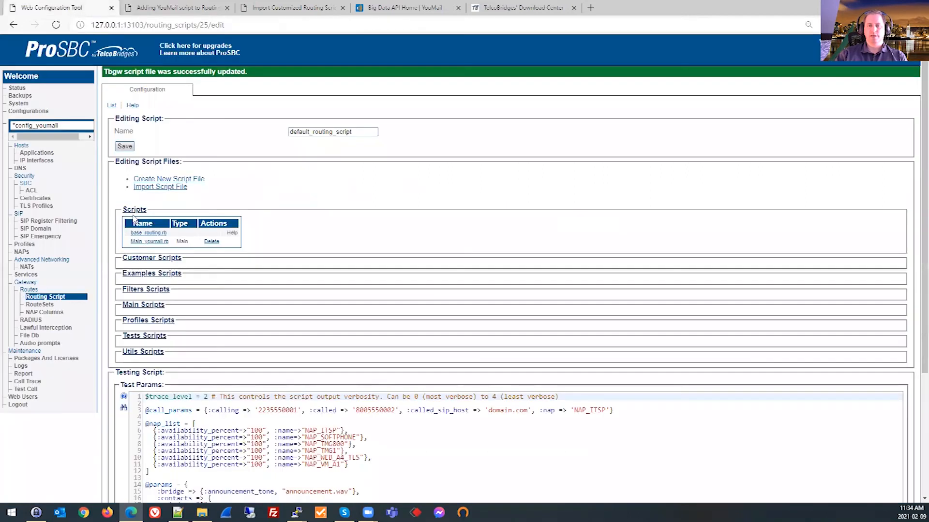
{"action": "left_click", "coordinate": [29, 290]}
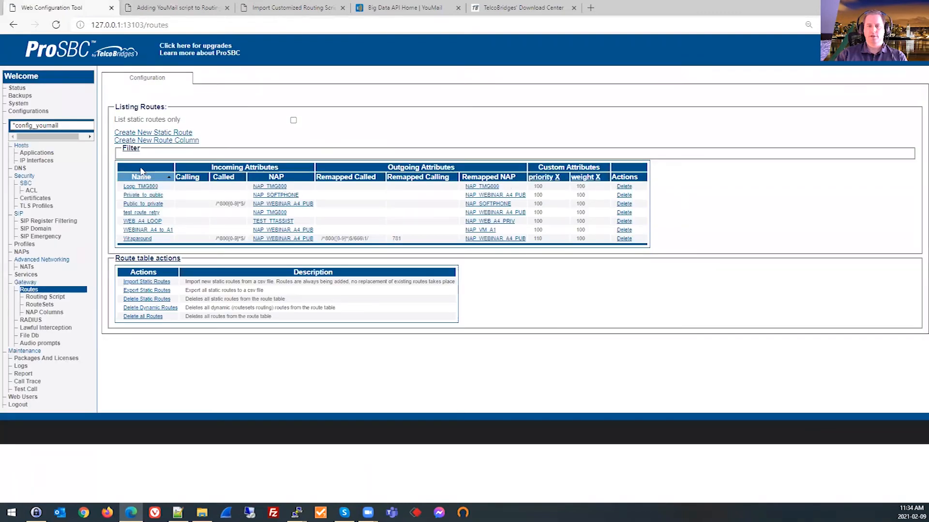
{"action": "left_click", "coordinate": [150, 142]}
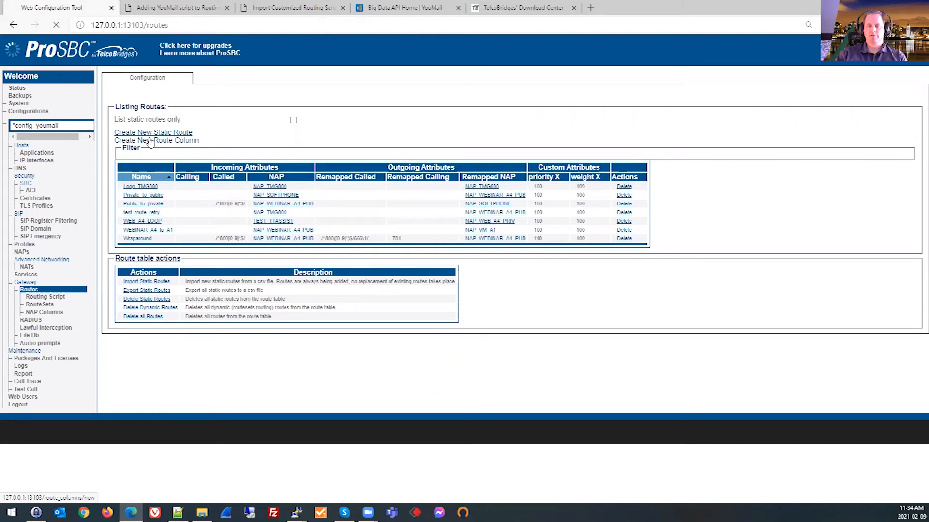
{"action": "left_click", "coordinate": [305, 122]}
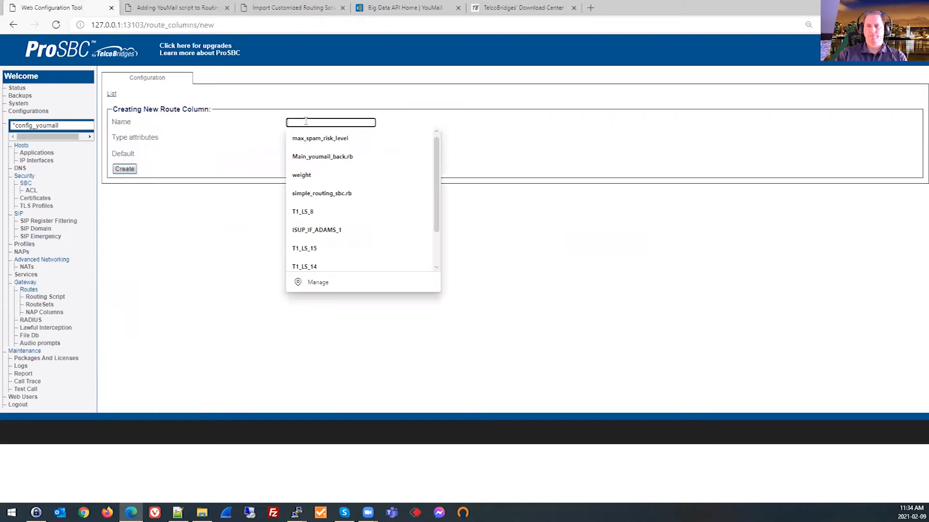
{"action": "type", "text": "max_spam_risk_level"}
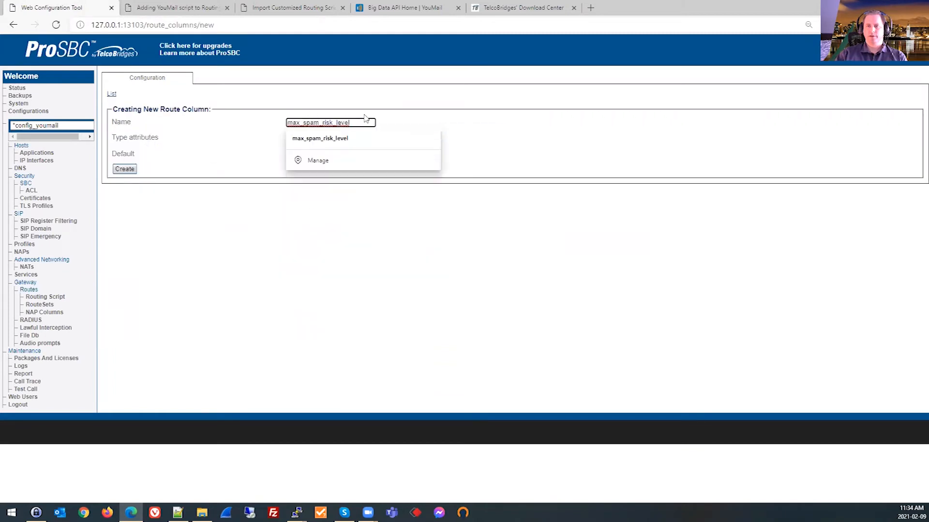
{"action": "left_click", "coordinate": [340, 139]}
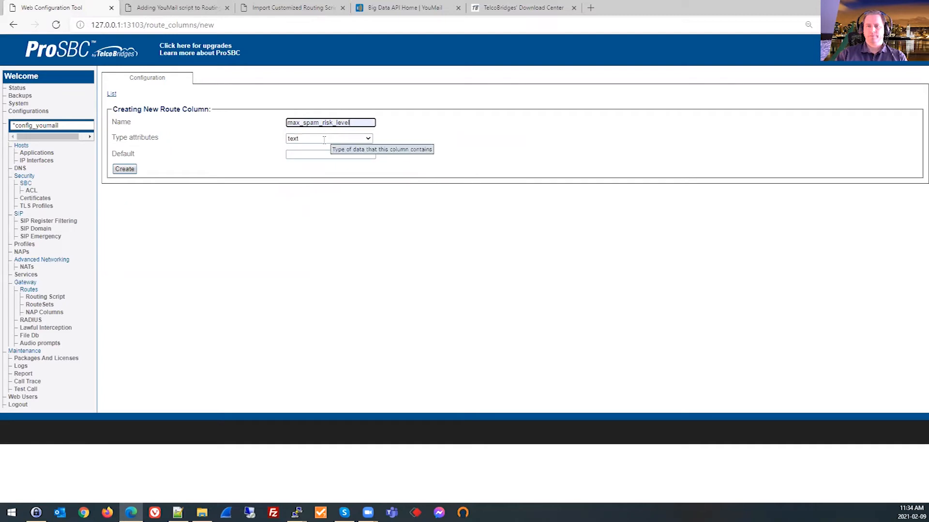
Set the new route column's type to integer and its default to 0, and create the column.
{"action": "left_click", "coordinate": [364, 138]}
{"action": "left_click", "coordinate": [333, 169]}
{"action": "left_click", "coordinate": [318, 153]}
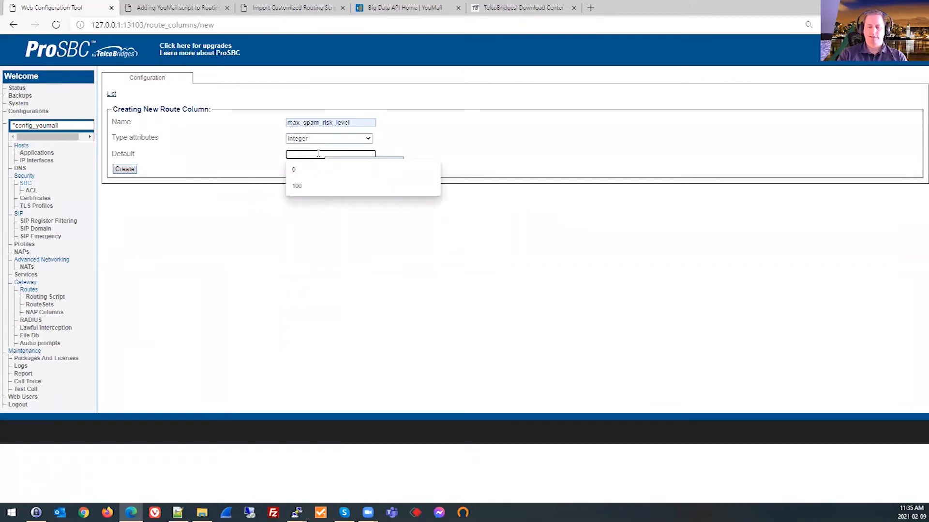
{"action": "type", "text": "0"}
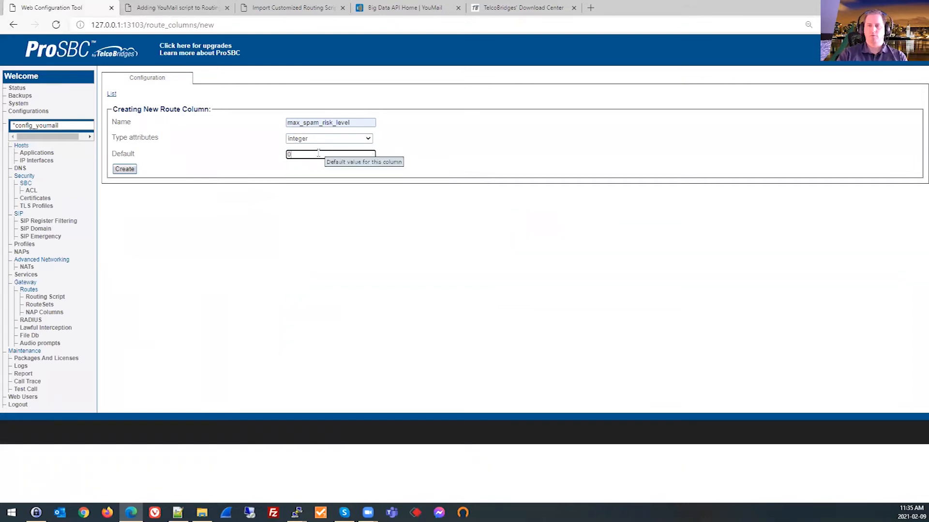
{"action": "left_click", "coordinate": [125, 170]}
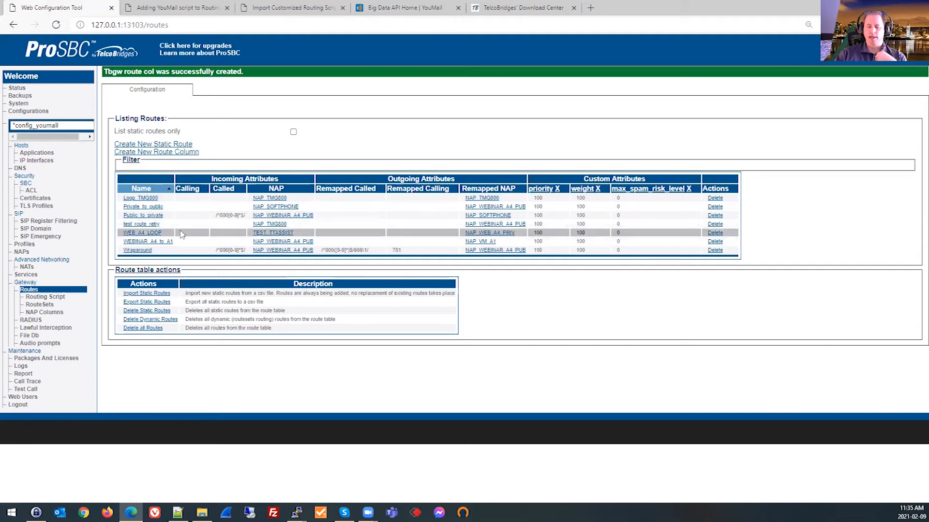
Set max_spam_risk_level to 2 on the Wraparound route, save it, and check its row in the route list.
{"action": "left_click", "coordinate": [137, 251]}
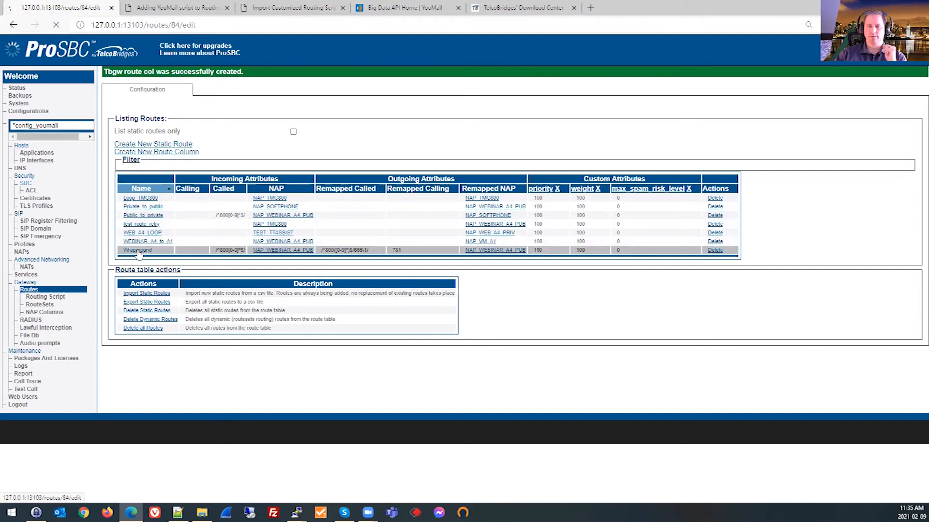
{"action": "double_click", "coordinate": [306, 334]}
{"action": "type", "text": "2"}
{"action": "left_click", "coordinate": [121, 350]}
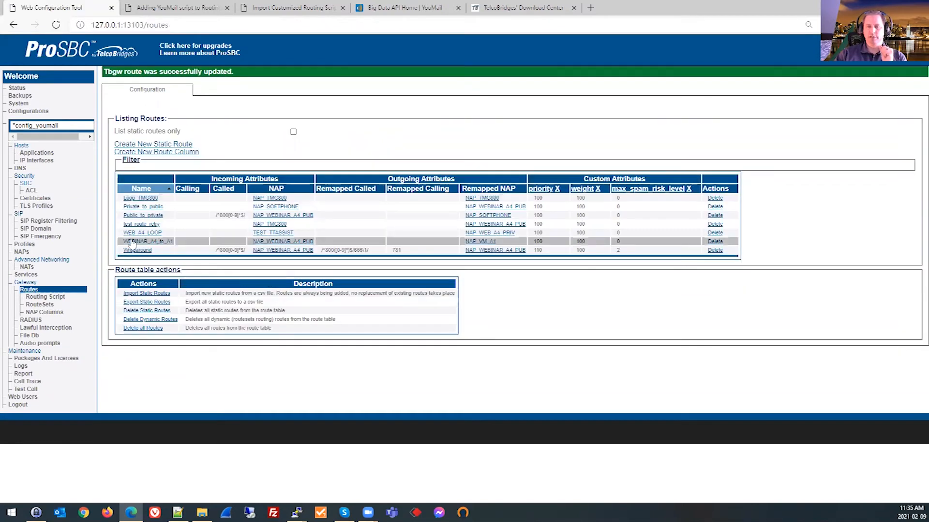
{"action": "left_click_drag", "start_coordinate": [118, 250], "coordinate": [718, 258]}
{"action": "left_click", "coordinate": [638, 256]}
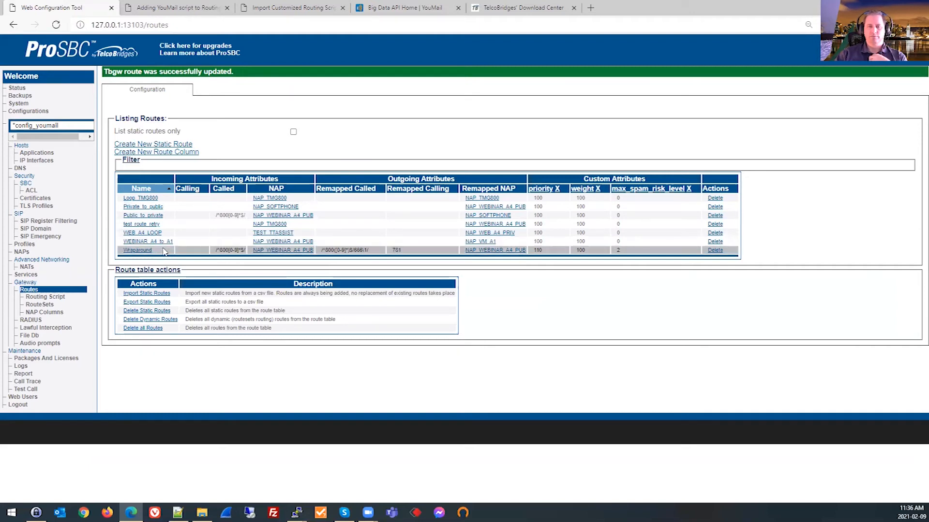
{"action": "double_click", "coordinate": [618, 252]}
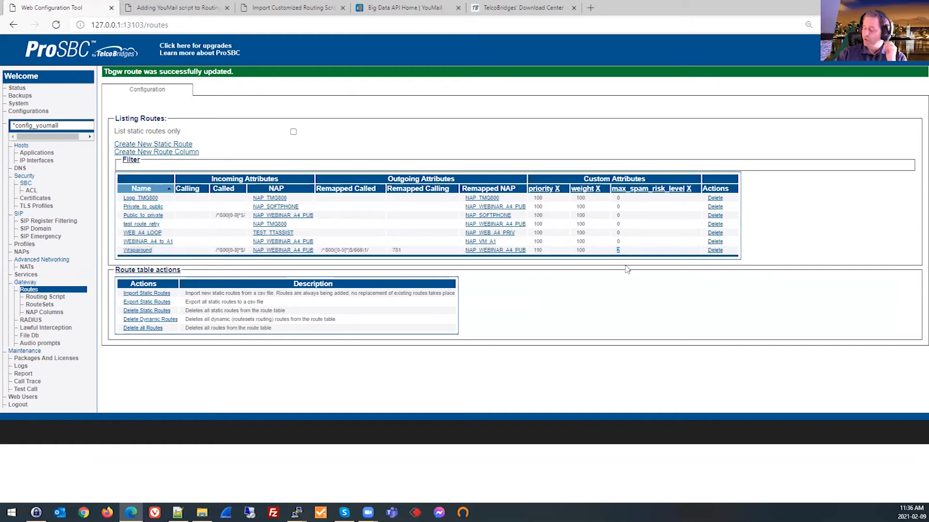
{"action": "left_click", "coordinate": [631, 245]}
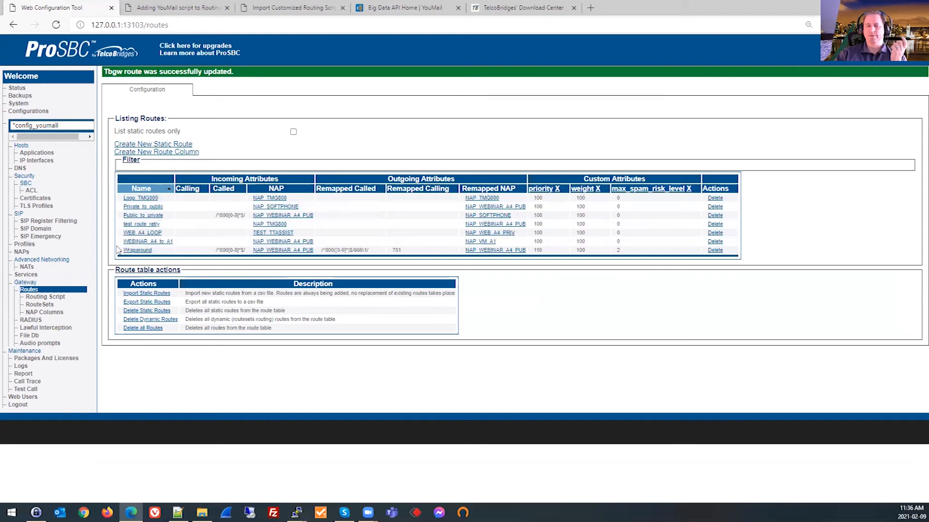
Set max_spam_risk_level to 1 on the WEBINAR_A4_to_A1 route and save it.
{"action": "left_click", "coordinate": [133, 242]}
{"action": "double_click", "coordinate": [296, 330]}
{"action": "type", "text": "1"}
{"action": "left_click", "coordinate": [124, 350]}
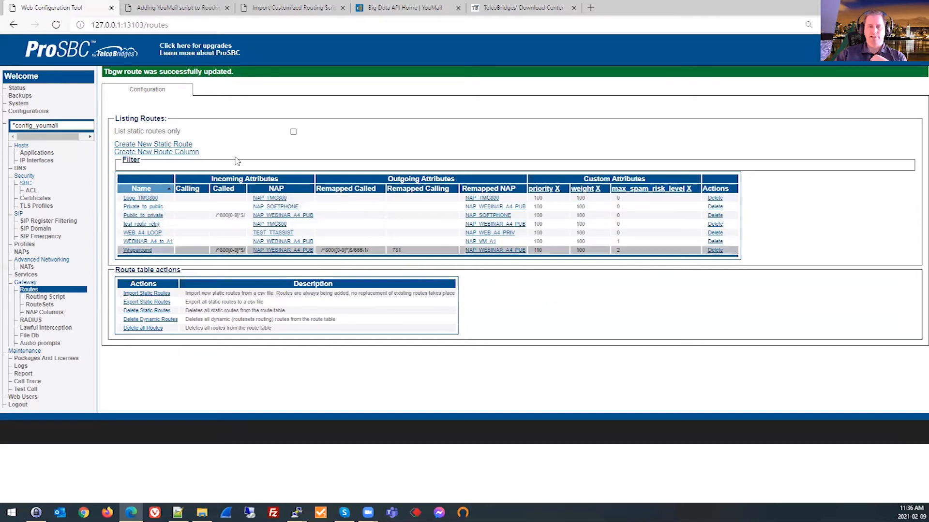
Activate the config_youmail configuration in the system settings.
{"action": "left_click", "coordinate": [22, 106]}
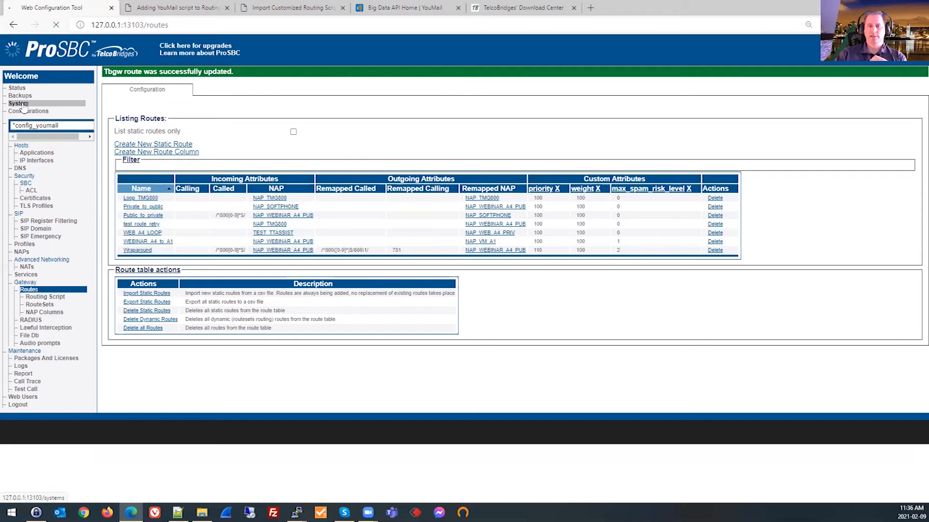
{"action": "left_click", "coordinate": [132, 196]}
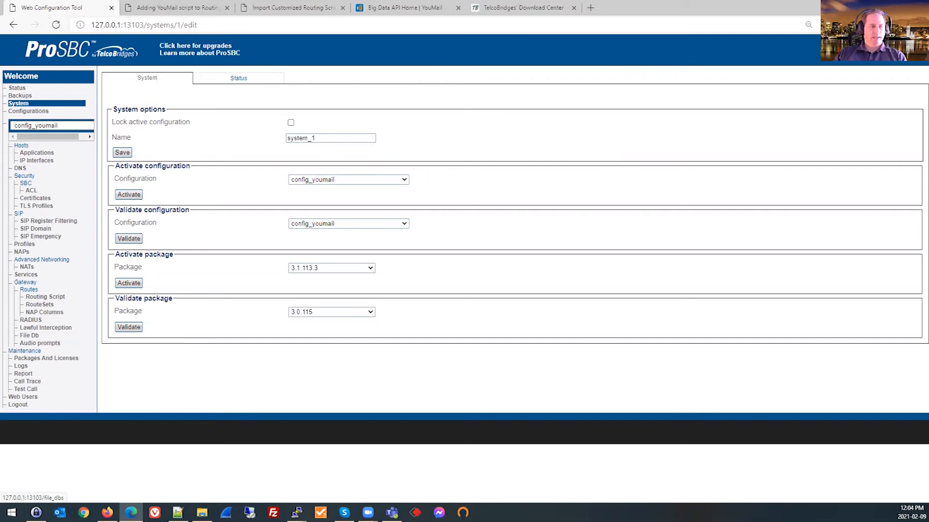
{"action": "key", "text": "alt+Tab"}
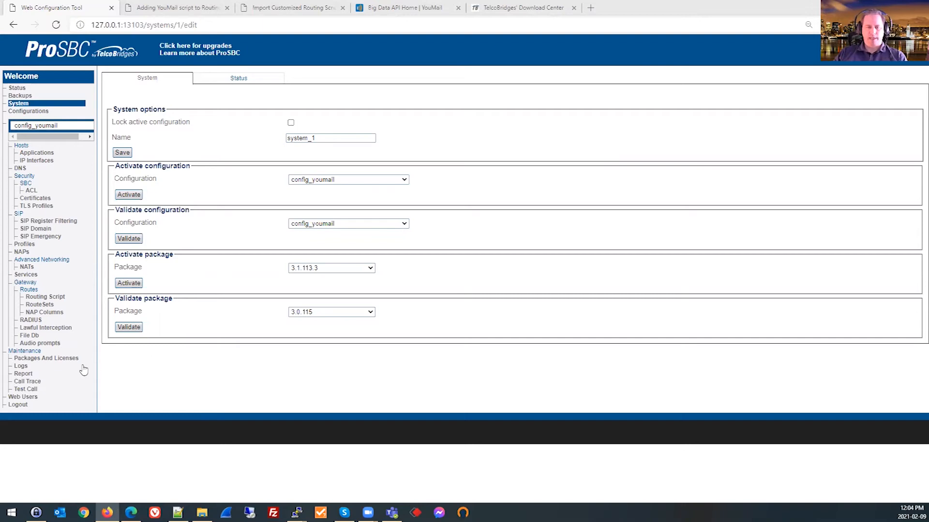
Open the call trace of the most recent outgoing leg and examine its HTTP query reason, calling number, matched route and outgoing call entries.
{"action": "left_click", "coordinate": [34, 382]}
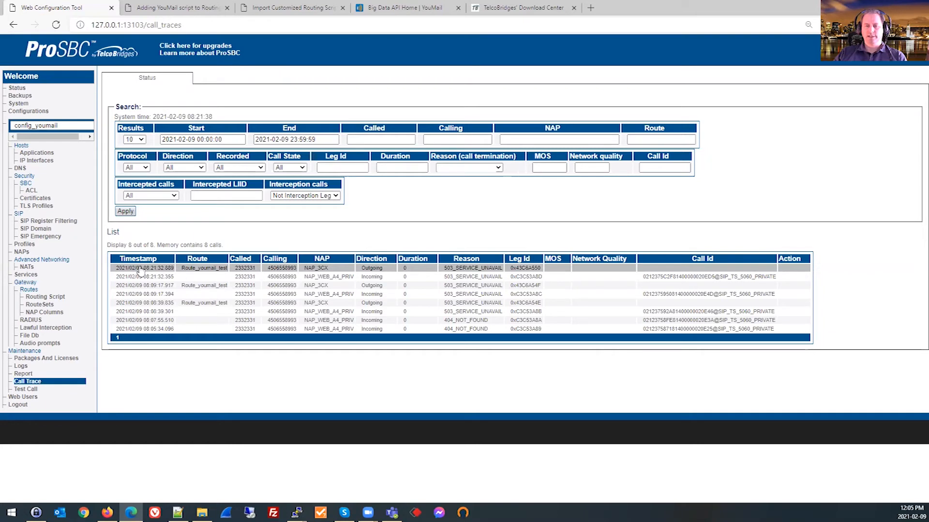
{"action": "left_click", "coordinate": [185, 271]}
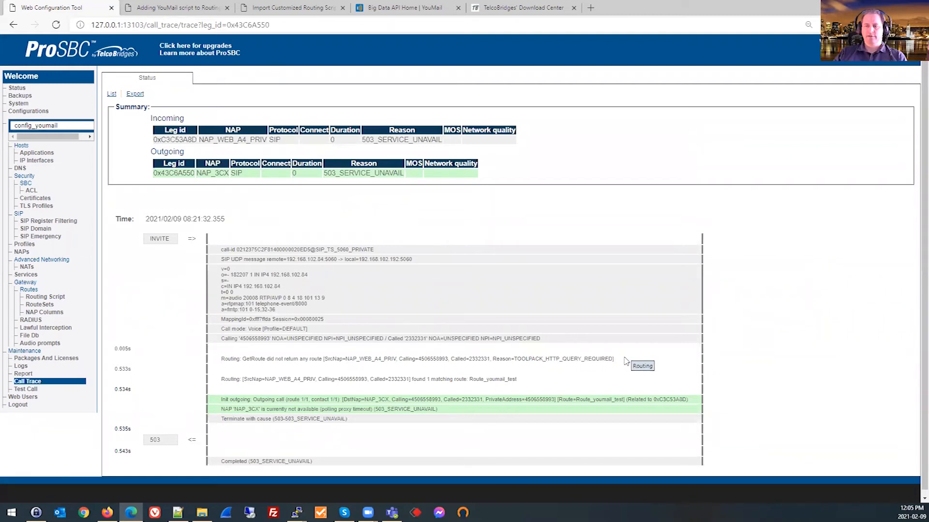
{"action": "left_click_drag", "start_coordinate": [624, 361], "coordinate": [495, 361]}
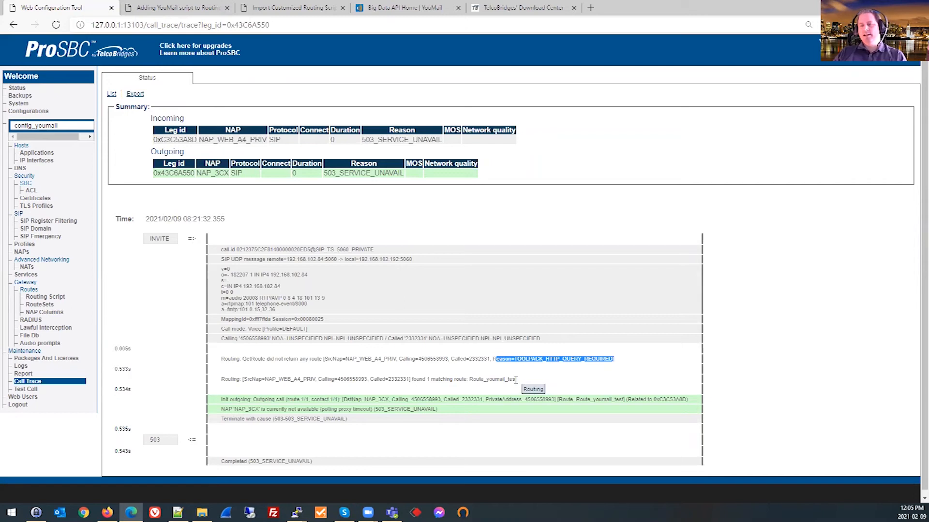
{"action": "double_click", "coordinate": [437, 358]}
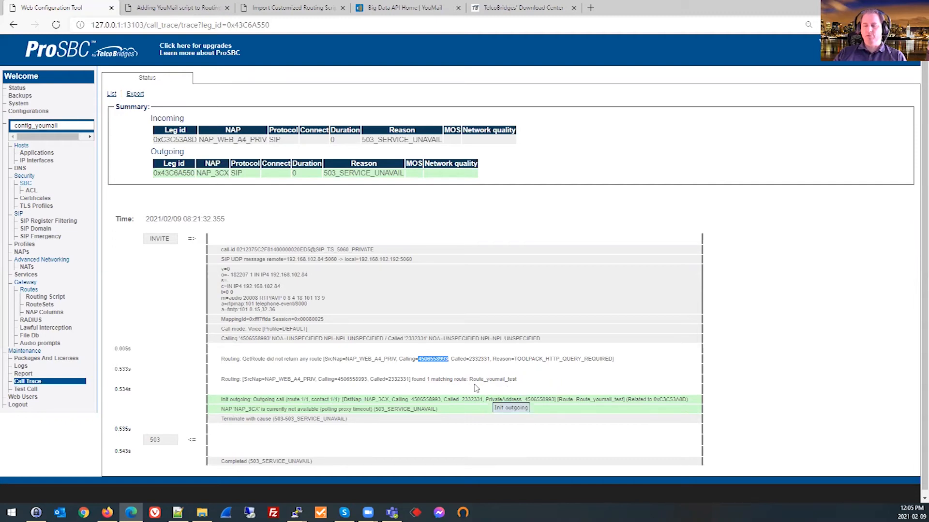
{"action": "left_click", "coordinate": [375, 375]}
{"action": "triple_click", "coordinate": [544, 380]}
{"action": "left_click", "coordinate": [534, 385]}
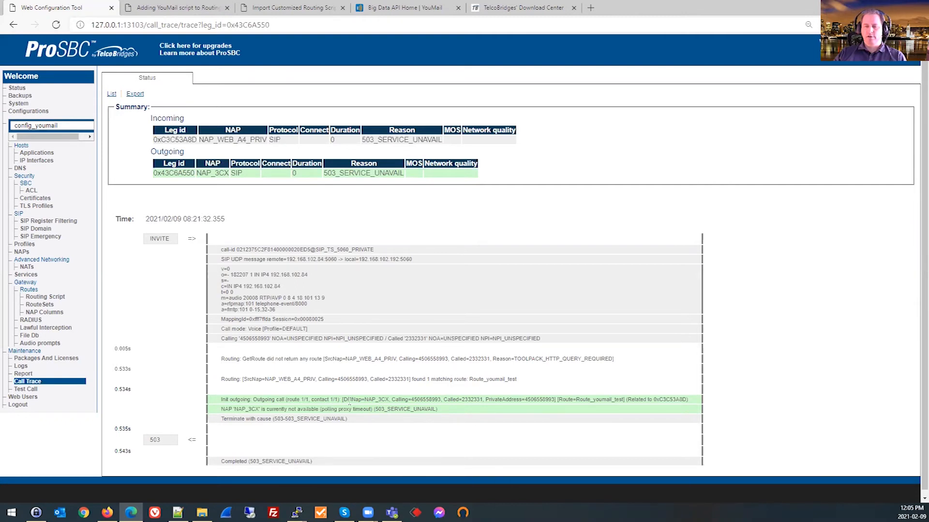
{"action": "left_click_drag", "start_coordinate": [251, 400], "coordinate": [363, 401]}
{"action": "left_click", "coordinate": [443, 412]}
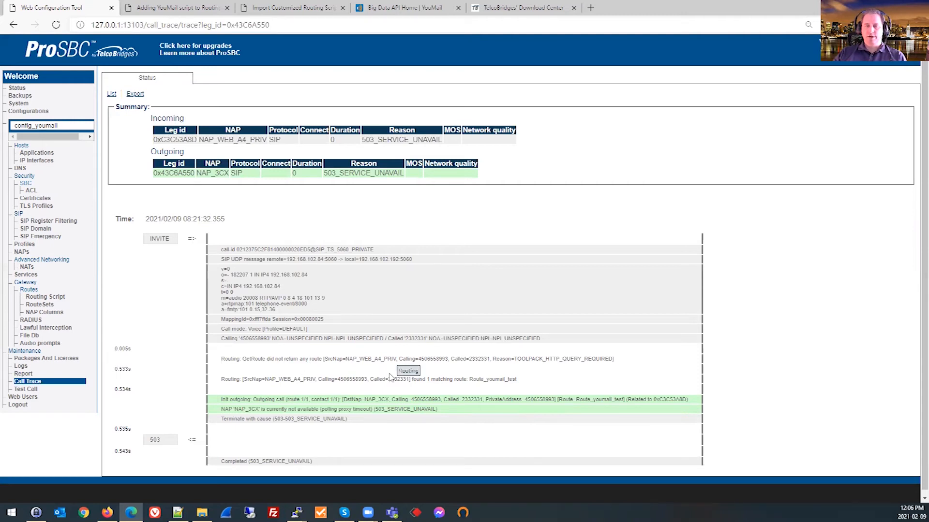
Switch to the PuTTY terminal session on freesbc-webinar-a5 and launch tbx_cli_tools_remote.
{"action": "key", "text": "alt+Tab"}
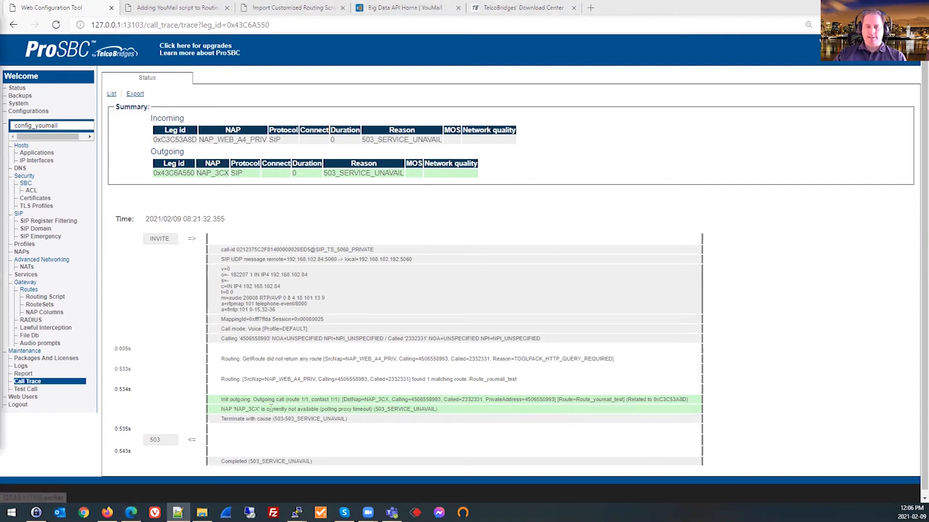
{"action": "mouse_move", "coordinate": [296, 513]}
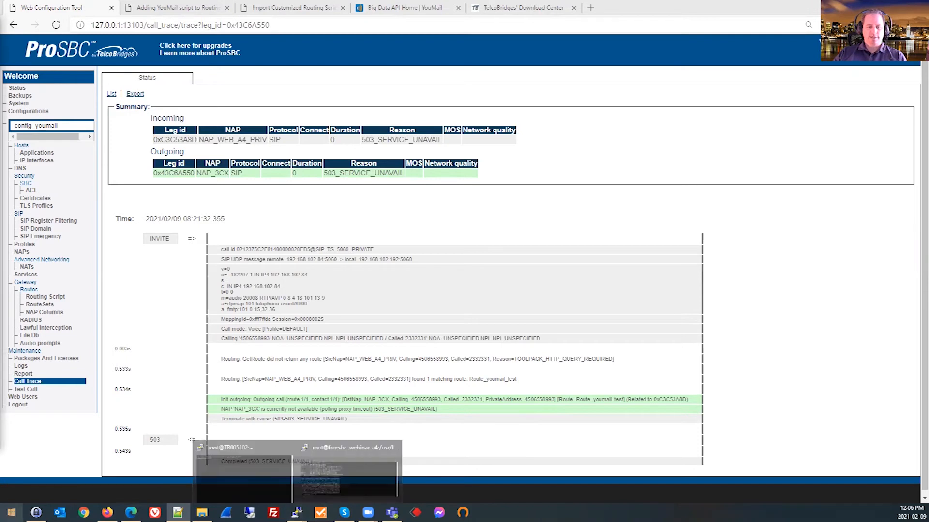
{"action": "left_click", "coordinate": [43, 486]}
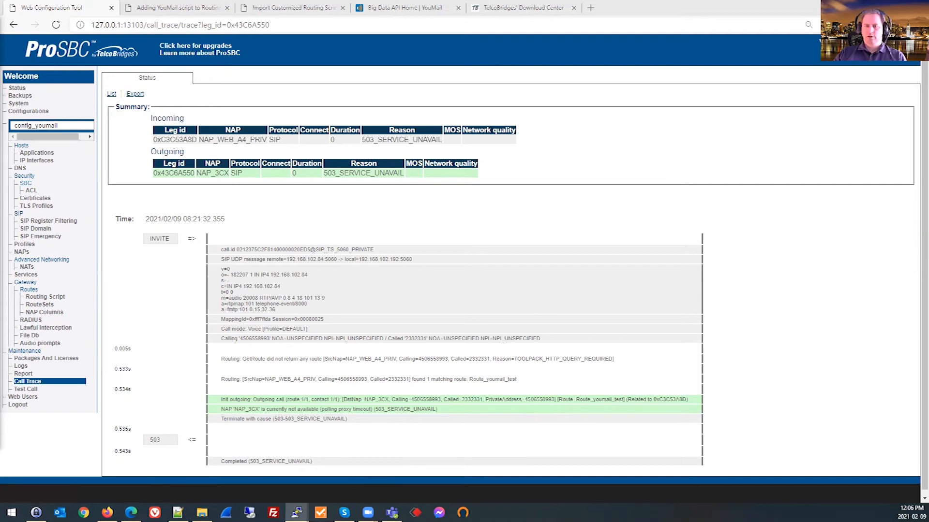
{"action": "left_click", "coordinate": [296, 512]}
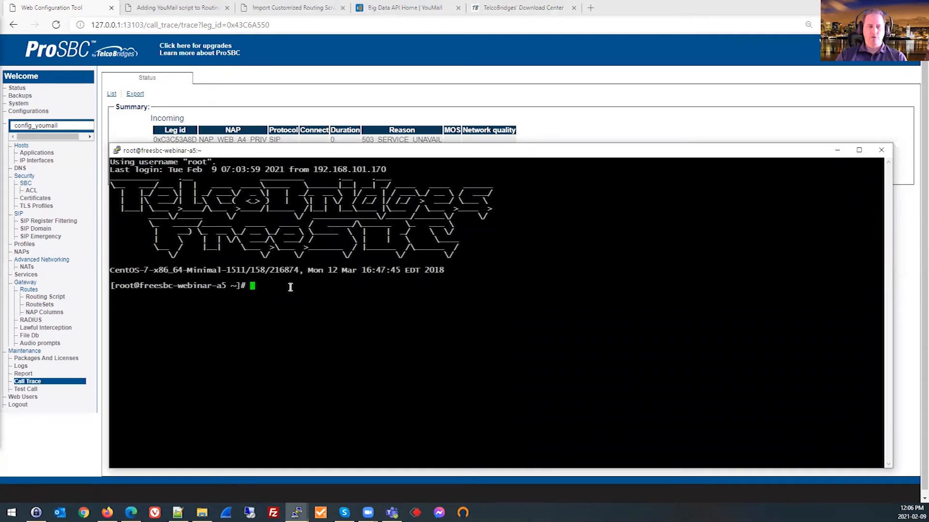
{"action": "type", "text": "tbx_"}
{"action": "key", "text": "Tab"}
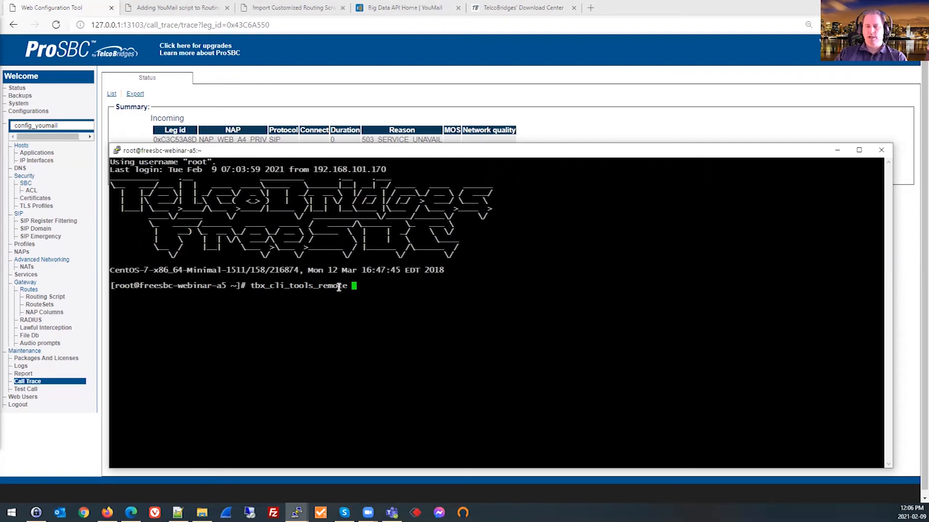
{"action": "key", "text": "Return"}
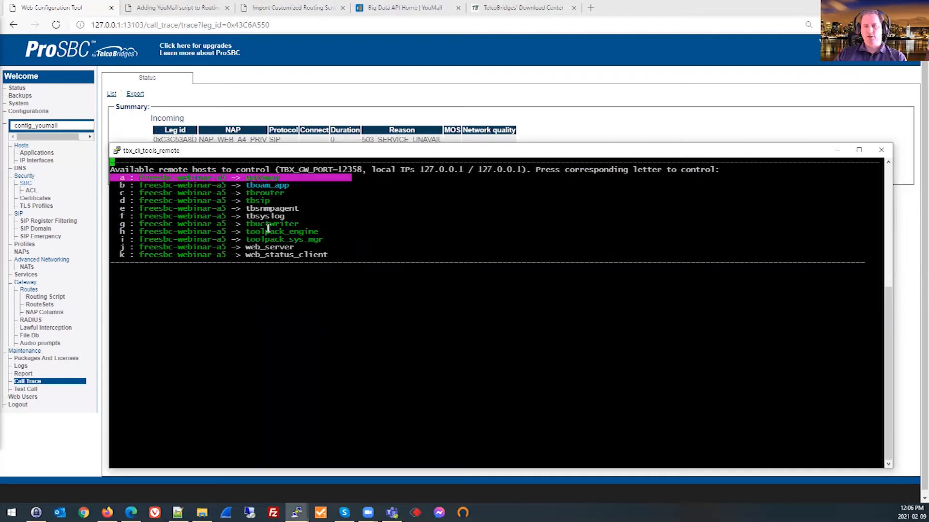
Connect to the gateway application on freesbc-webinar-a5 and look back and forth through its live log.
{"action": "left_click_drag", "start_coordinate": [248, 178], "coordinate": [285, 179]}
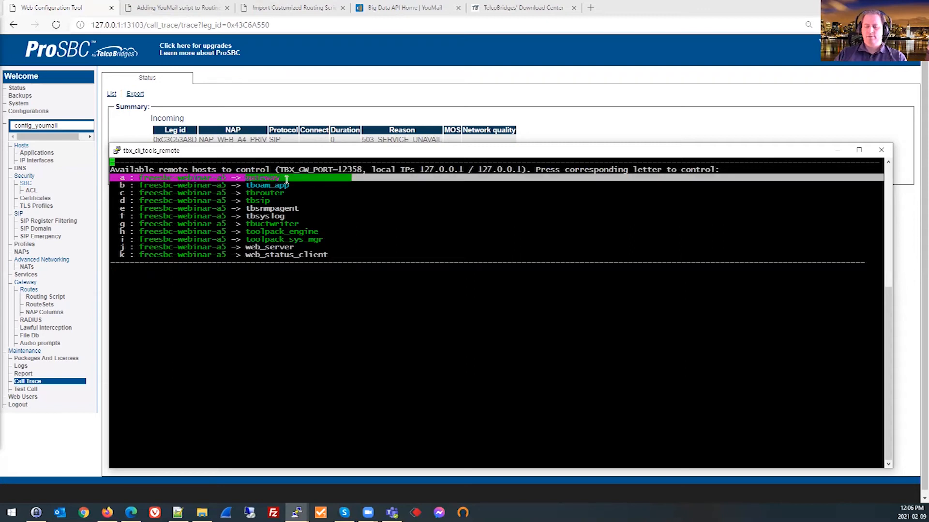
{"action": "key", "text": "a"}
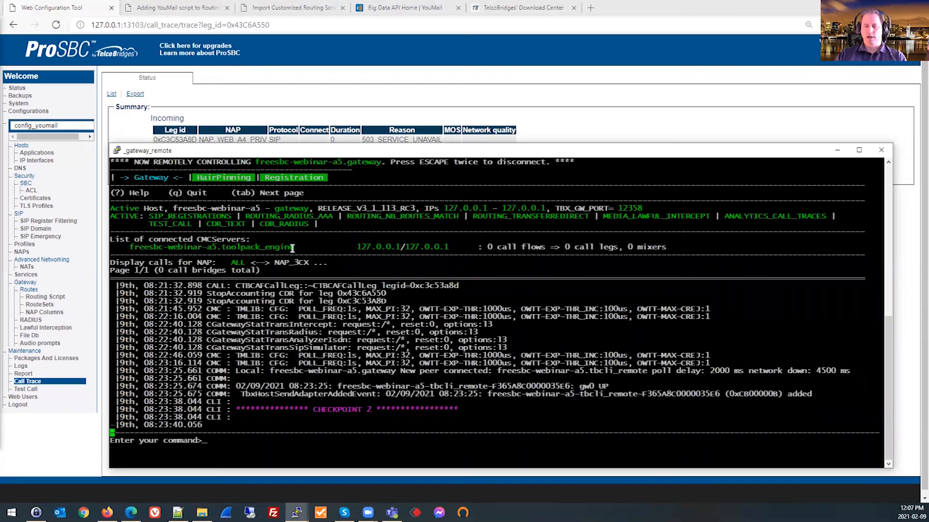
{"action": "key", "text": "Up"}
{"action": "key", "text": "Up"}
{"action": "key", "text": "Up"}
{"action": "key", "text": "Up"}
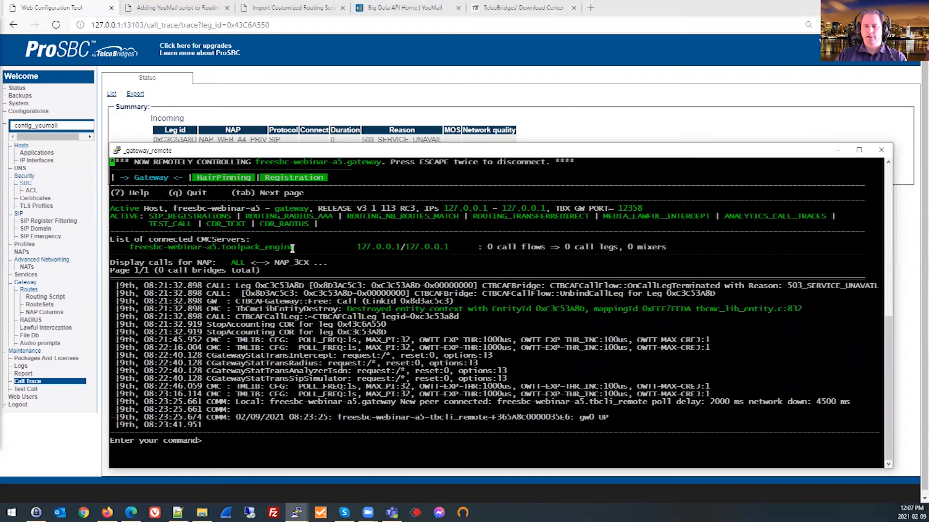
{"action": "key", "text": "Down"}
{"action": "key", "text": "Down"}
{"action": "key", "text": "Down"}
{"action": "key", "text": "Down"}
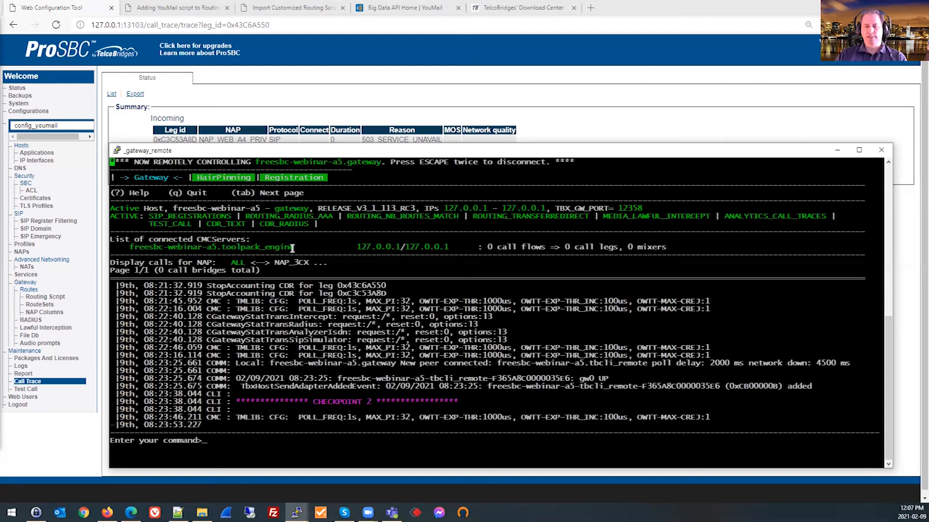
Set the gateway trace level to 0x1 for all sub modules and consult the help page's trace level command.
{"action": "key", "text": "t"}
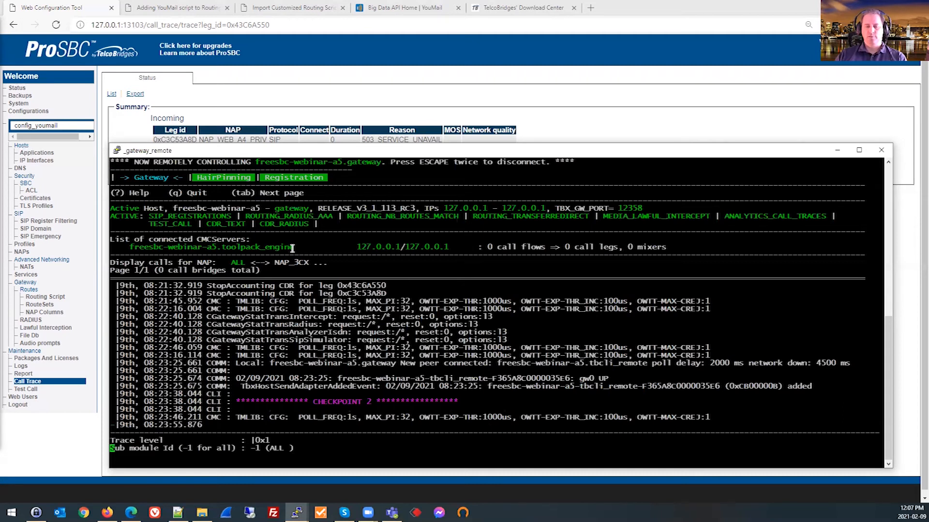
{"action": "key", "text": "Return"}
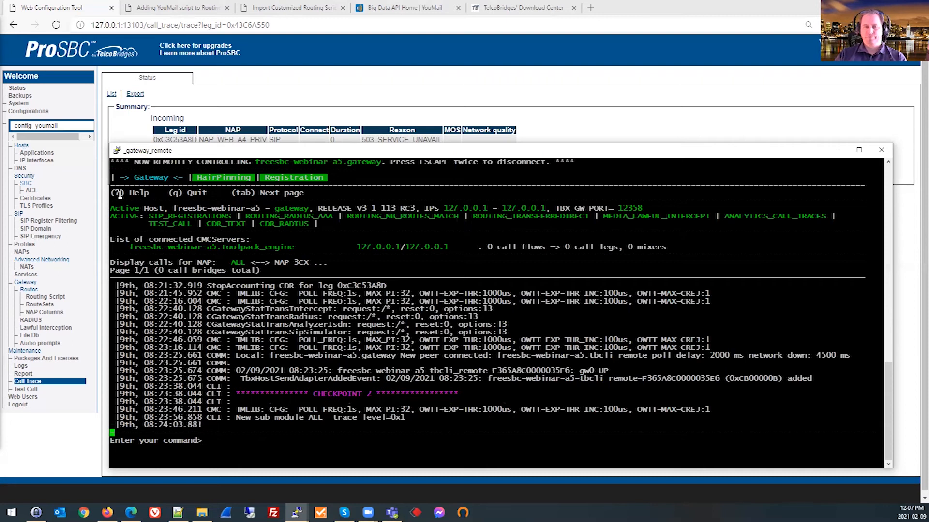
{"action": "key", "text": "question"}
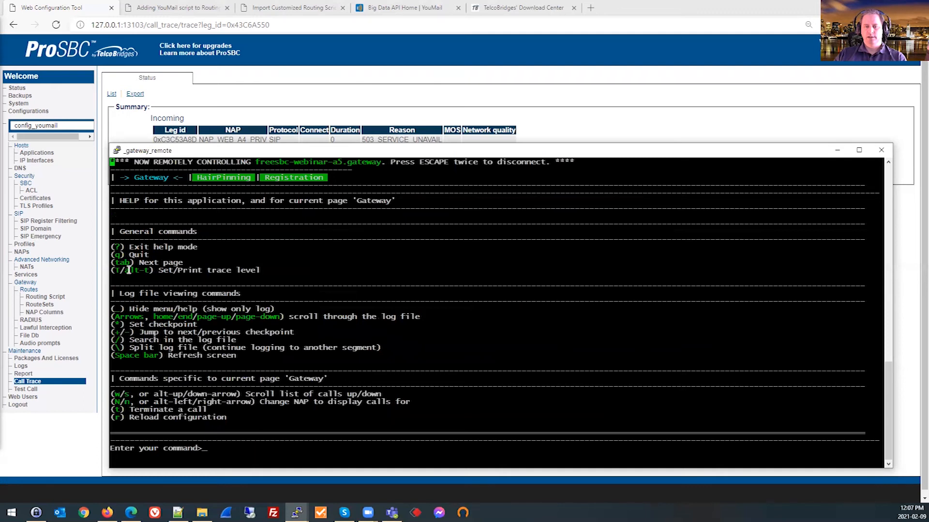
{"action": "left_click_drag", "start_coordinate": [116, 270], "coordinate": [127, 271]}
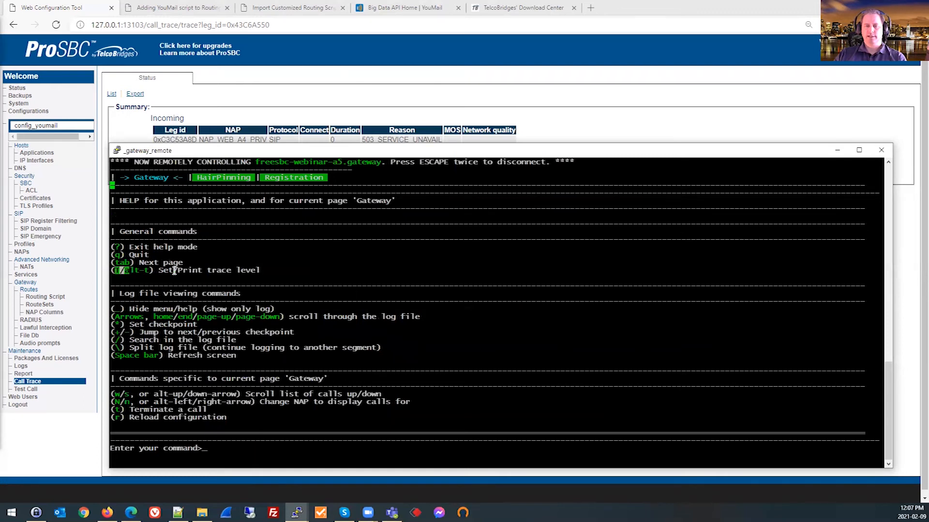
{"action": "left_click", "coordinate": [253, 268]}
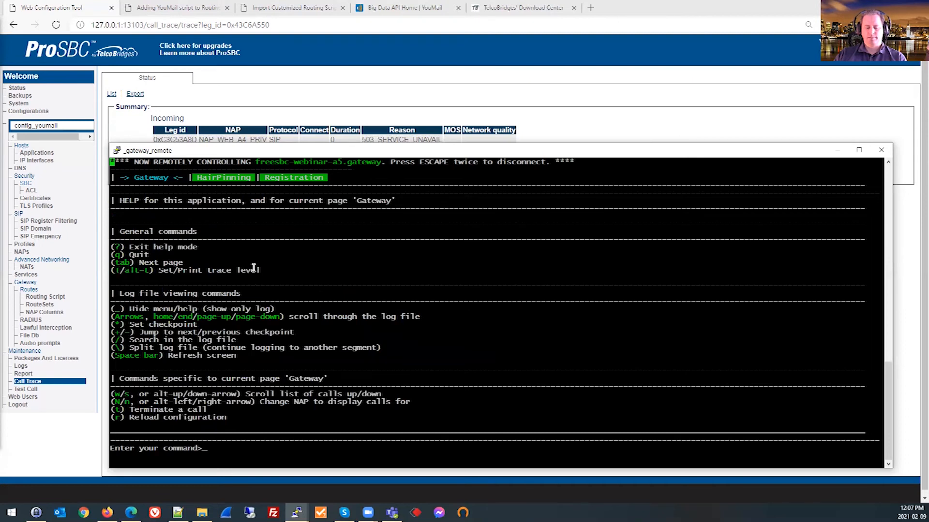
{"action": "key", "text": "question"}
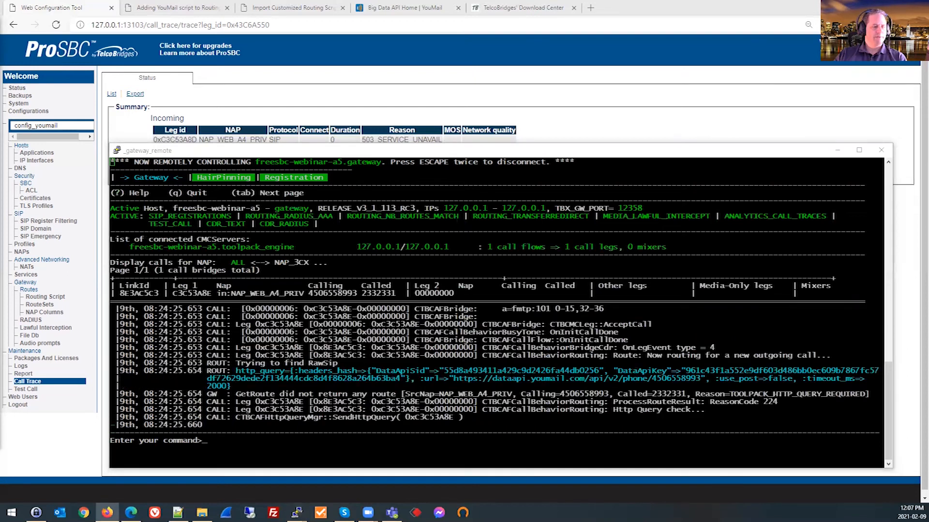
Find the new test call's HTTP query response in the gateway log and examine its recordFound, phoneNumber and spamRisk fields.
{"action": "left_click", "coordinate": [400, 363]}
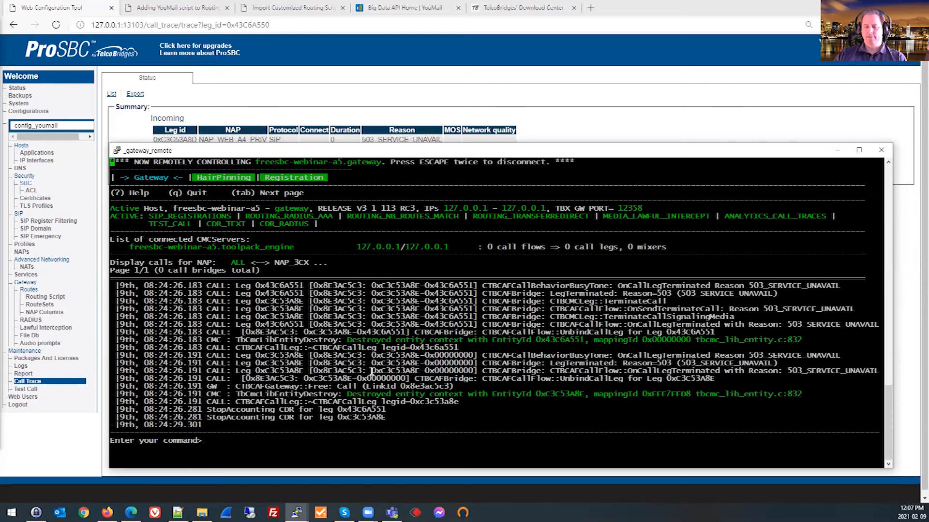
{"action": "scroll", "coordinate": [358, 368], "scroll_direction": "up", "scroll_amount": 2}
{"action": "scroll", "coordinate": [372, 370], "scroll_direction": "up", "scroll_amount": 4}
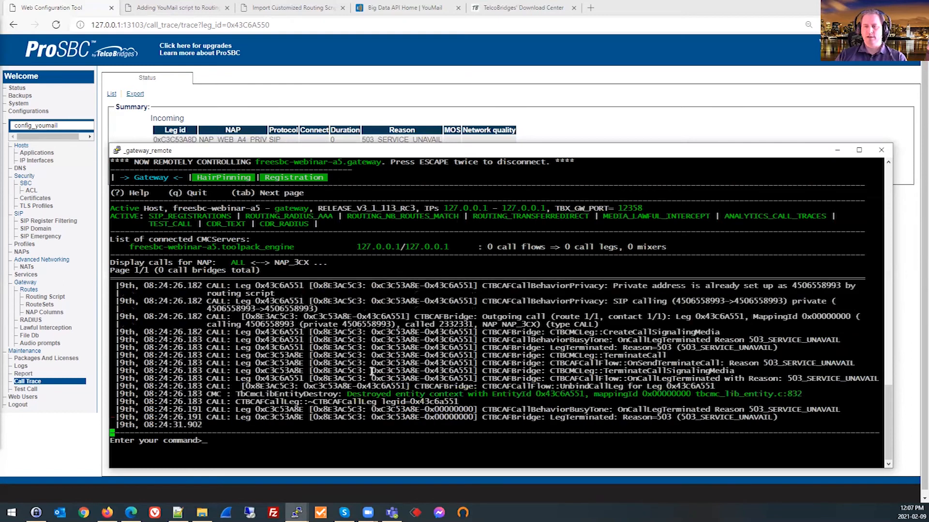
{"action": "scroll", "coordinate": [371, 371], "scroll_direction": "up", "scroll_amount": 4}
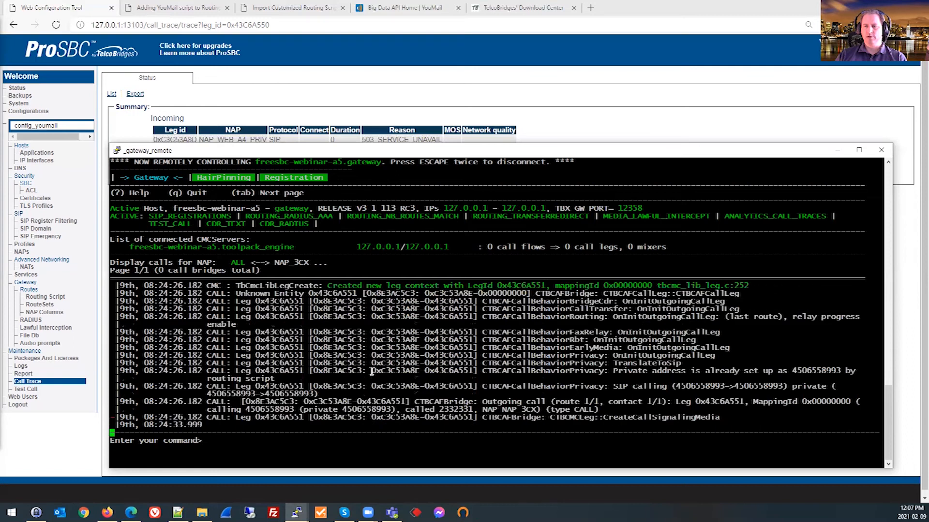
{"action": "scroll", "coordinate": [372, 371], "scroll_direction": "up", "scroll_amount": 4}
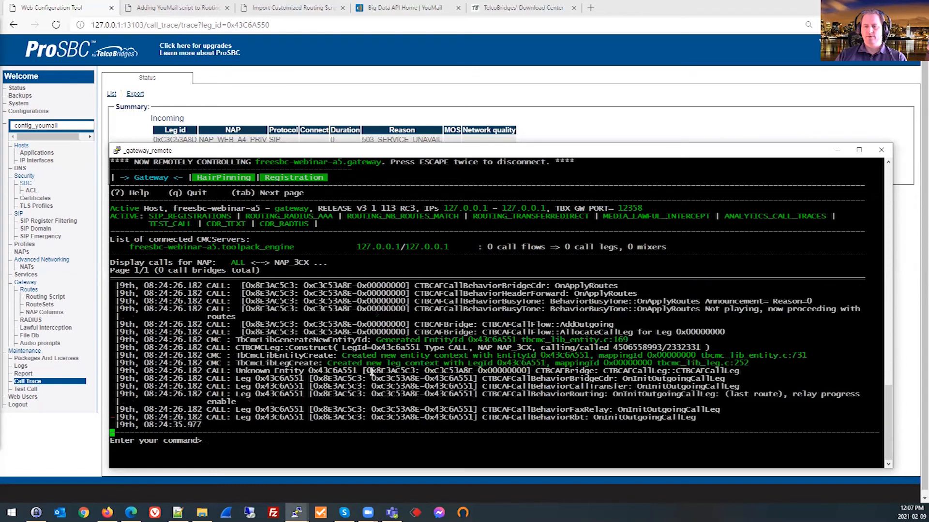
{"action": "scroll", "coordinate": [371, 370], "scroll_direction": "up", "scroll_amount": 1}
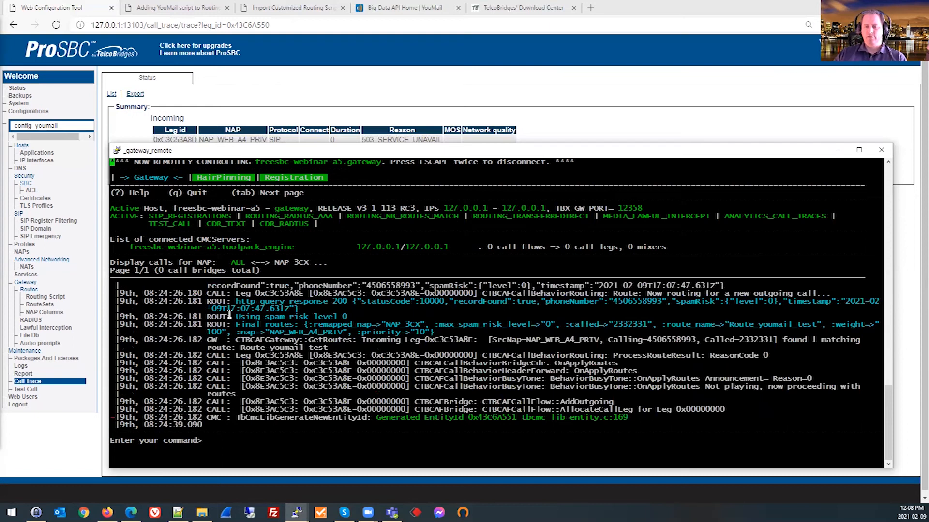
{"action": "left_click_drag", "start_coordinate": [236, 300], "coordinate": [431, 303]}
{"action": "left_click", "coordinate": [431, 303]}
{"action": "double_click", "coordinate": [526, 302]}
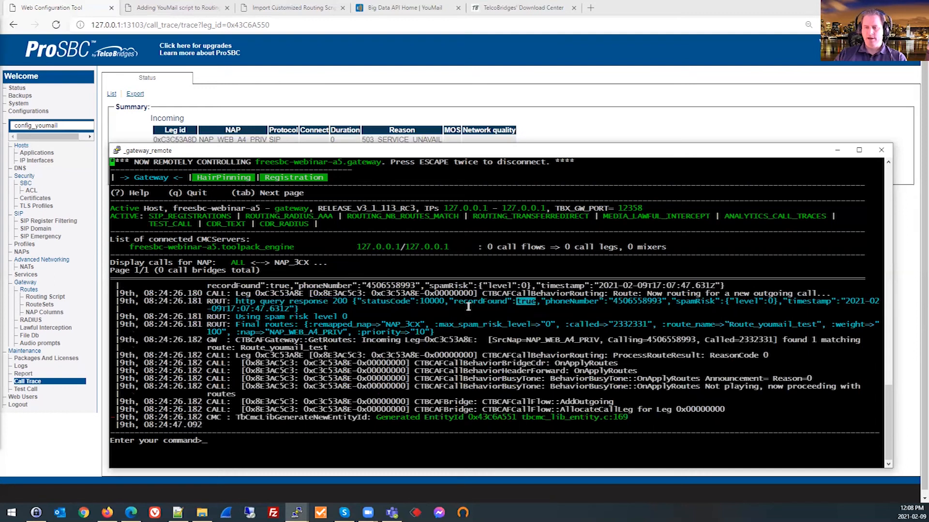
{"action": "double_click", "coordinate": [646, 301]}
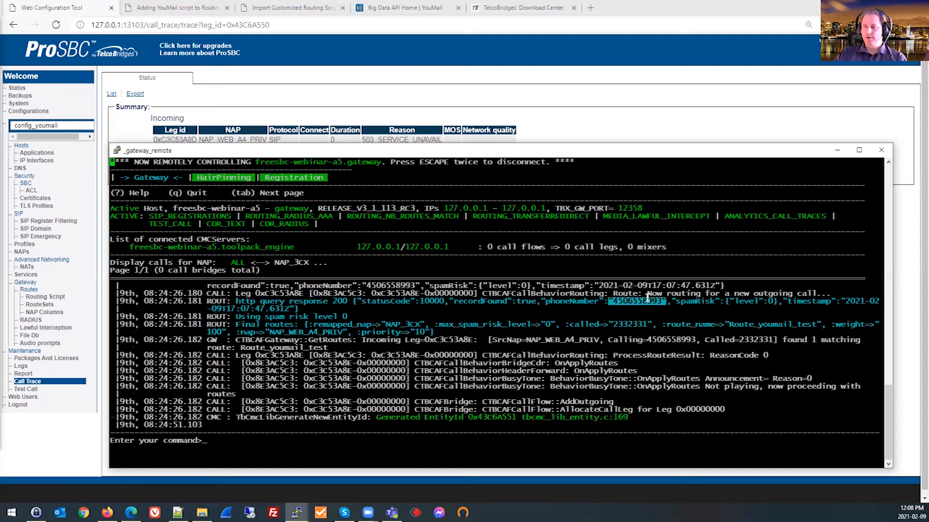
{"action": "left_click_drag", "start_coordinate": [725, 301], "coordinate": [776, 301]}
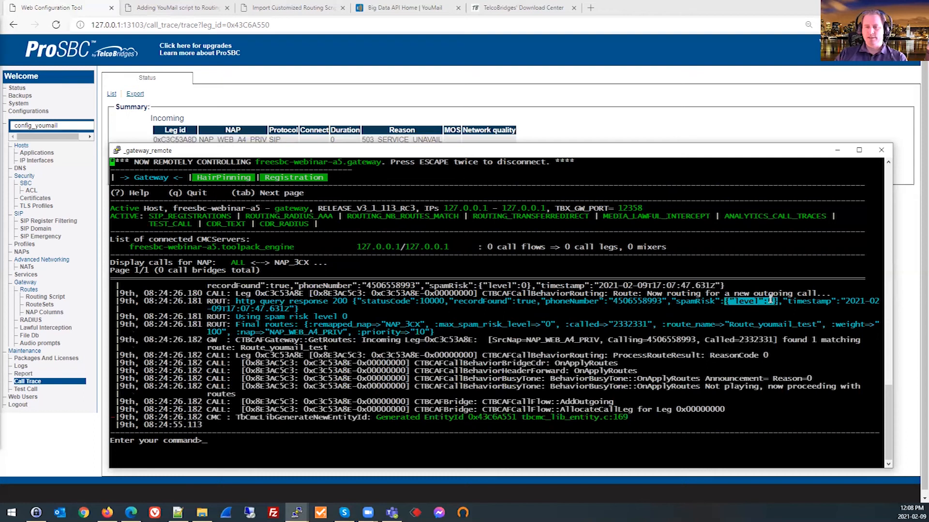
Examine the spam risk level line and the max_spam_risk_level value in the call's final routes entry.
{"action": "left_click", "coordinate": [412, 316]}
{"action": "left_click_drag", "start_coordinate": [360, 314], "coordinate": [226, 317]}
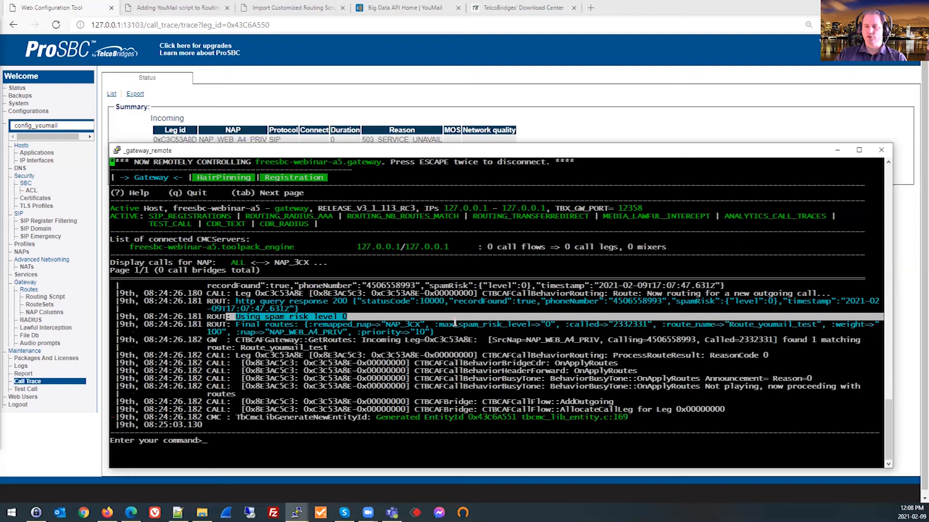
{"action": "left_click_drag", "start_coordinate": [430, 324], "coordinate": [551, 325]}
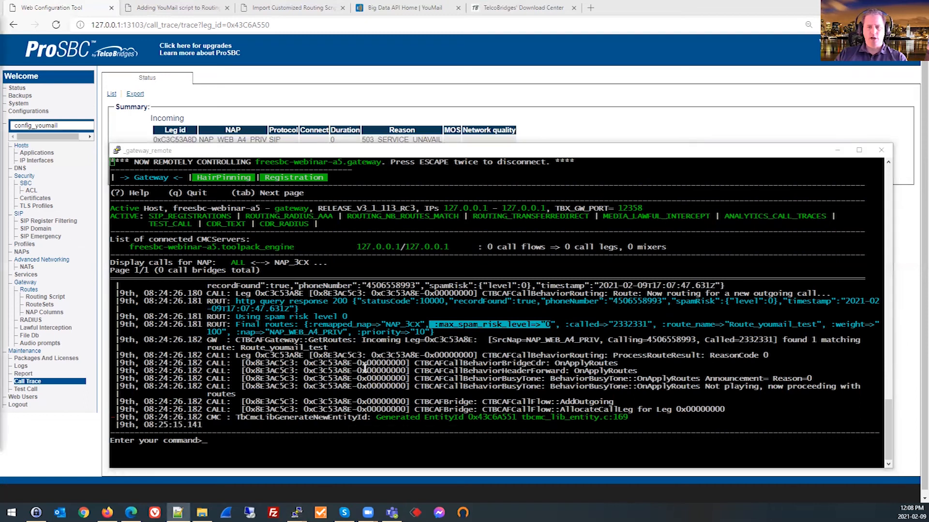
Disconnect from the gateway application and exit tbx_cli_tools_remote to the root shell.
{"action": "left_click", "coordinate": [382, 377]}
{"action": "key", "text": "Escape"}
{"action": "key", "text": "Escape"}
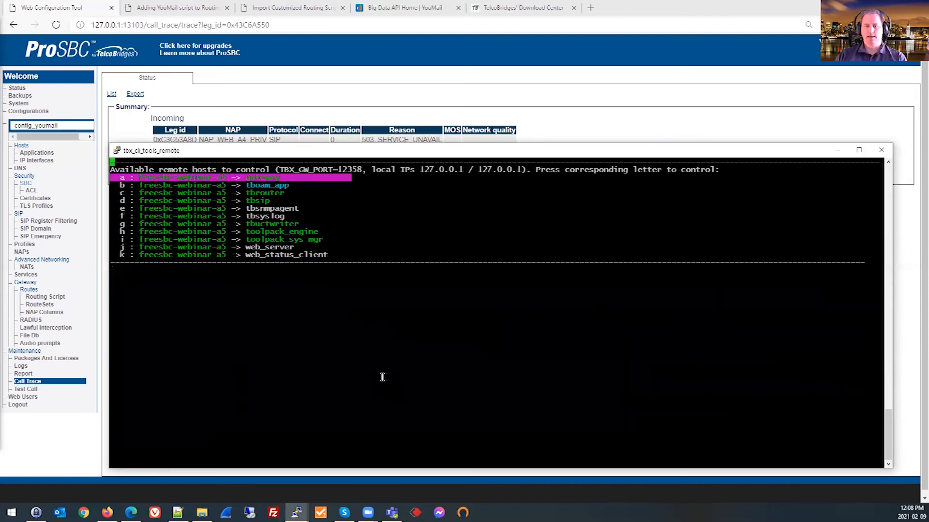
{"action": "key", "text": "Escape"}
{"action": "key", "text": "Return"}
{"action": "key", "text": "Return"}
{"action": "key", "text": "Return"}
{"action": "key", "text": "Return"}
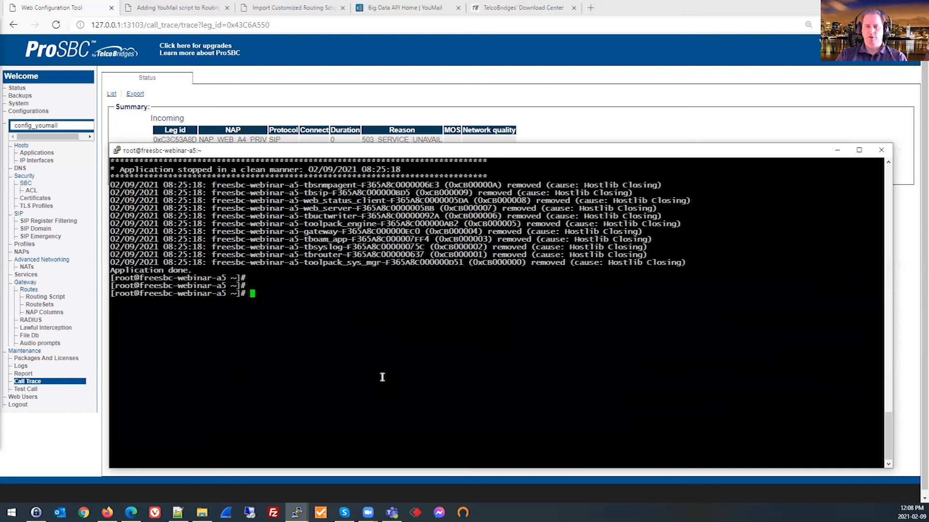
Go to the toolpack setup directory with tbsetup, enter its gateway folder and list all files in detail.
{"action": "type", "text": "tbsetup"}
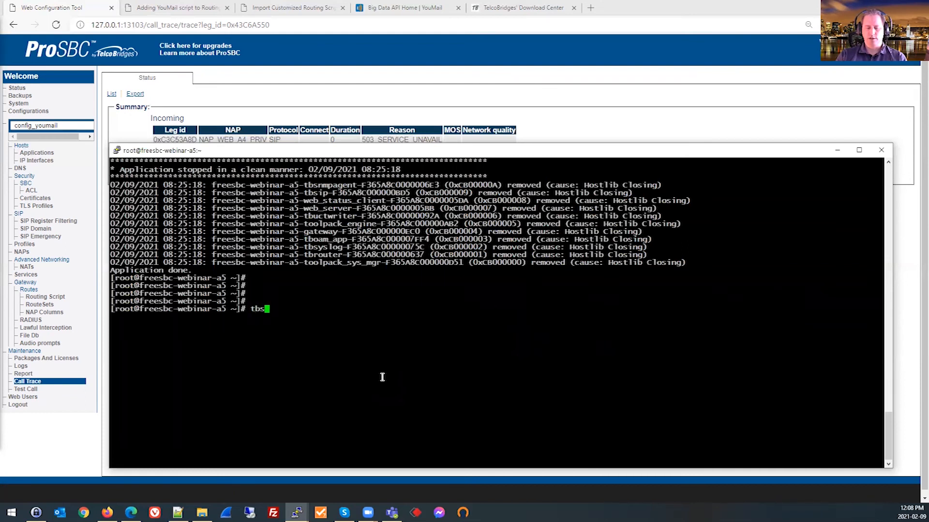
{"action": "key", "text": "Return"}
{"action": "type", "text": "cd gateway/"}
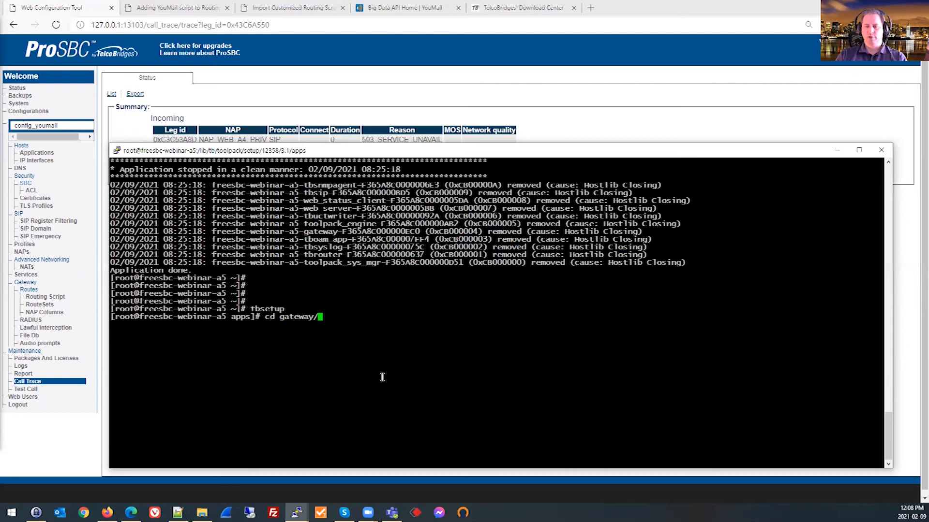
{"action": "key", "text": "Return"}
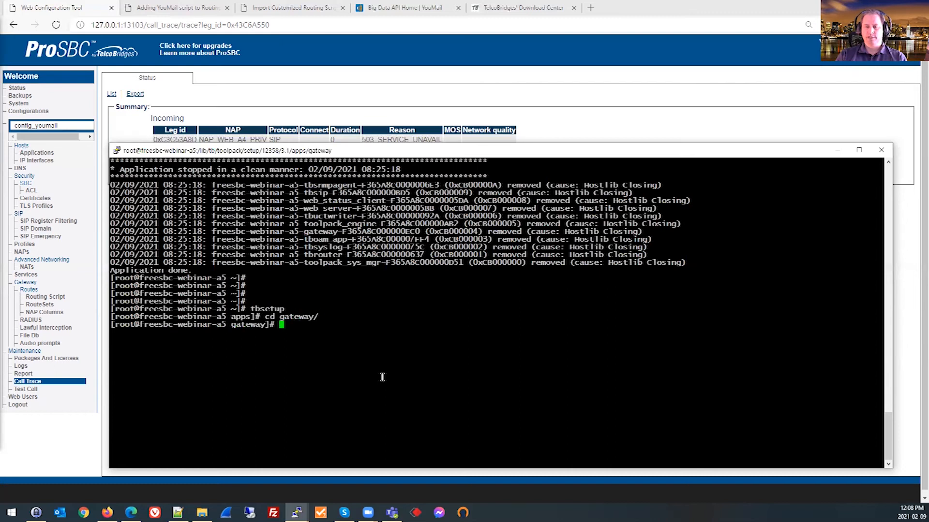
{"action": "type", "text": "ls -al"}
{"action": "key", "text": "Return"}
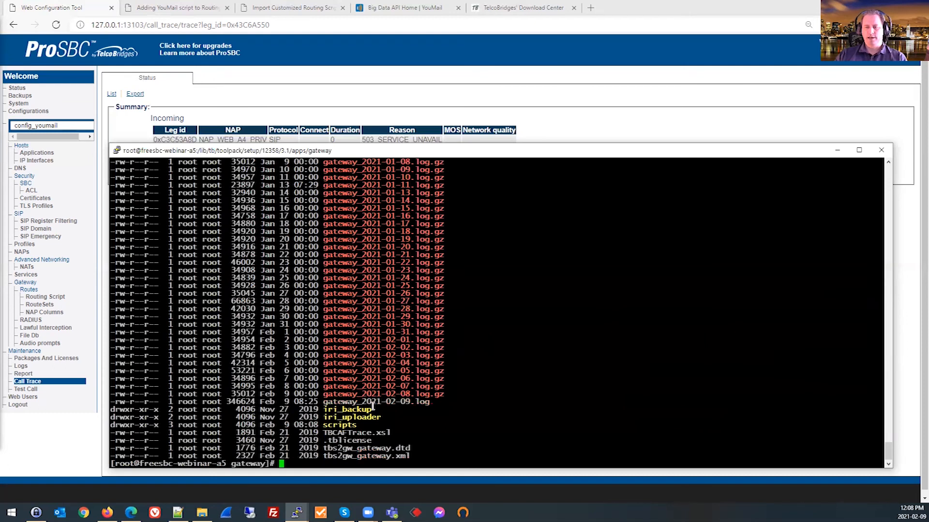
Open the log file gateway_2021-02-09.log in vim.
{"action": "double_click", "coordinate": [399, 401]}
{"action": "key", "text": "super+c"}
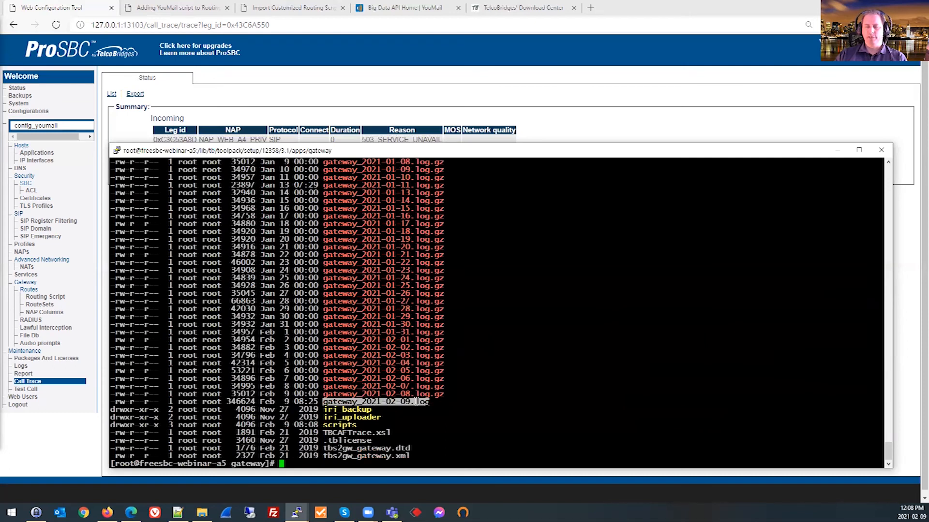
{"action": "type", "text": "vim"}
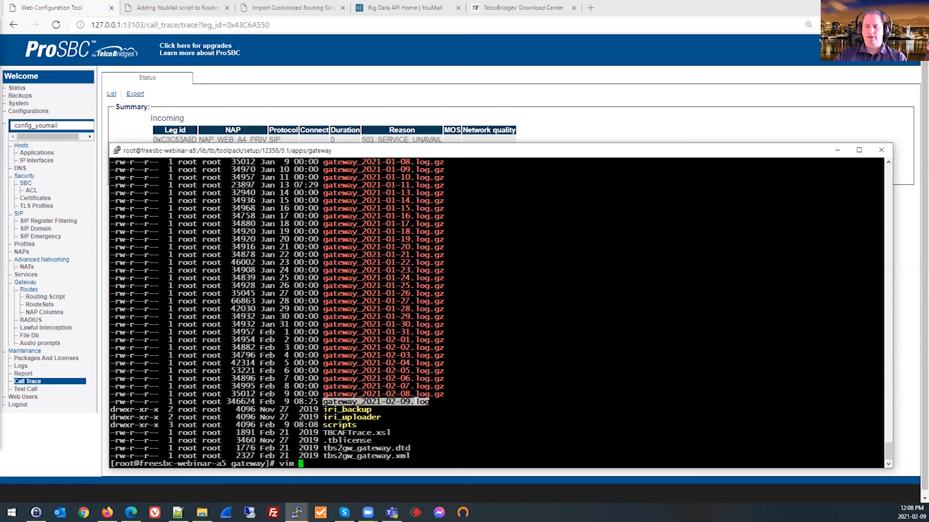
{"action": "right_click", "coordinate": [416, 401]}
{"action": "key", "text": "Return"}
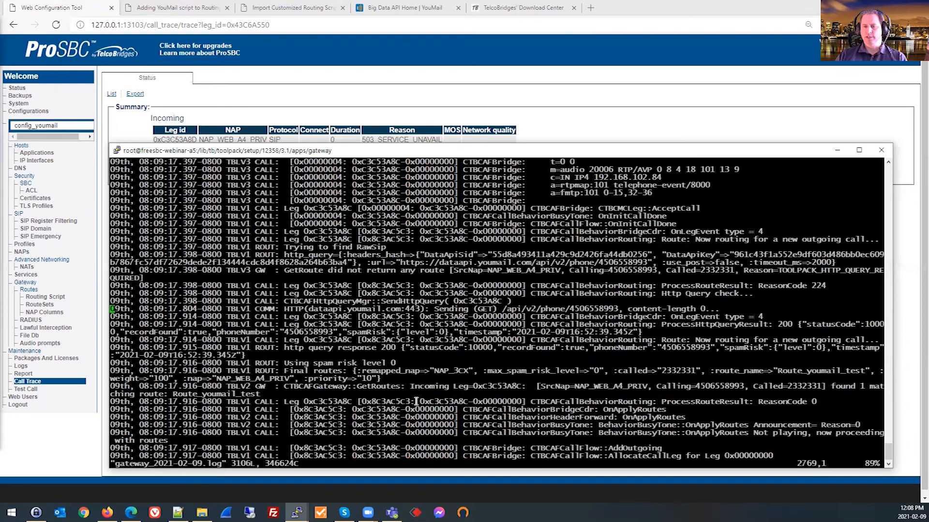
Examine the last call's HTTP query response, spam risk level and final routes entries near the end of the gateway log.
{"action": "key", "text": "shift+g"}
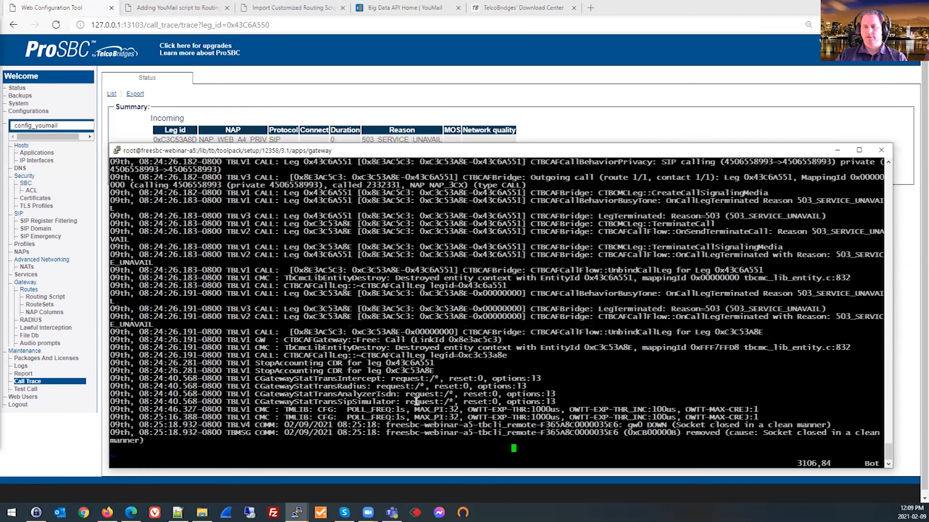
{"action": "key", "text": "Up"}
{"action": "key", "text": "Up"}
{"action": "key", "text": "Up"}
{"action": "key", "text": "Up"}
{"action": "key", "text": "Up"}
{"action": "key", "text": "Up"}
{"action": "key", "text": "Up"}
{"action": "key", "text": "Up"}
{"action": "key", "text": "Up"}
{"action": "key", "text": "Up"}
{"action": "key", "text": "Up"}
{"action": "key", "text": "Up"}
{"action": "key", "text": "Up"}
{"action": "key", "text": "Up"}
{"action": "key", "text": "Up"}
{"action": "key", "text": "Up"}
{"action": "key", "text": "Up"}
{"action": "key", "text": "Up"}
{"action": "key", "text": "Up"}
{"action": "key", "text": "Up"}
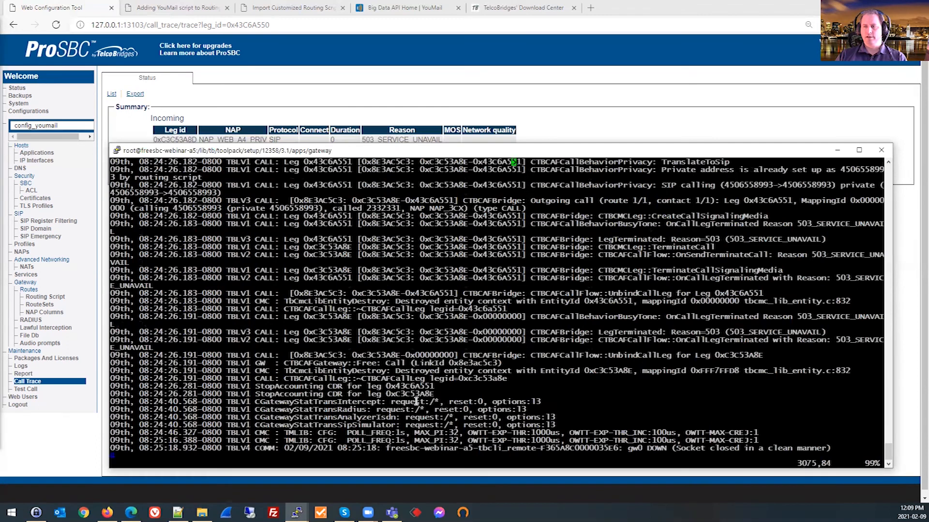
{"action": "key", "text": "Up"}
{"action": "key", "text": "Up"}
{"action": "key", "text": "Up"}
{"action": "key", "text": "Up"}
{"action": "key", "text": "Up"}
{"action": "key", "text": "Up"}
{"action": "key", "text": "Up"}
{"action": "key", "text": "Up"}
{"action": "key", "text": "Up"}
{"action": "key", "text": "Up"}
{"action": "key", "text": "Up"}
{"action": "key", "text": "Up"}
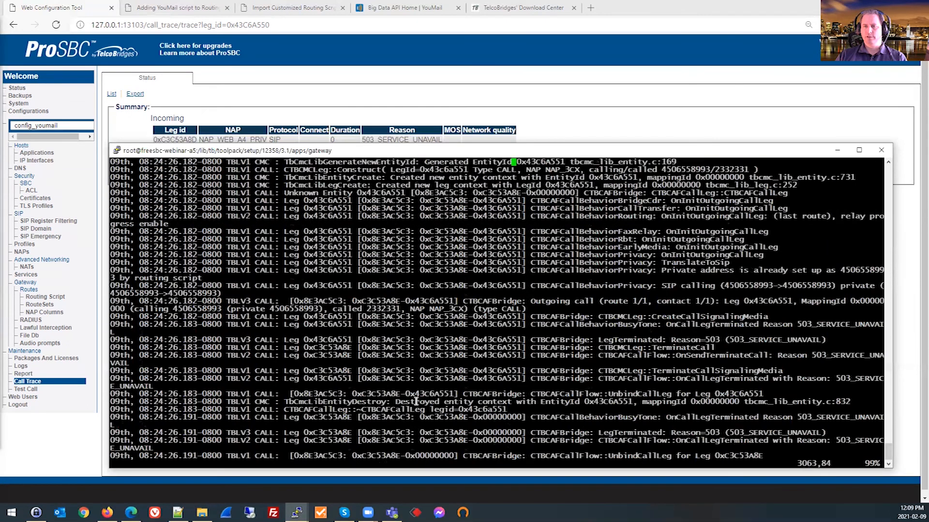
{"action": "key", "text": "Up"}
{"action": "key", "text": "Up"}
{"action": "key", "text": "Up"}
{"action": "key", "text": "Up"}
{"action": "key", "text": "Up"}
{"action": "key", "text": "Up"}
{"action": "key", "text": "Up"}
{"action": "key", "text": "Up"}
{"action": "key", "text": "Up"}
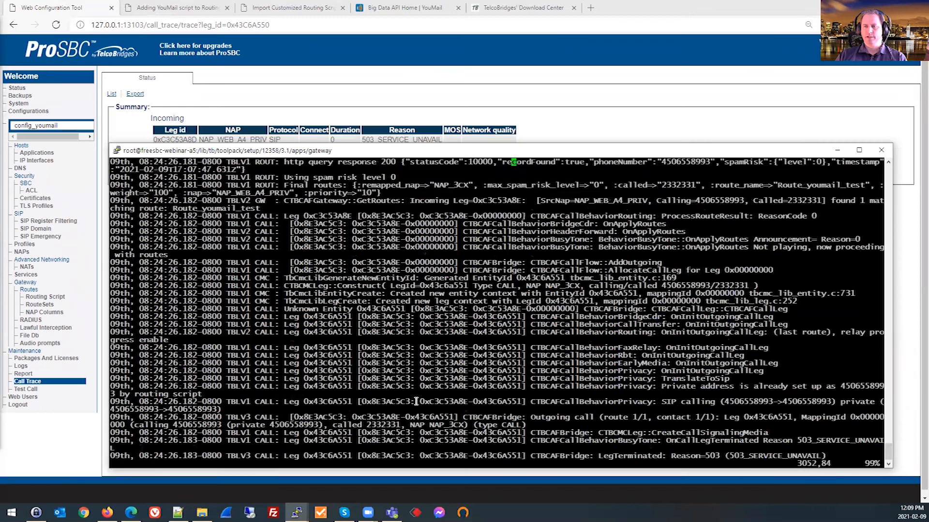
{"action": "key", "text": "Up"}
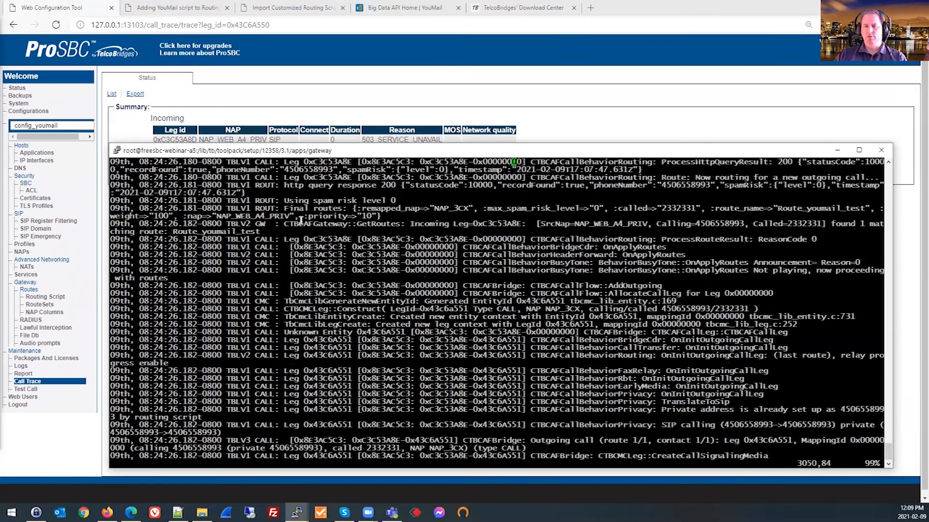
{"action": "left_click_drag", "start_coordinate": [283, 185], "coordinate": [400, 185]}
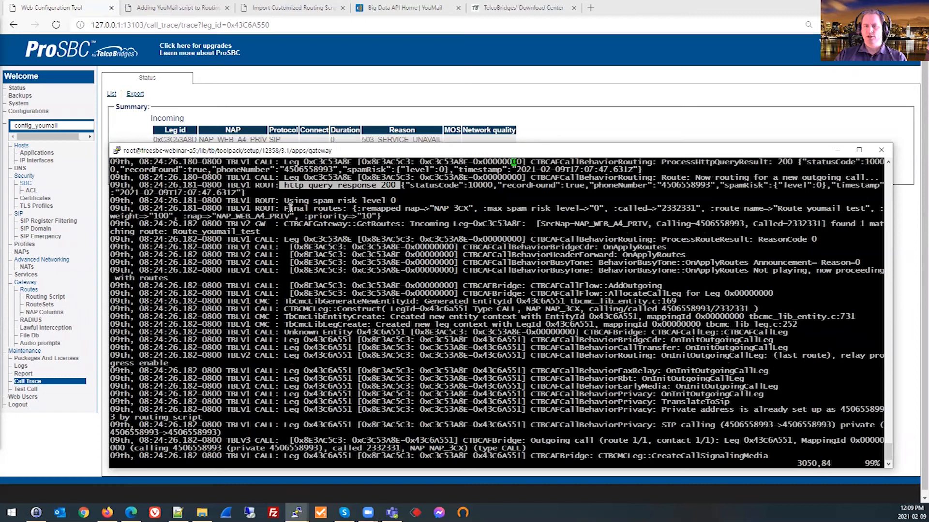
{"action": "left_click_drag", "start_coordinate": [286, 200], "coordinate": [423, 199]}
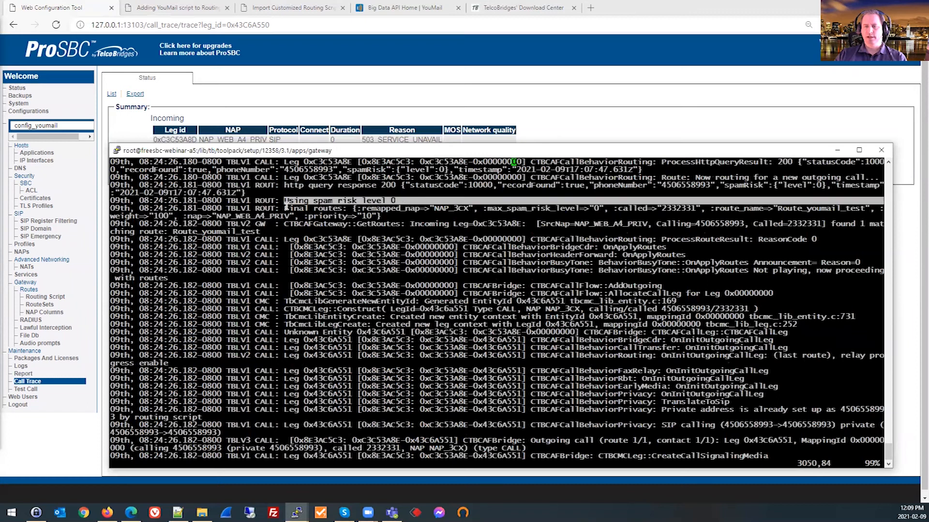
{"action": "left_click_drag", "start_coordinate": [283, 185], "coordinate": [391, 213]}
{"action": "left_click", "coordinate": [390, 213]}
Quit vim without changing the log and add a few blank prompt lines in the shell.
{"action": "type", "text": ":q"}
{"action": "key", "text": "Return"}
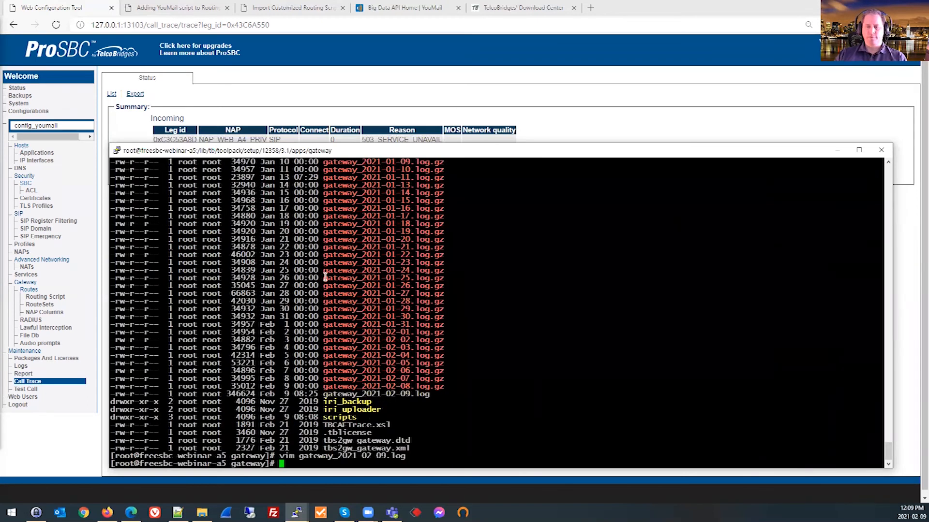
{"action": "key", "text": "Return"}
{"action": "key", "text": "Return"}
{"action": "key", "text": "Return"}
{"action": "key", "text": "Return"}
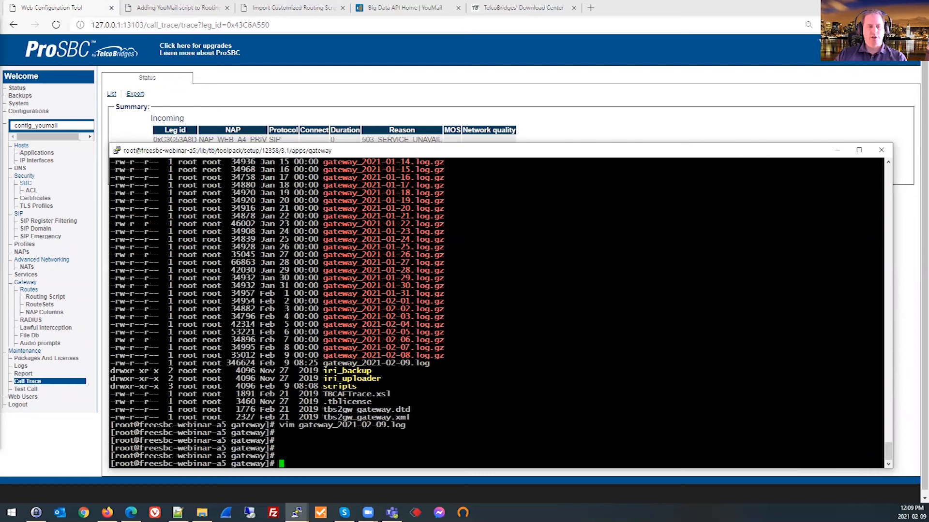
{"action": "key", "text": "alt+Tab"}
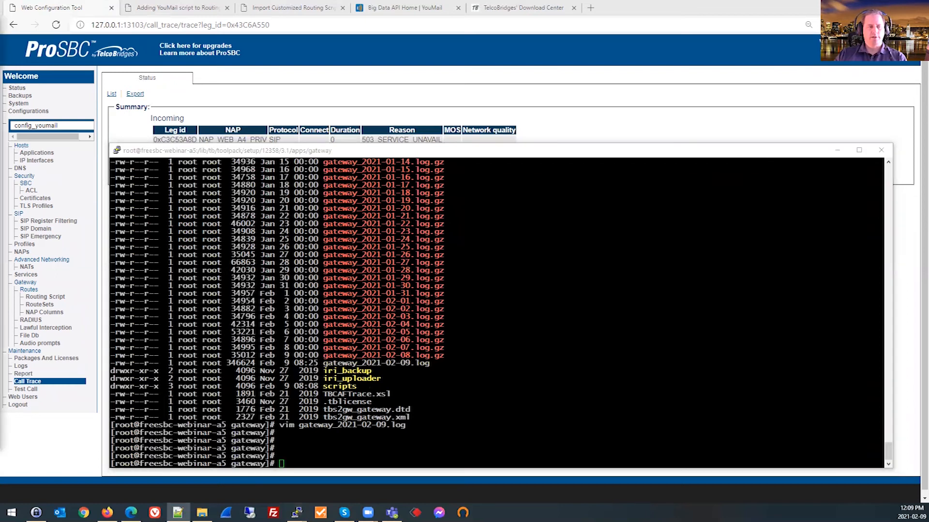
{"action": "key", "text": "alt+Tab"}
{"action": "right_click", "coordinate": [345, 288]}
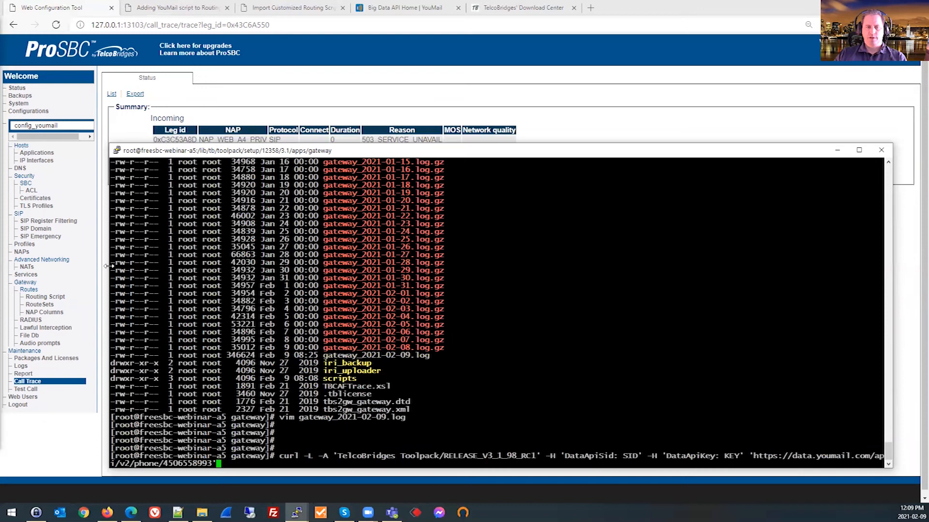
{"action": "left_click_drag", "start_coordinate": [108, 266], "coordinate": [20, 265]}
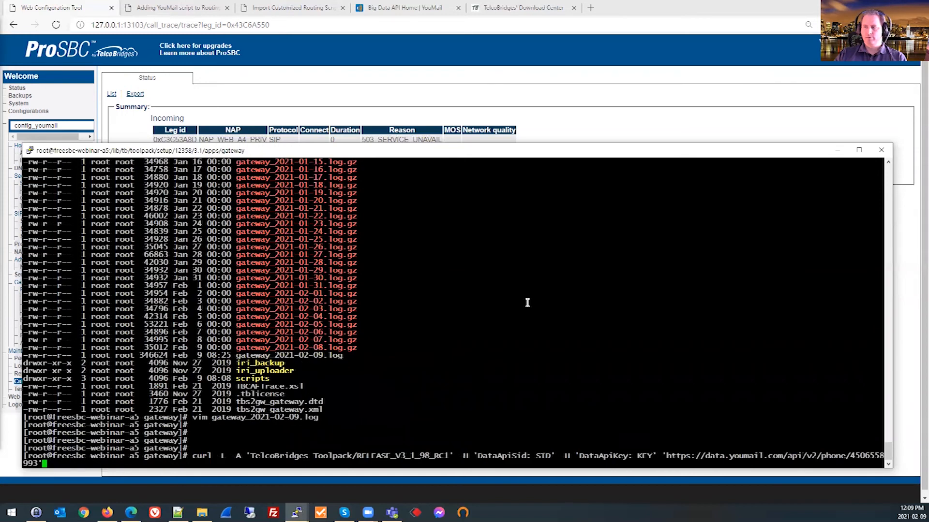
{"action": "left_click_drag", "start_coordinate": [894, 250], "coordinate": [923, 252]}
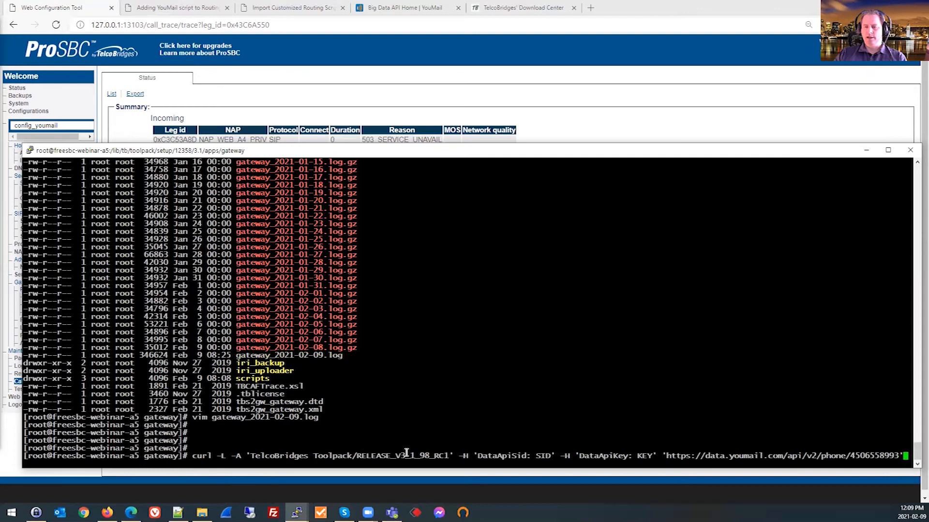
Examine the SID and KEY placeholders and the phone number in the curl command, and move the terminal window off the screen.
{"action": "double_click", "coordinate": [542, 456]}
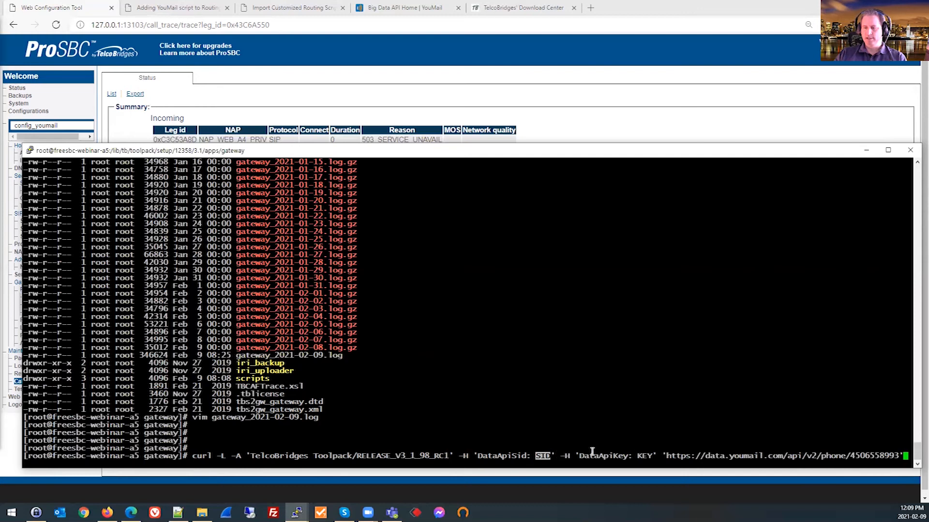
{"action": "double_click", "coordinate": [643, 457]}
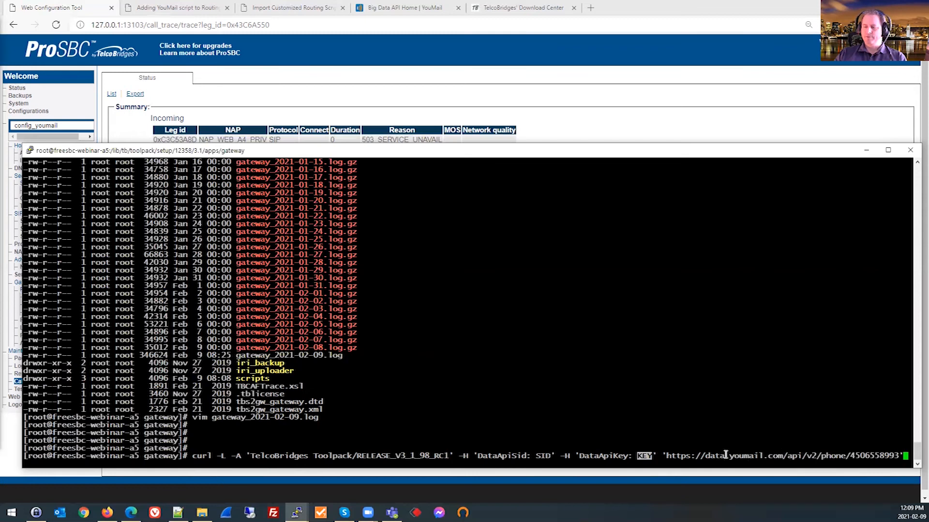
{"action": "double_click", "coordinate": [863, 455]}
{"action": "left_click", "coordinate": [871, 455]}
{"action": "left_click_drag", "start_coordinate": [848, 456], "coordinate": [903, 455]}
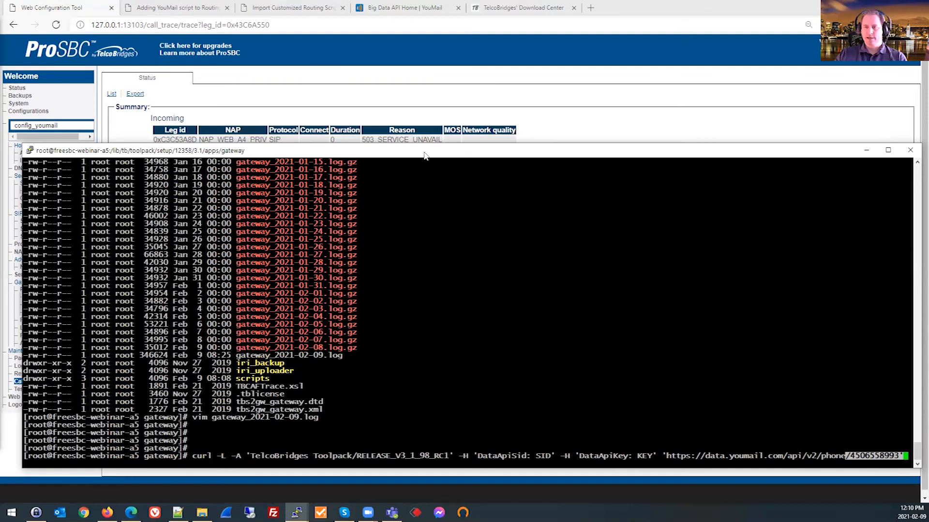
{"action": "left_click_drag", "start_coordinate": [425, 155], "coordinate": [0, 155]}
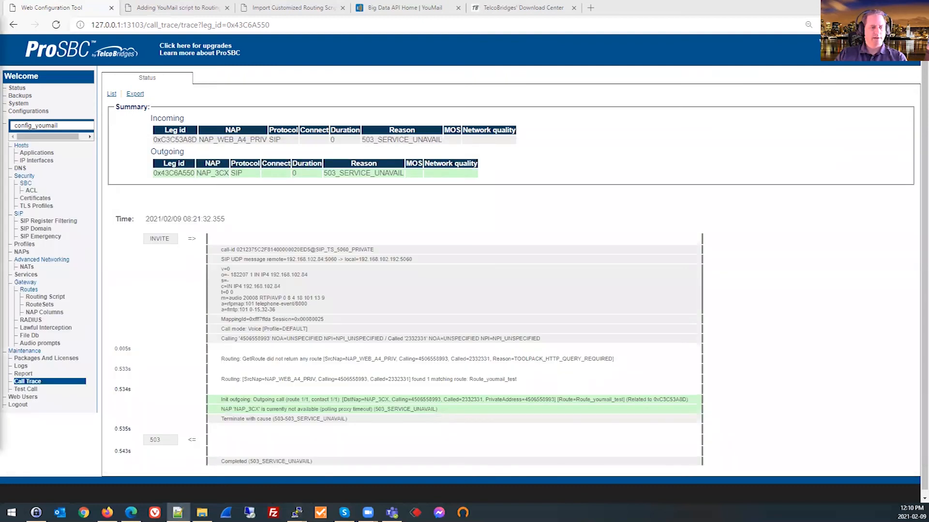
Switch to Notepad++ and examine the recordFound, phoneNumber and spamRisk level values in the JSON response, then minimise it.
{"action": "key", "text": "alt+Tab"}
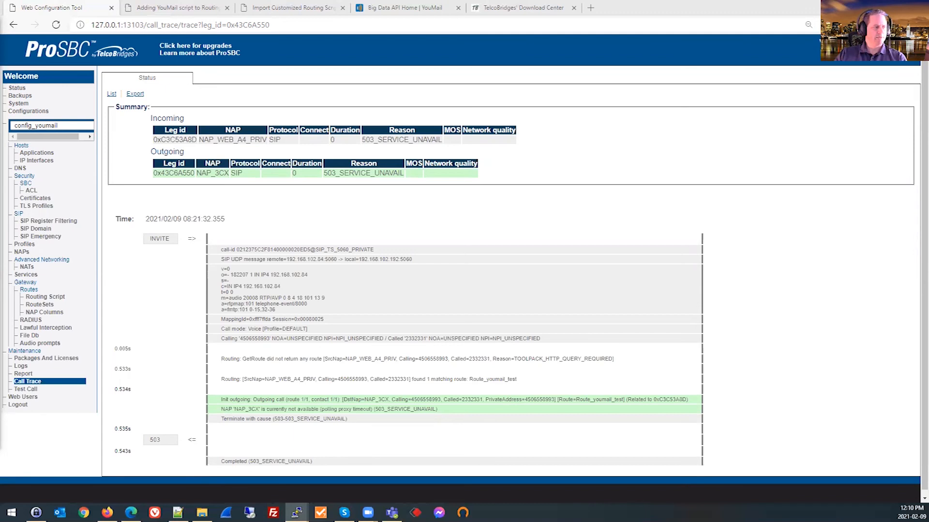
{"action": "key", "text": "alt+Tab"}
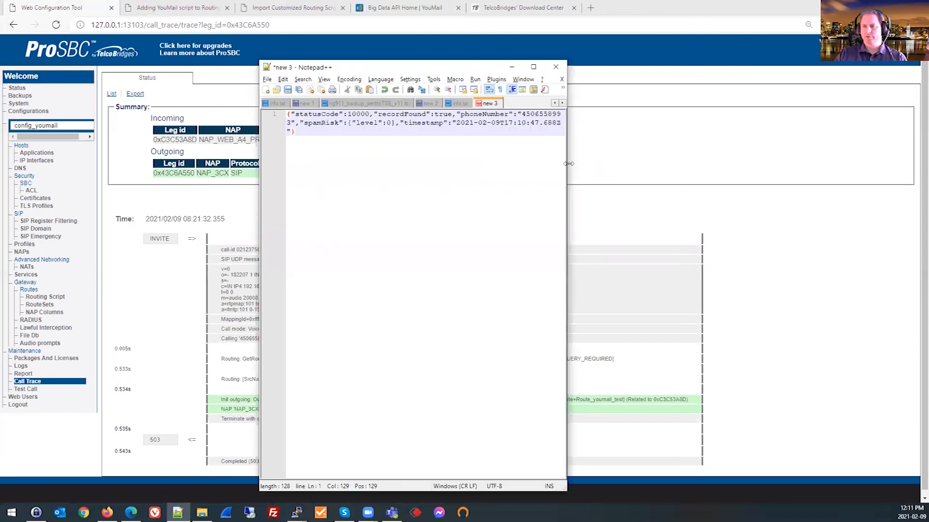
{"action": "left_click_drag", "start_coordinate": [568, 163], "coordinate": [886, 164]}
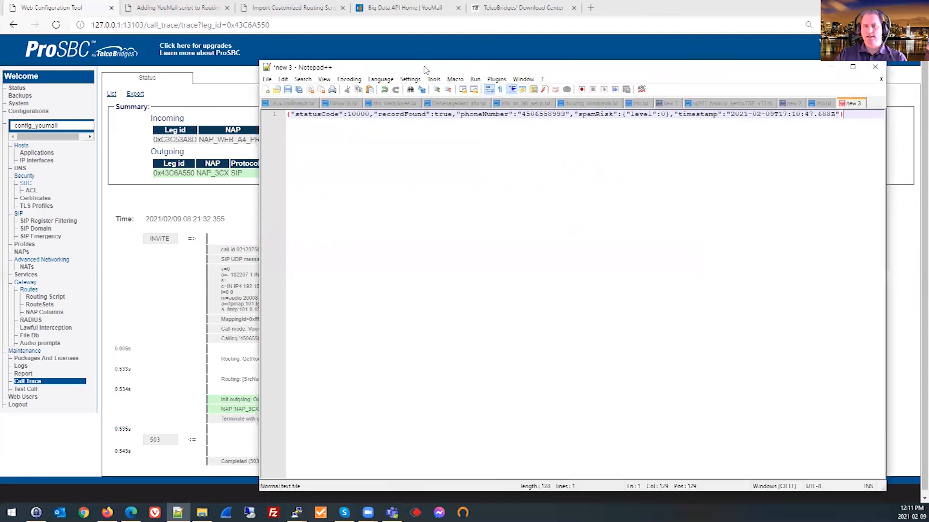
{"action": "left_click_drag", "start_coordinate": [424, 69], "coordinate": [252, 68]}
{"action": "double_click", "coordinate": [273, 114]}
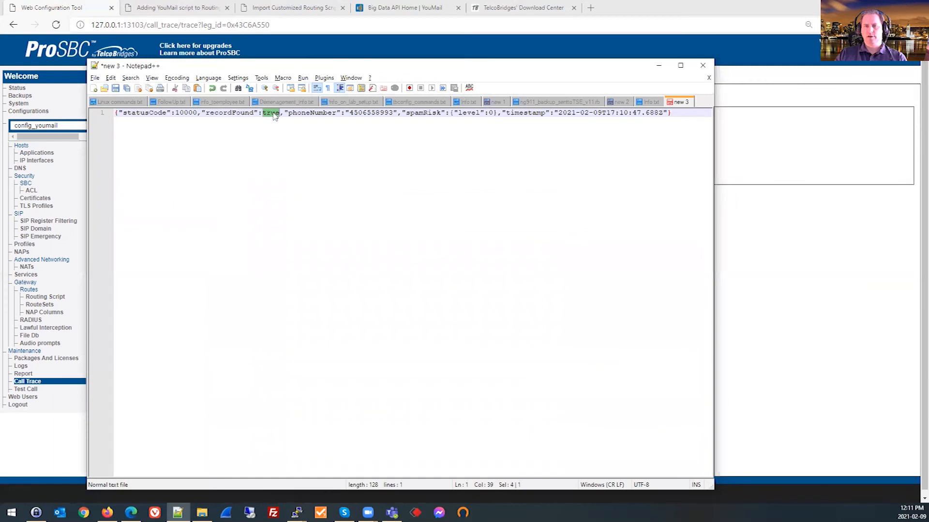
{"action": "double_click", "coordinate": [371, 112]}
{"action": "double_click", "coordinate": [490, 113]}
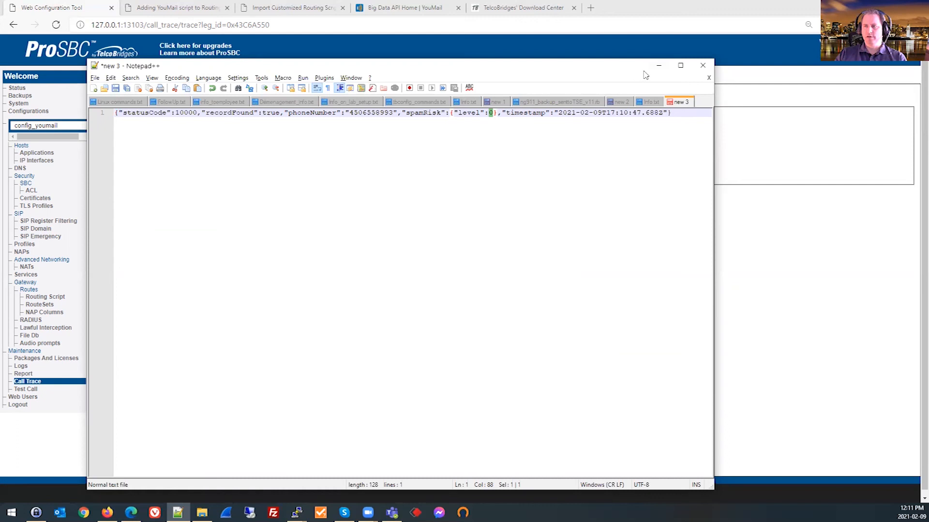
{"action": "left_click", "coordinate": [658, 66]}
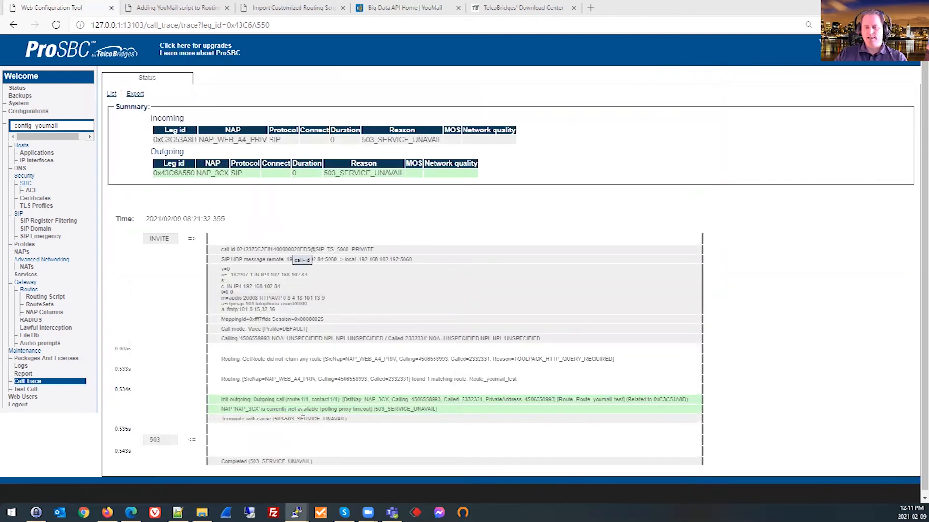
Switch back to the PuTTY terminal, narrow its window and reposition it over the call trace page.
{"action": "mouse_move", "coordinate": [297, 513]}
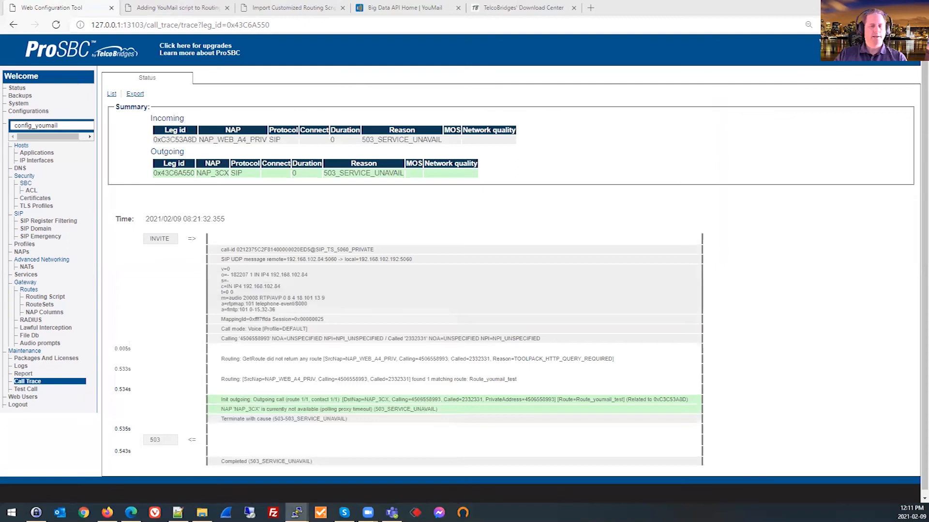
{"action": "key", "text": "alt+Tab"}
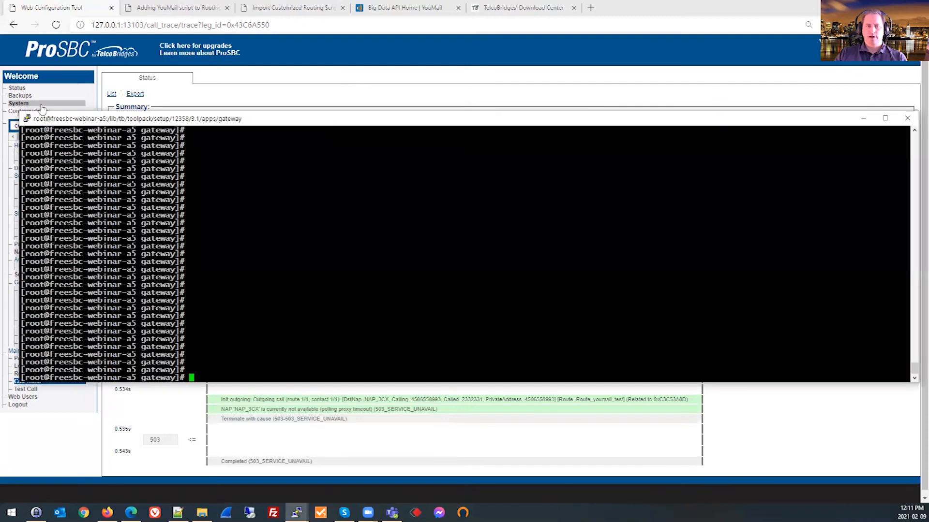
{"action": "left_click_drag", "start_coordinate": [19, 112], "coordinate": [125, 106]}
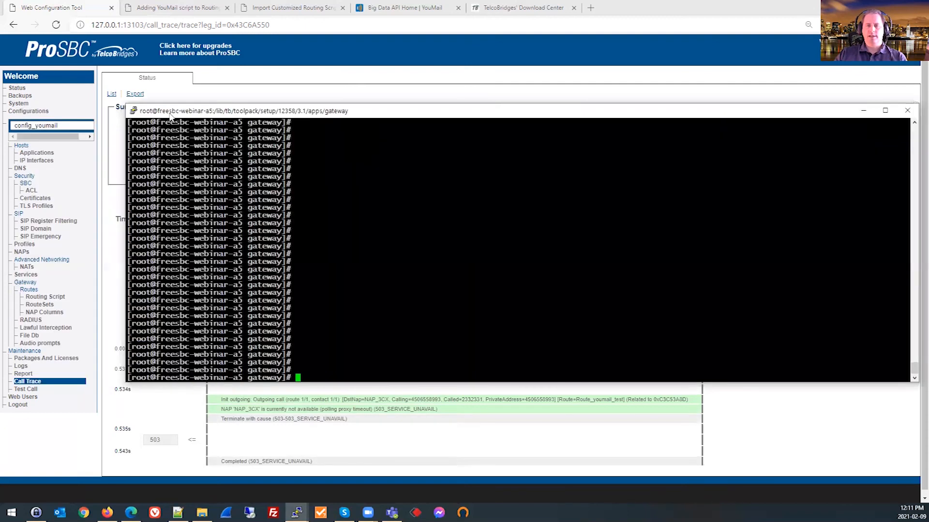
{"action": "left_click_drag", "start_coordinate": [194, 111], "coordinate": [120, 113]}
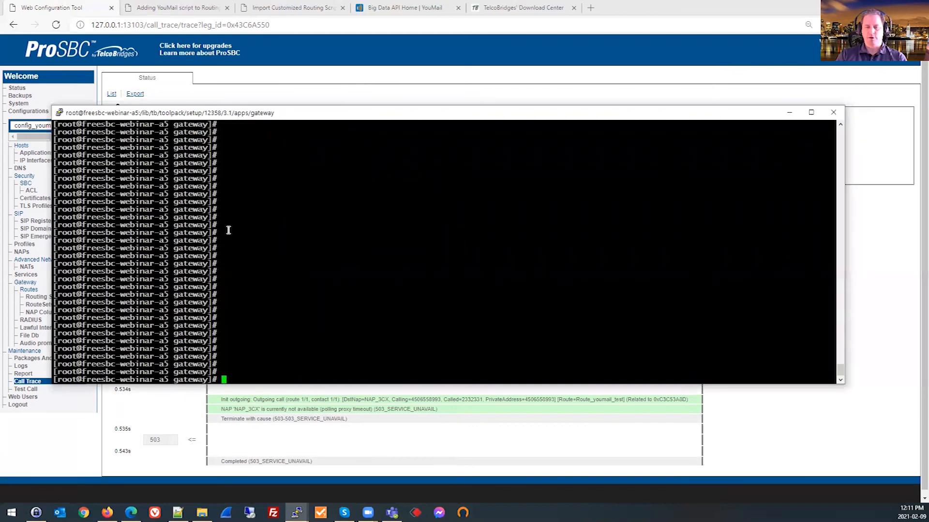
{"action": "type", "text": "tbchangeip"}
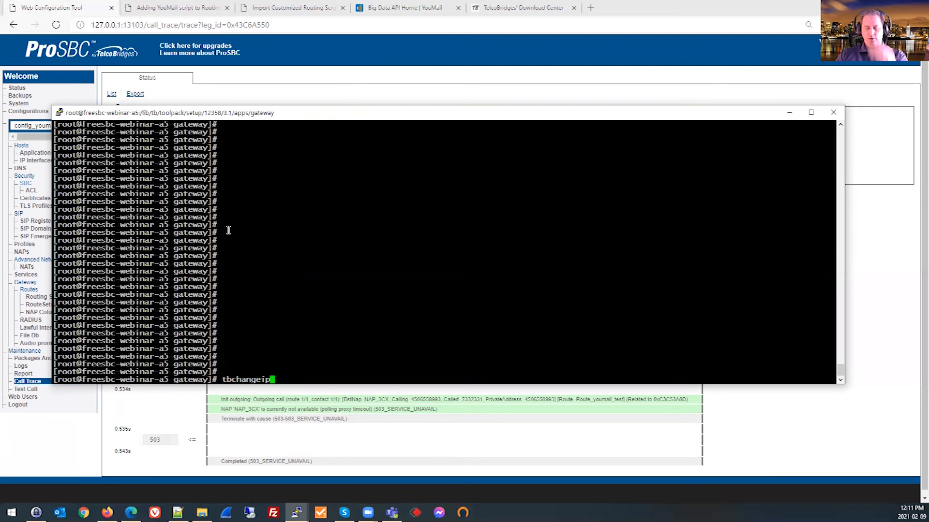
{"action": "key", "text": "BackSpace"}
{"action": "key", "text": "BackSpace"}
{"action": "key", "text": "BackSpace"}
{"action": "key", "text": "BackSpace"}
{"action": "key", "text": "BackSpace"}
{"action": "key", "text": "BackSpace"}
{"action": "key", "text": "BackSpace"}
{"action": "key", "text": "BackSpace"}
{"action": "key", "text": "BackSpace"}
{"action": "key", "text": "BackSpace"}
Display the contents of /etc/resolv.conf with cat and add a few blank prompt lines below the output.
{"action": "type", "text": "cat /et"}
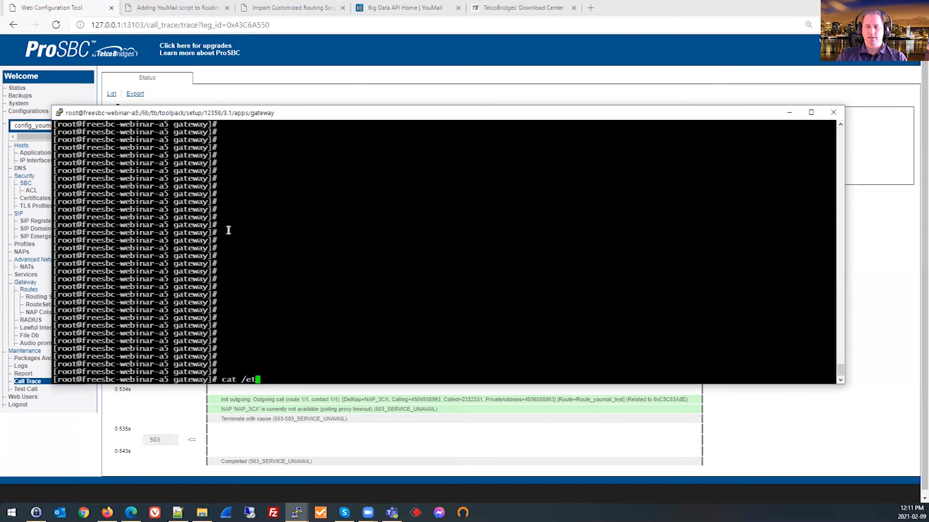
{"action": "type", "text": "c/resolv"}
{"action": "key", "text": "Tab"}
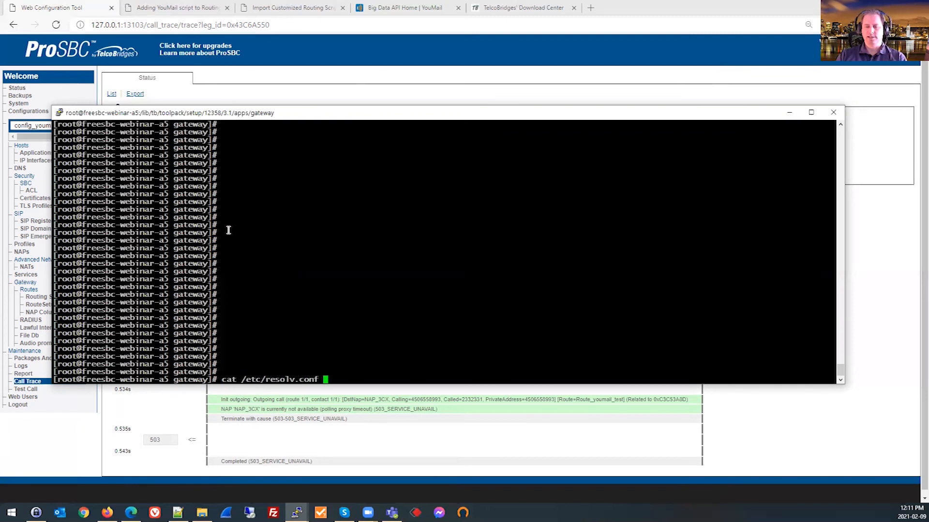
{"action": "key", "text": "Return"}
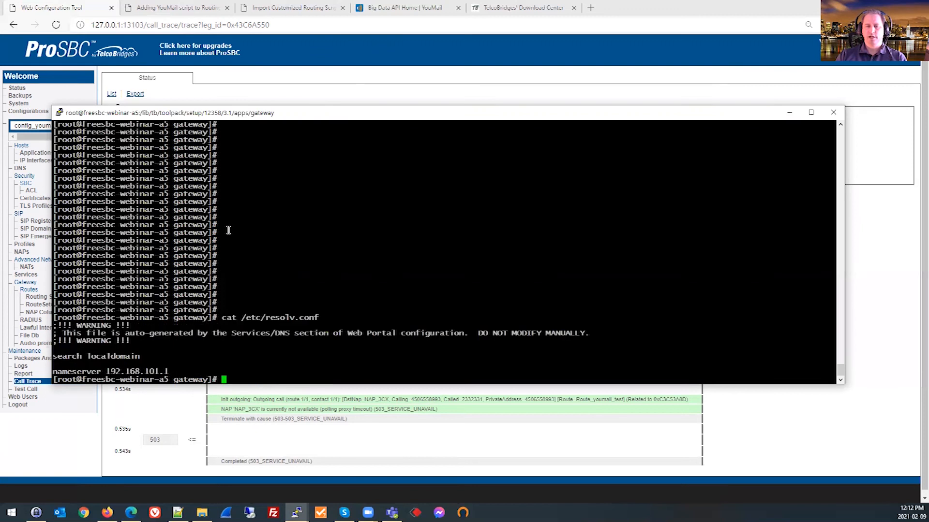
{"action": "key", "text": "Return"}
{"action": "key", "text": "Return"}
{"action": "key", "text": "Return"}
{"action": "key", "text": "Return"}
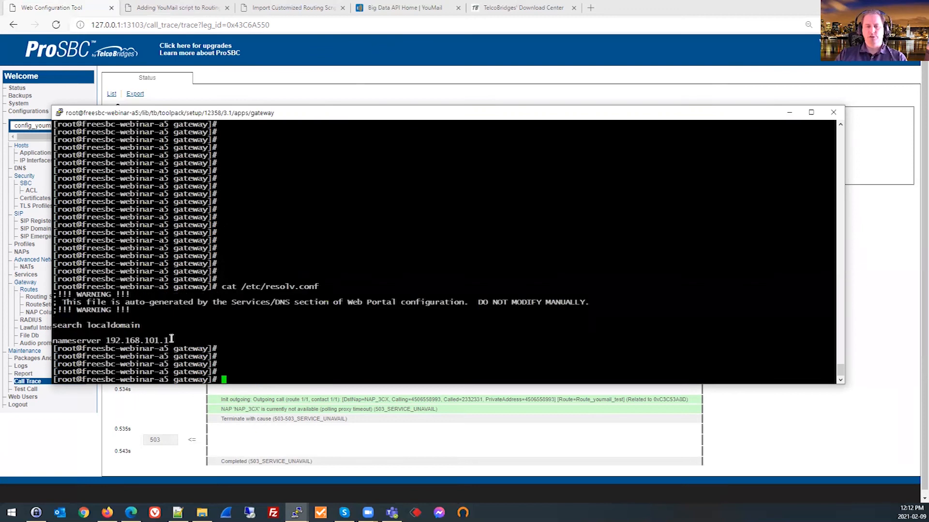
Examine the nameserver line of the resolv.conf output, narrow the terminal window and minimise it.
{"action": "left_click_drag", "start_coordinate": [172, 341], "coordinate": [54, 341]}
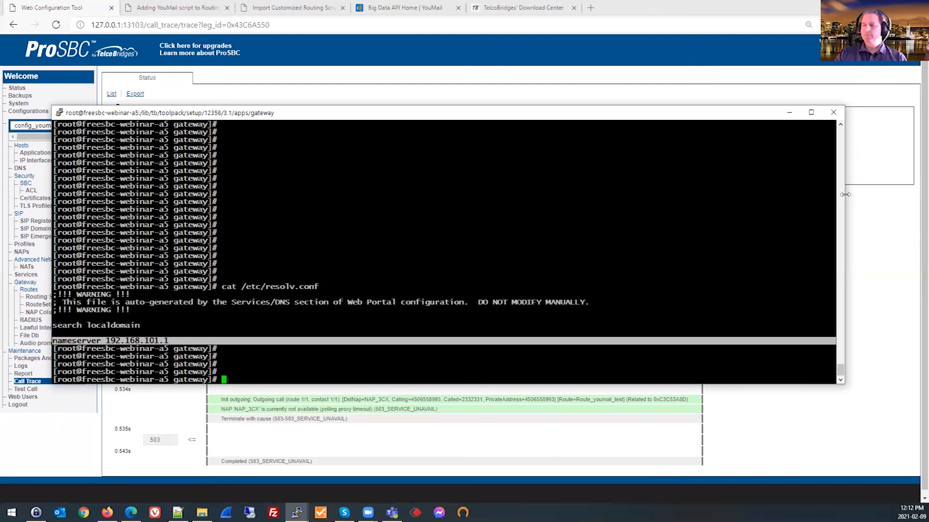
{"action": "left_click_drag", "start_coordinate": [845, 194], "coordinate": [802, 194]}
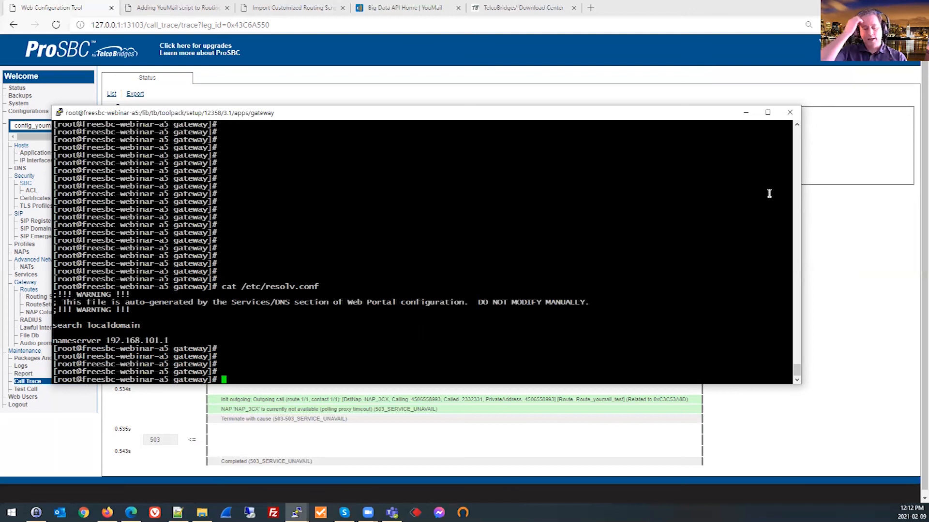
{"action": "left_click", "coordinate": [743, 118]}
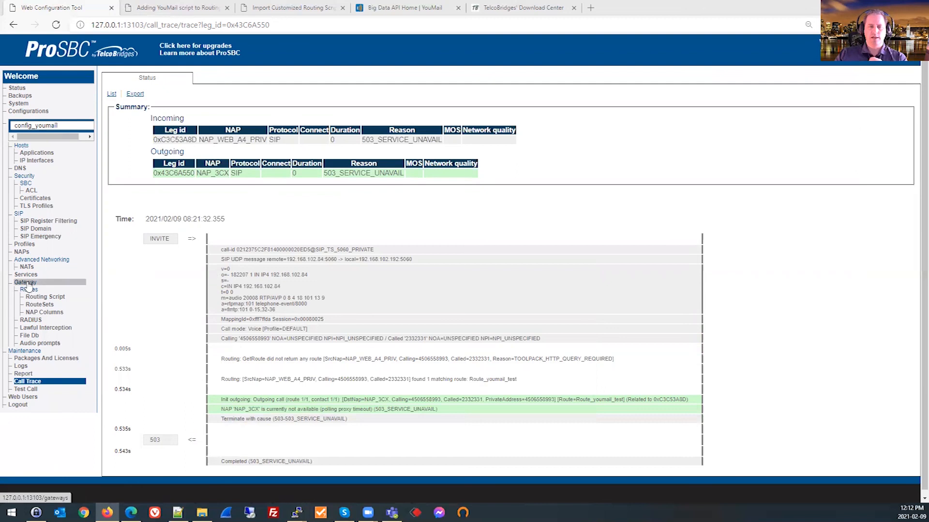
Set the gateway application's Default Trace Level to Level 1 in its advanced log parameters and save the application configuration.
{"action": "left_click", "coordinate": [32, 154]}
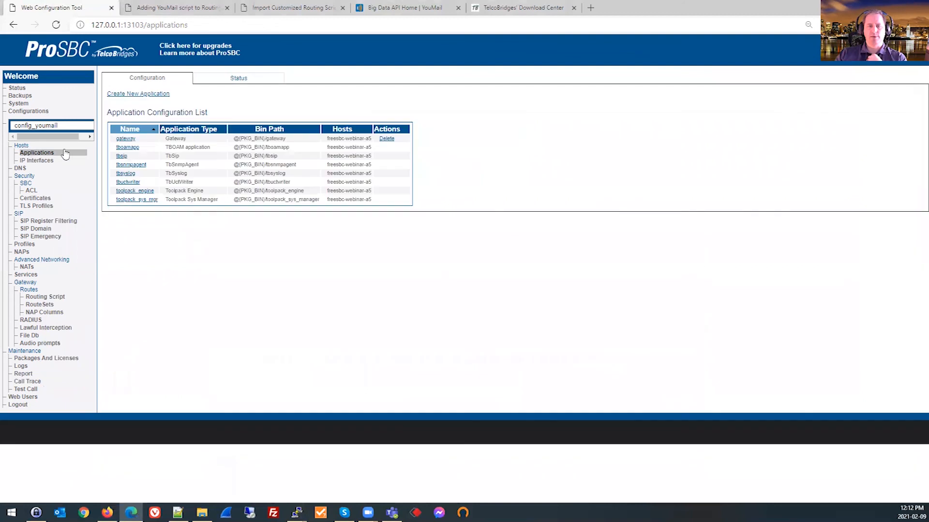
{"action": "left_click", "coordinate": [129, 140]}
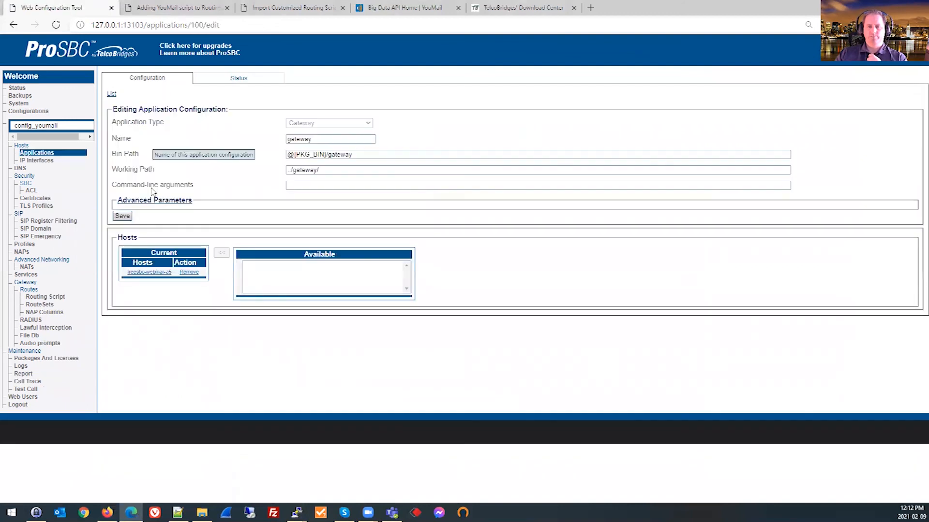
{"action": "left_click", "coordinate": [152, 202]}
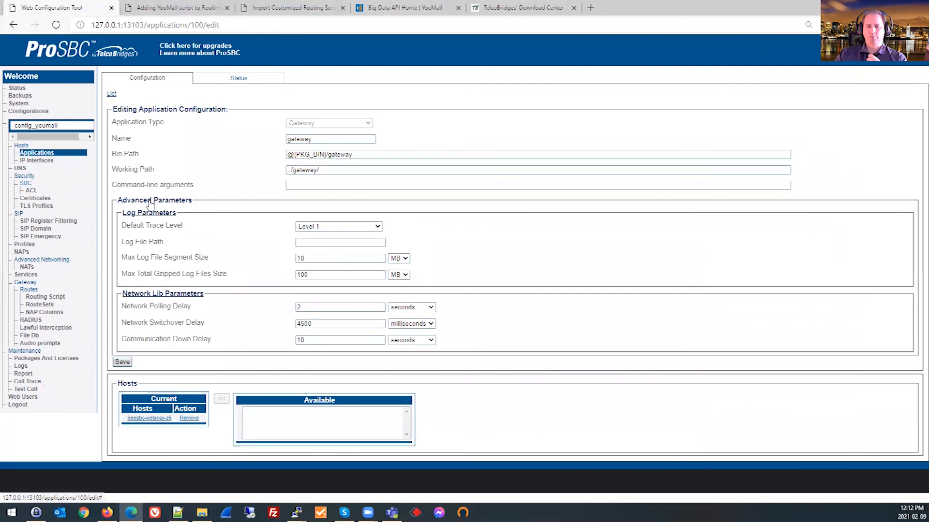
{"action": "left_click", "coordinate": [322, 227]}
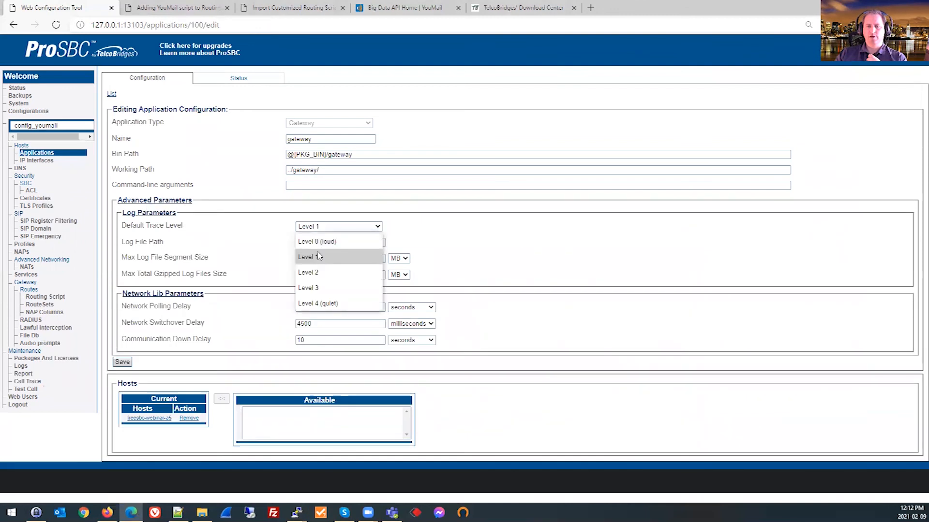
{"action": "left_click", "coordinate": [319, 257]}
{"action": "left_click", "coordinate": [320, 228]}
{"action": "left_click", "coordinate": [317, 303]}
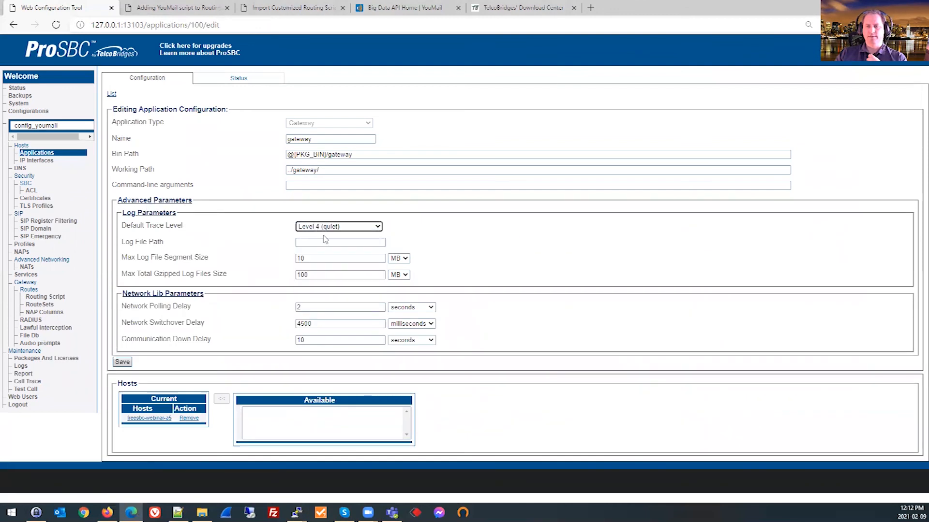
{"action": "left_click", "coordinate": [323, 227]}
{"action": "left_click", "coordinate": [317, 257]}
{"action": "left_click", "coordinate": [122, 363]}
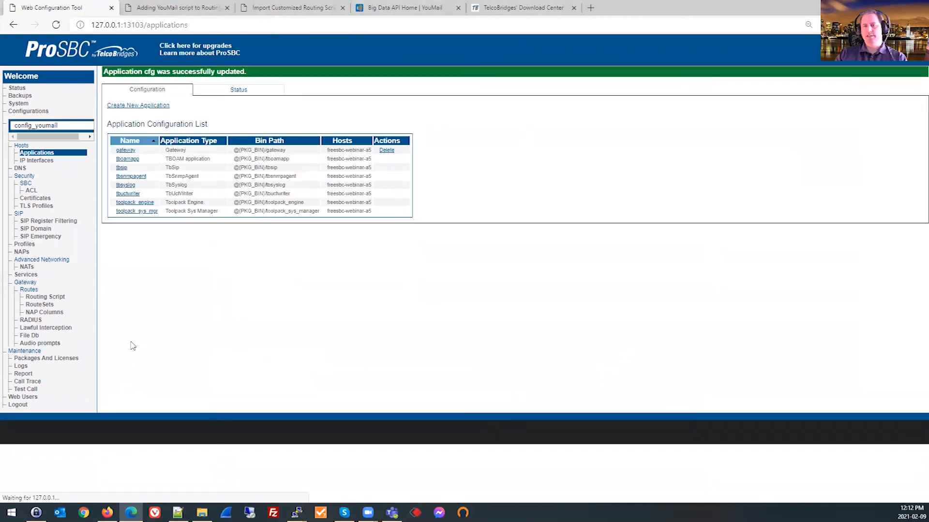
Activate the config_youmail configuration on the system and create a report archive using Snapshot acquisition with call and stack information enabled.
{"action": "left_click", "coordinate": [22, 97]}
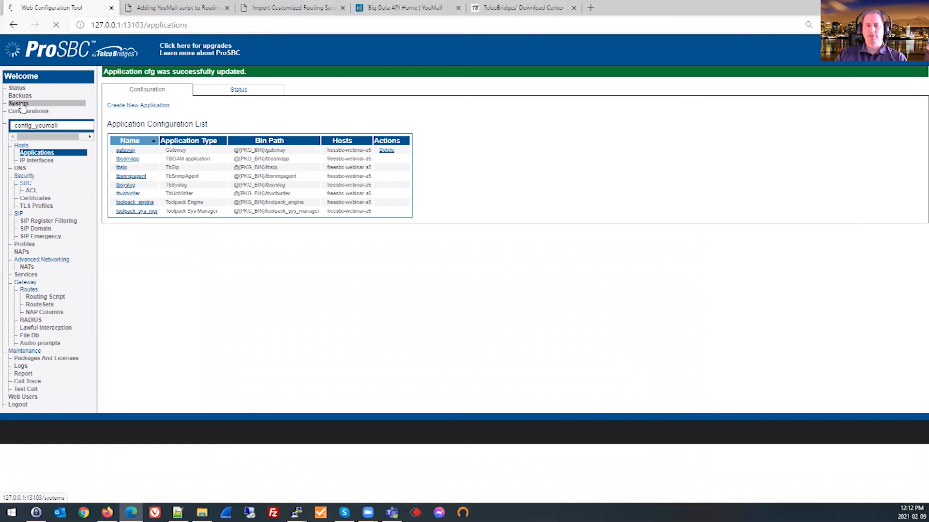
{"action": "left_click", "coordinate": [128, 194]}
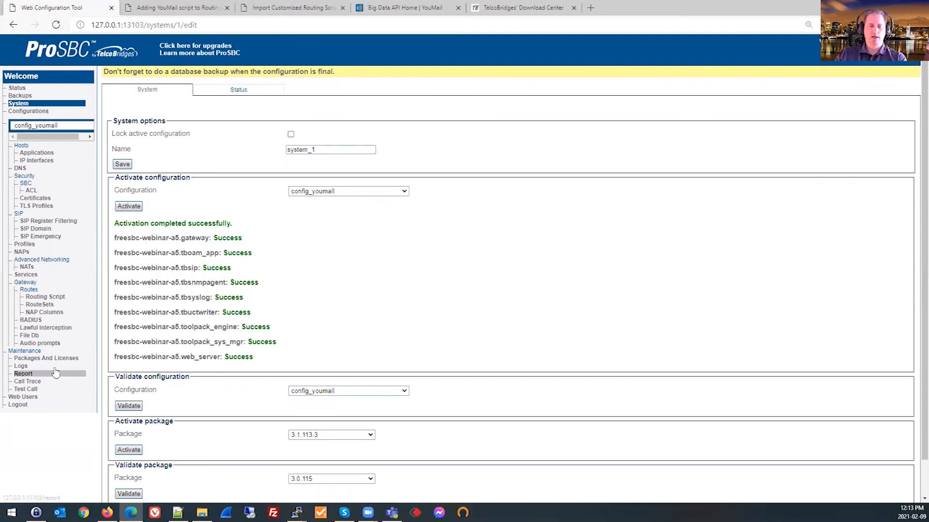
{"action": "left_click", "coordinate": [27, 375]}
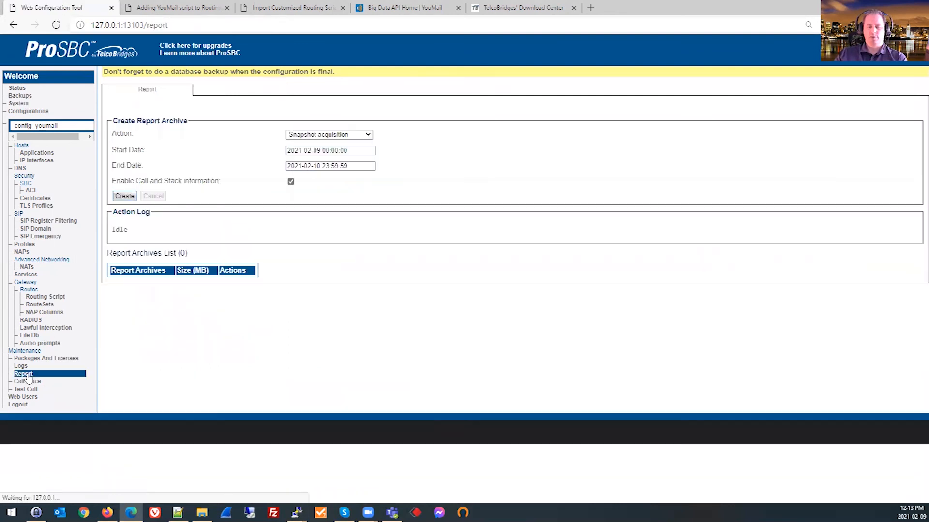
{"action": "left_click", "coordinate": [124, 196]}
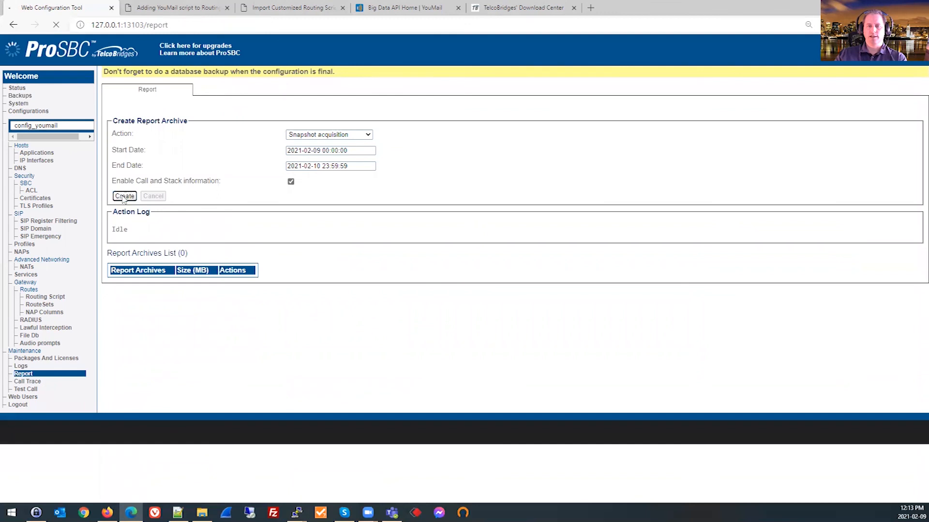